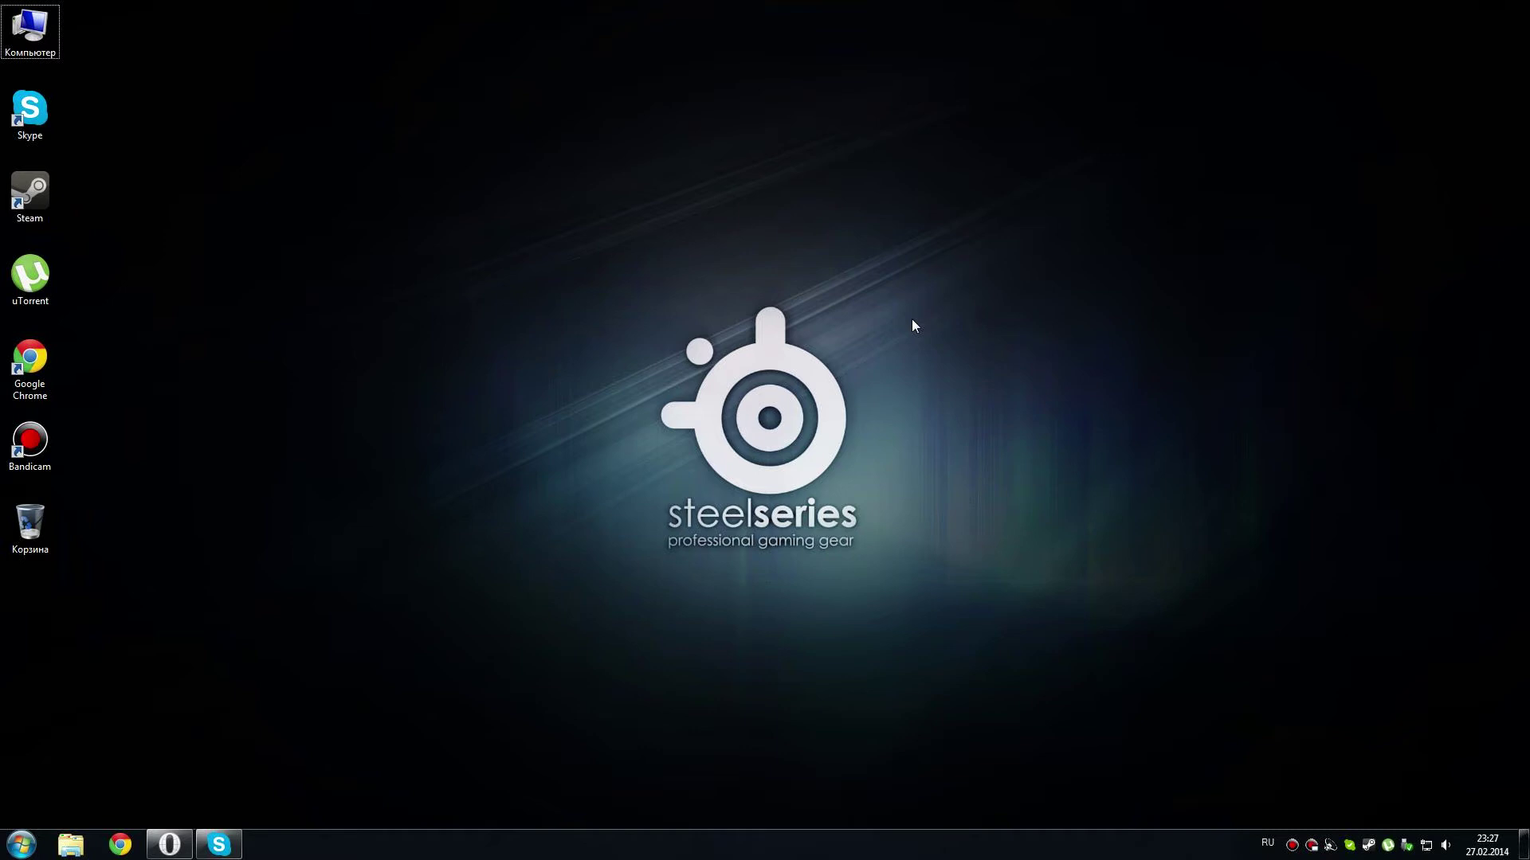
# - Reveal the downloaded flt-s3ol_.iso in its Outdoor Living Stuff folder from uTorrent and close the uTorrent window
pyautogui.click(1387, 846)
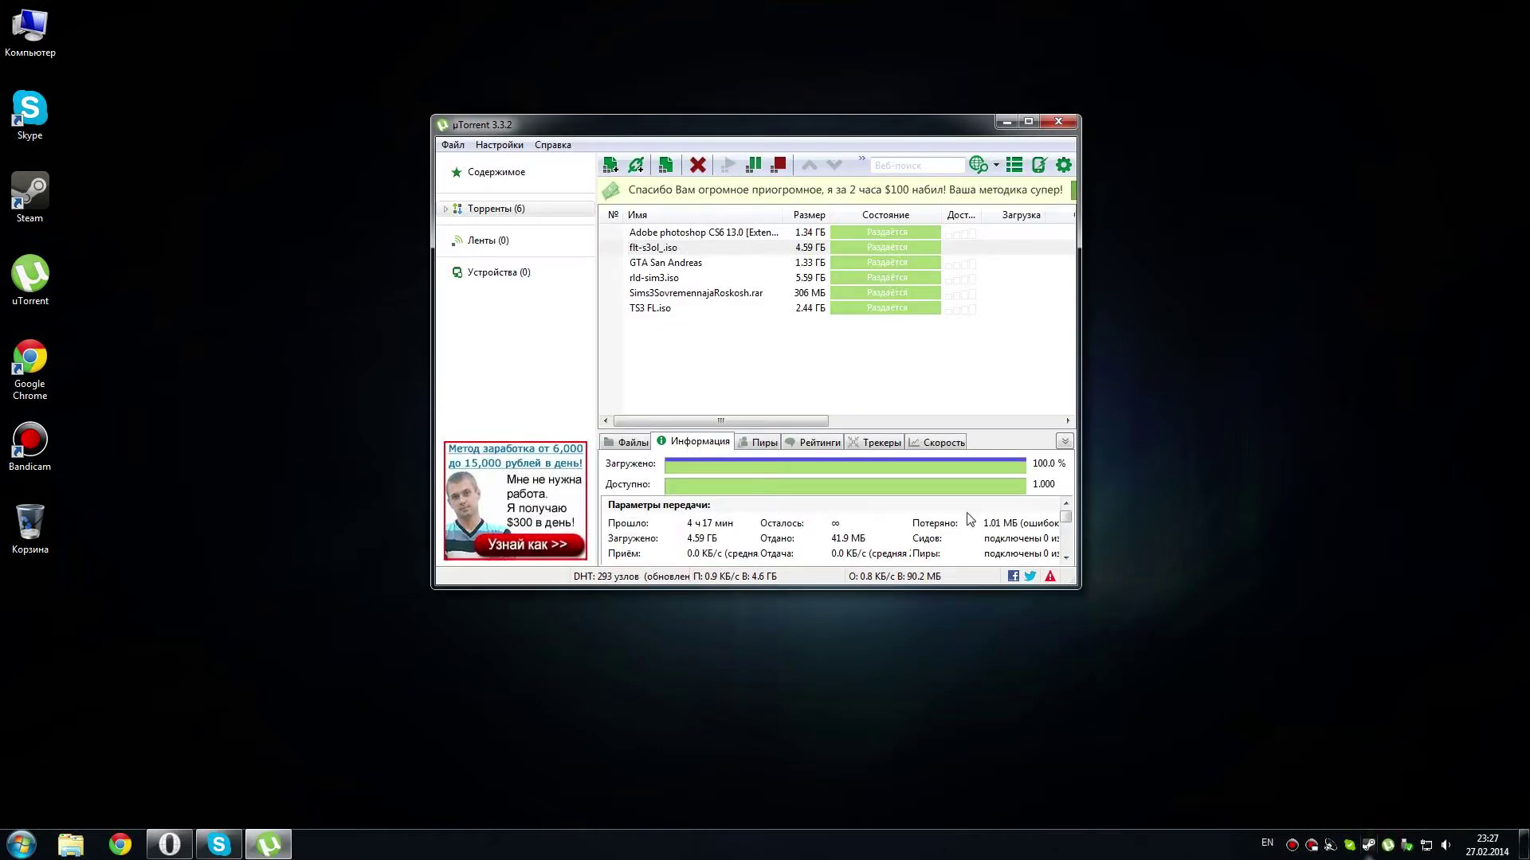
pyautogui.doubleClick(668, 247)
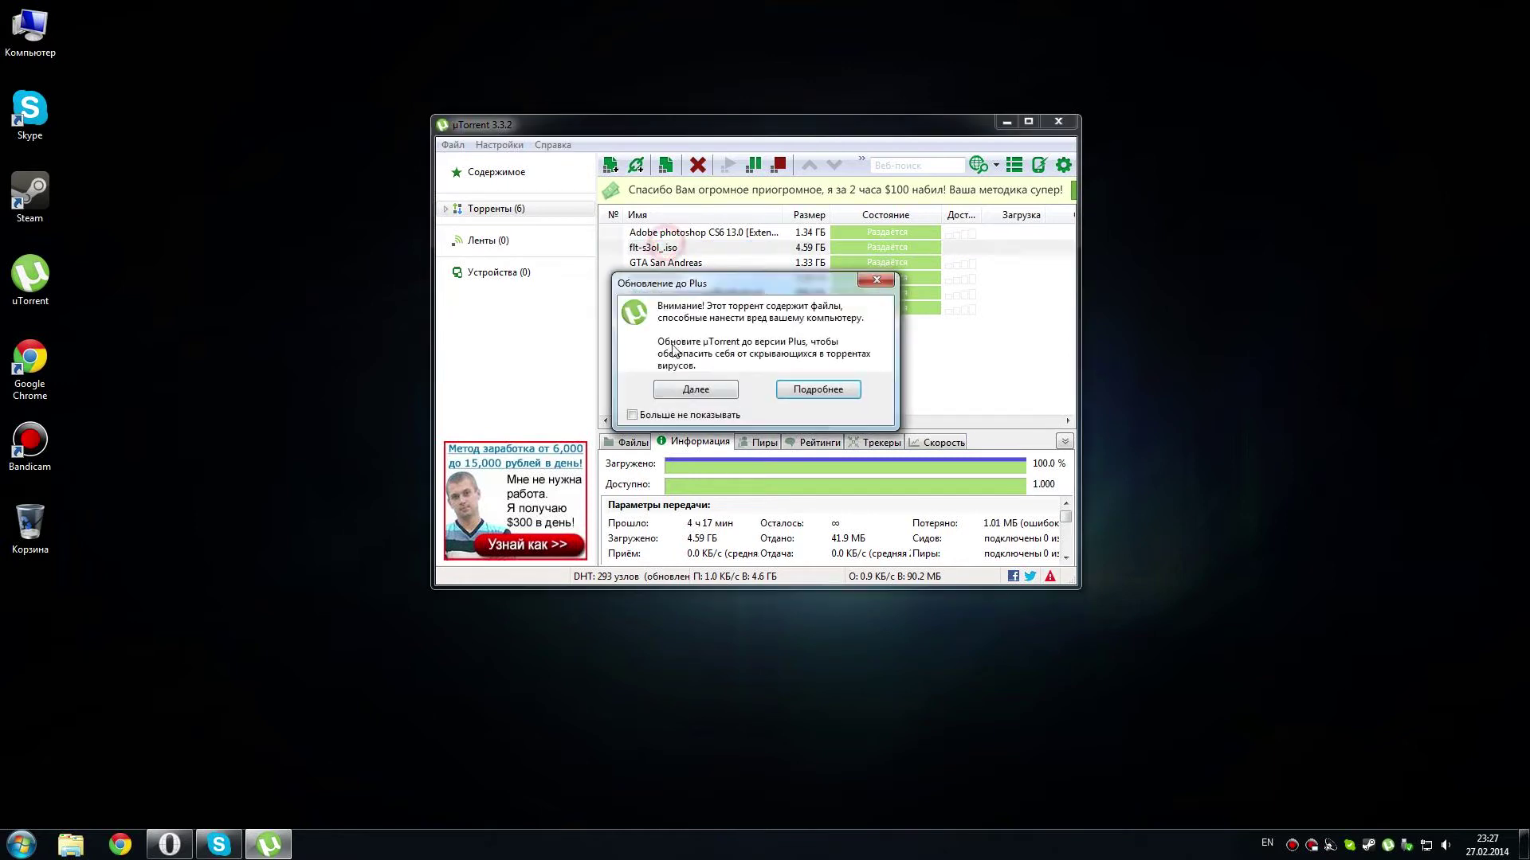
pyautogui.click(697, 398)
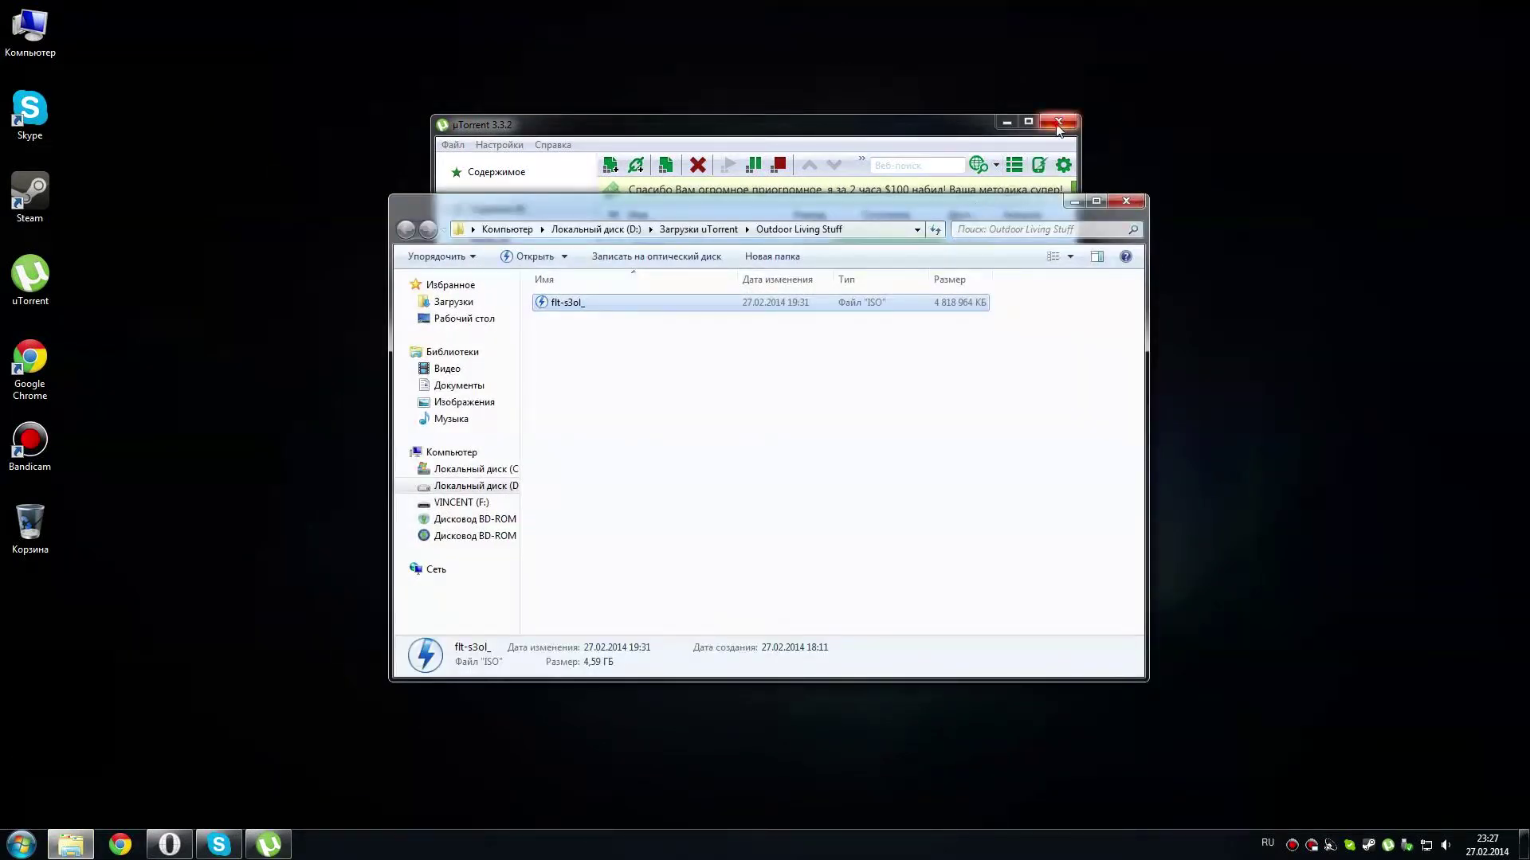
pyautogui.click(1058, 121)
# - Mount the flt-s3ol_ image with DAEMON Tools Lite and launch the disc's installer
pyautogui.moveTo(853, 201); pyautogui.dragTo(1094, 199)
pyautogui.click(824, 363)
pyautogui.click(787, 301)
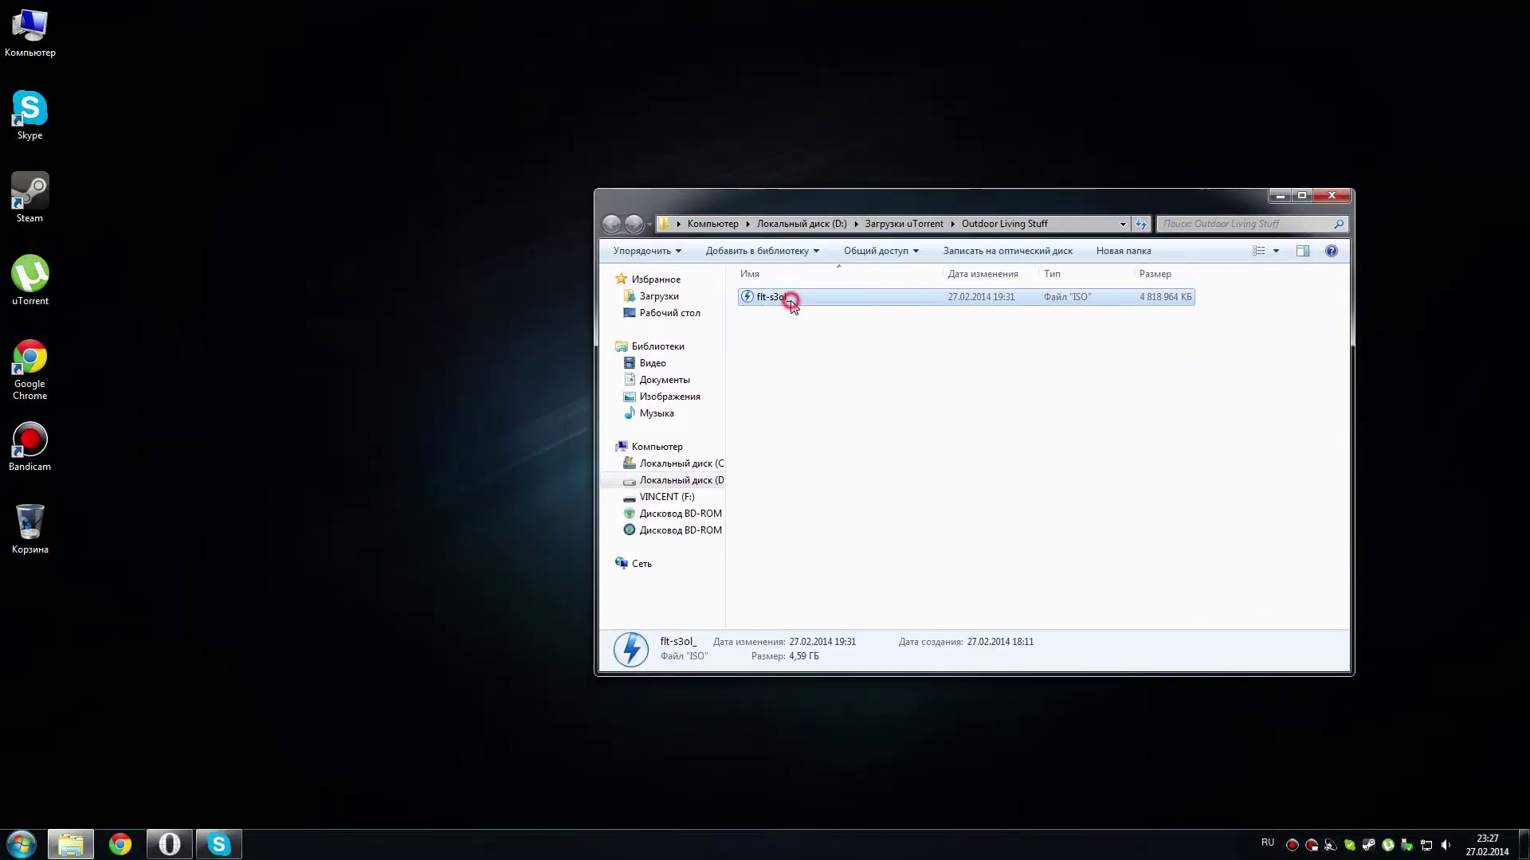
pyautogui.click(836, 324)
pyautogui.click(784, 296)
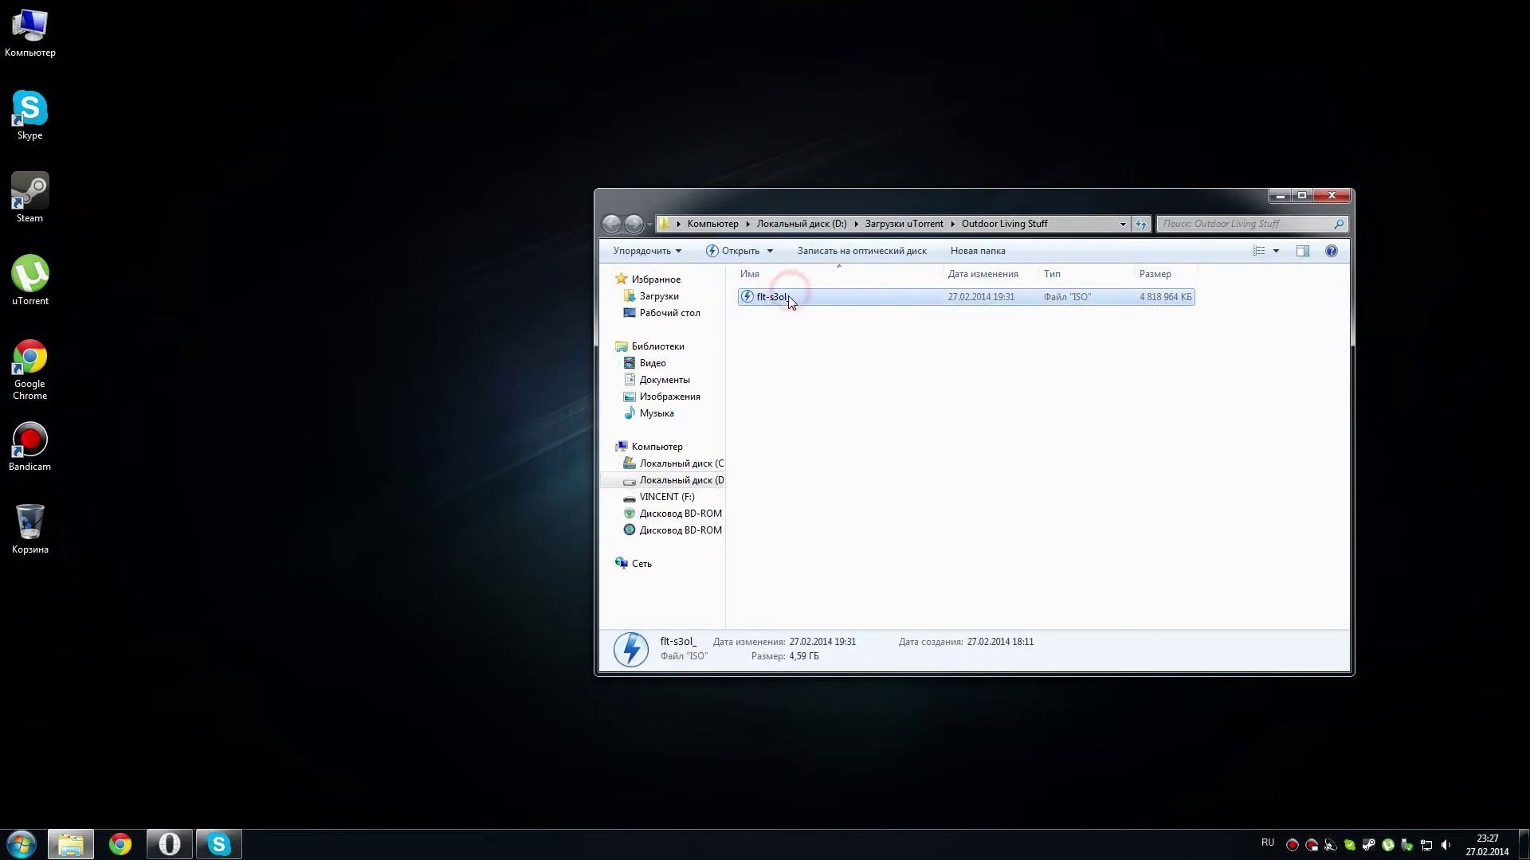
pyautogui.rightClick(788, 298)
pyautogui.moveTo(829, 325)
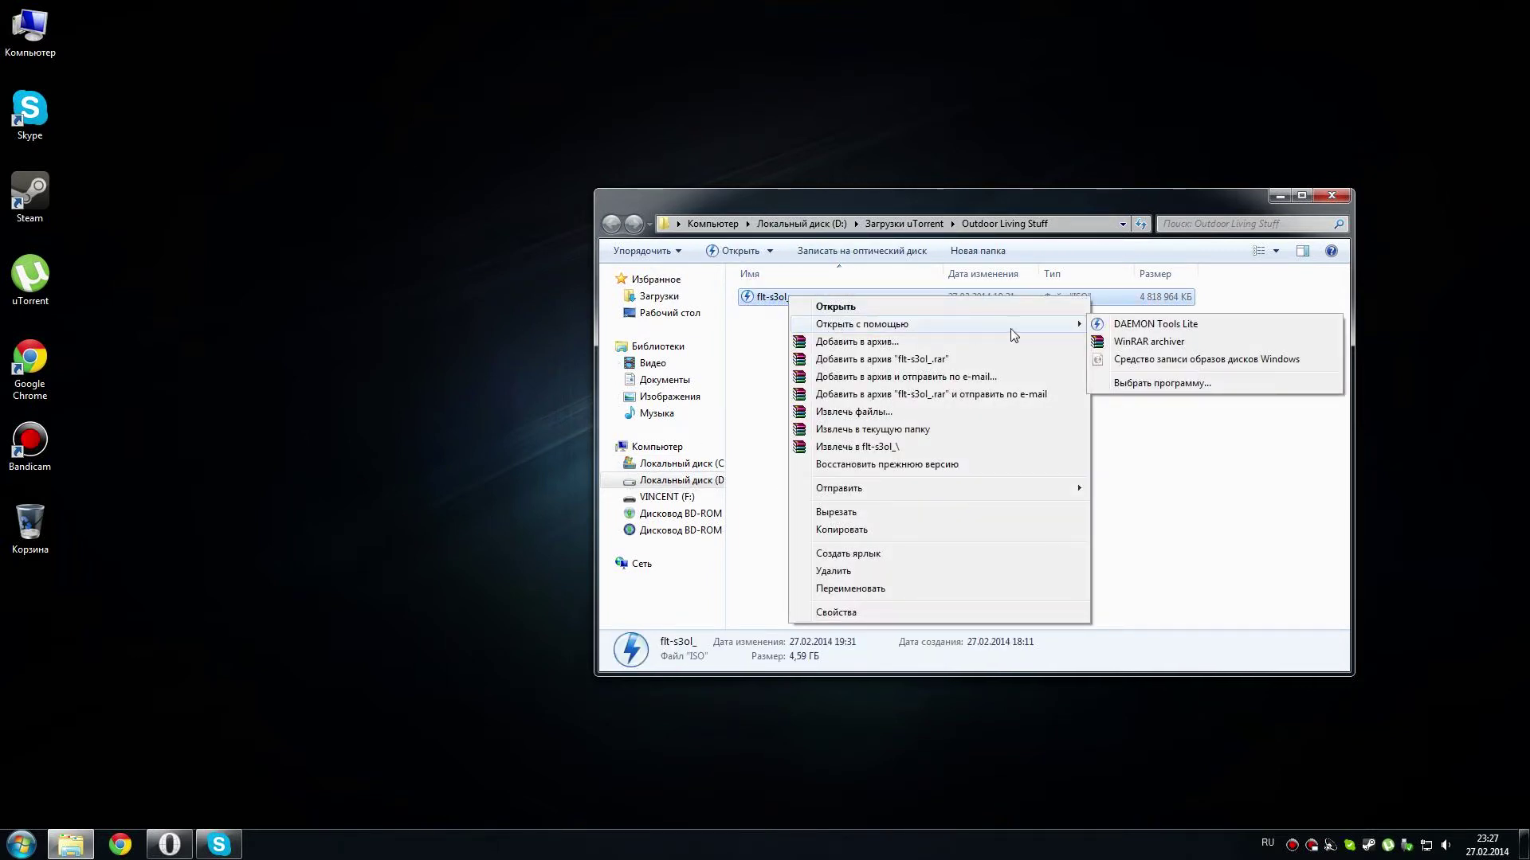
pyautogui.click(1124, 325)
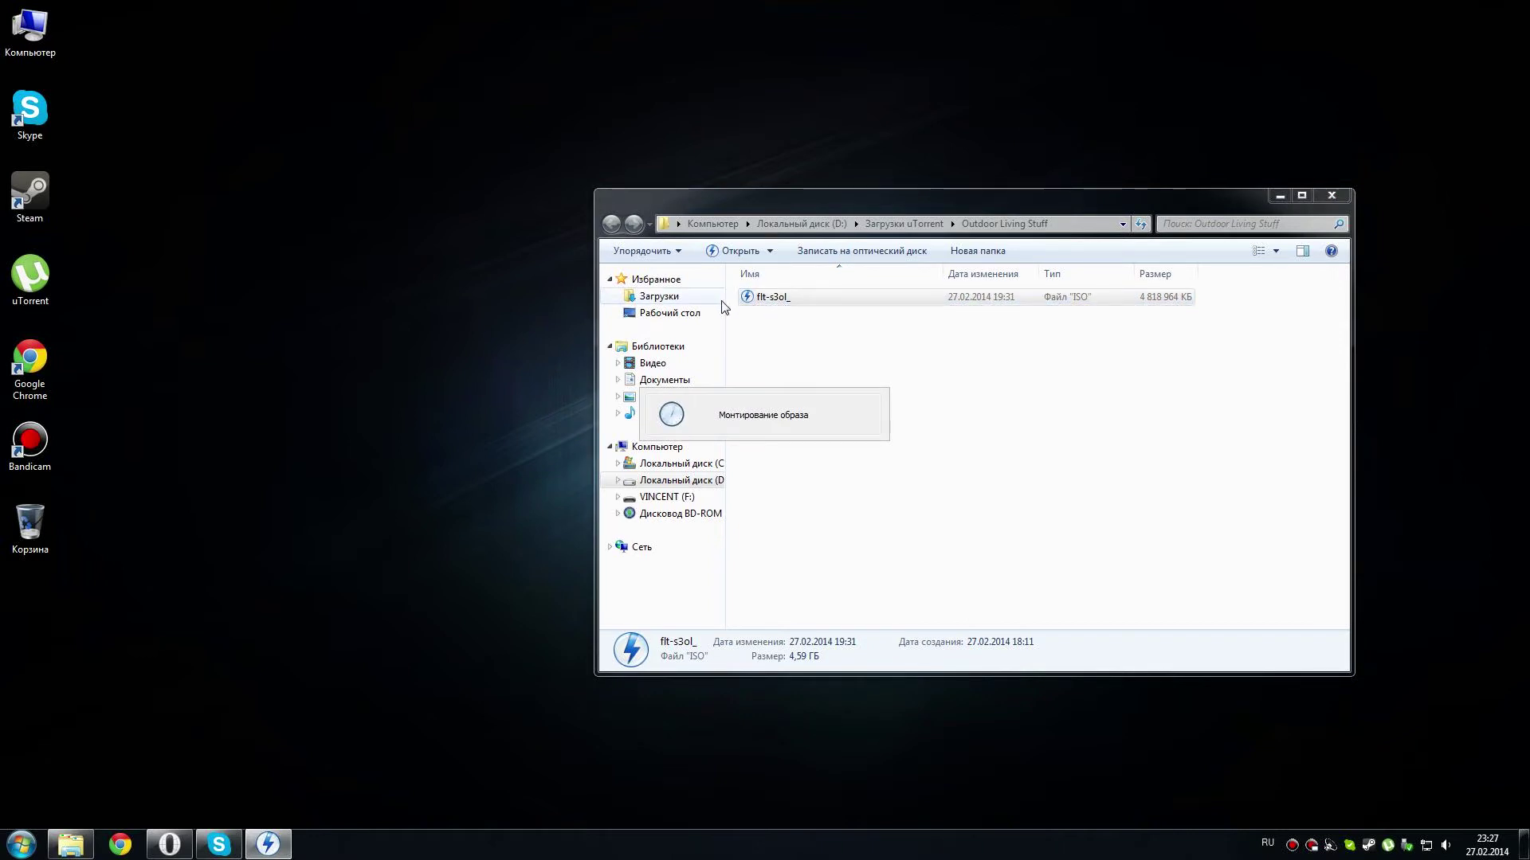
pyautogui.click(721, 333)
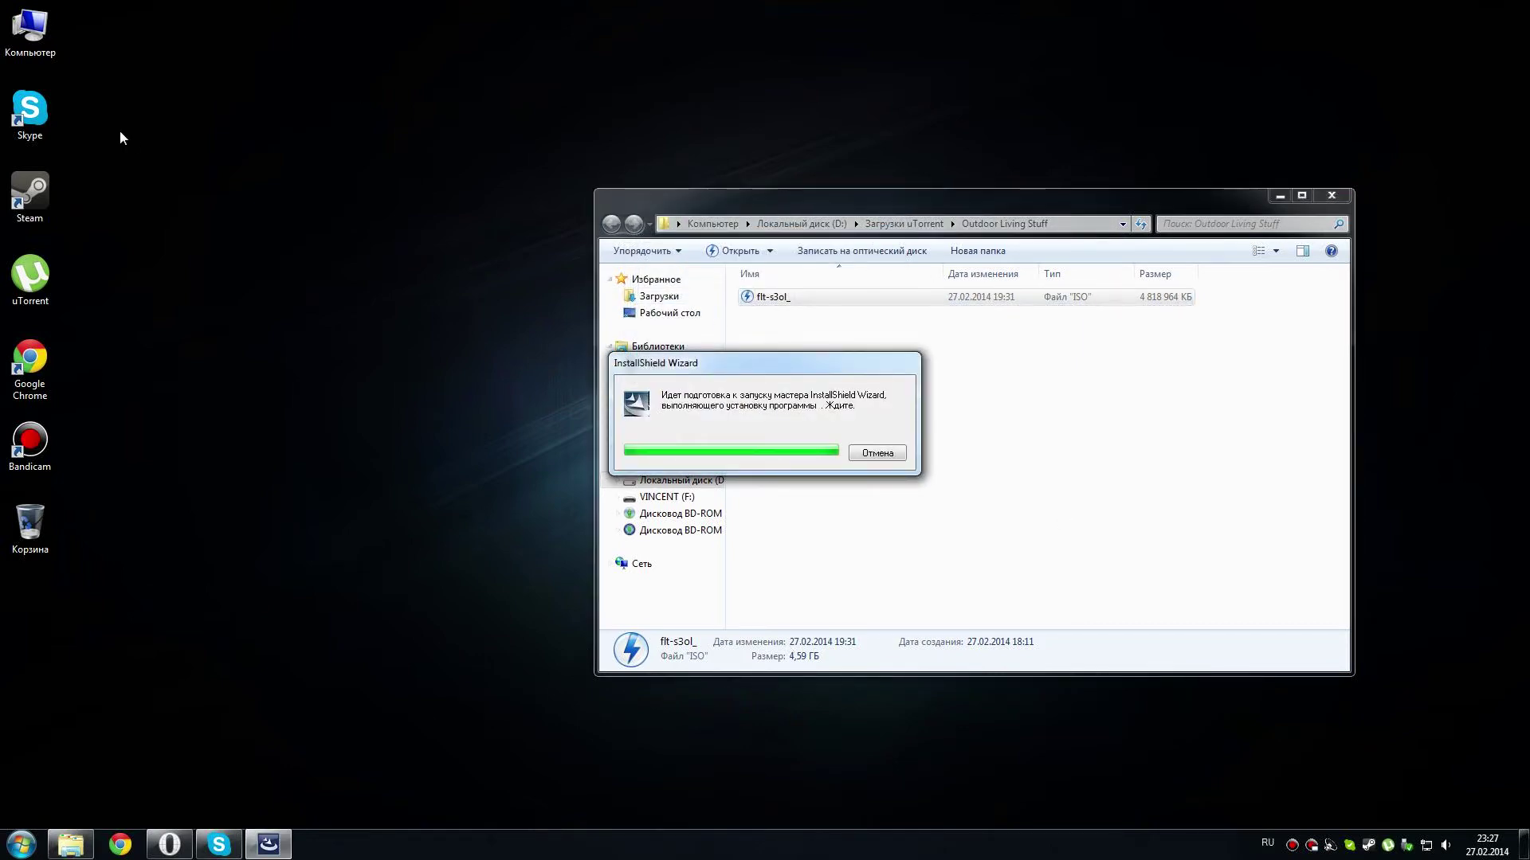
# - Check the mounted Sims3SP03 disc among the computer's drives and minimise both Explorer windows
pyautogui.doubleClick(30, 31)
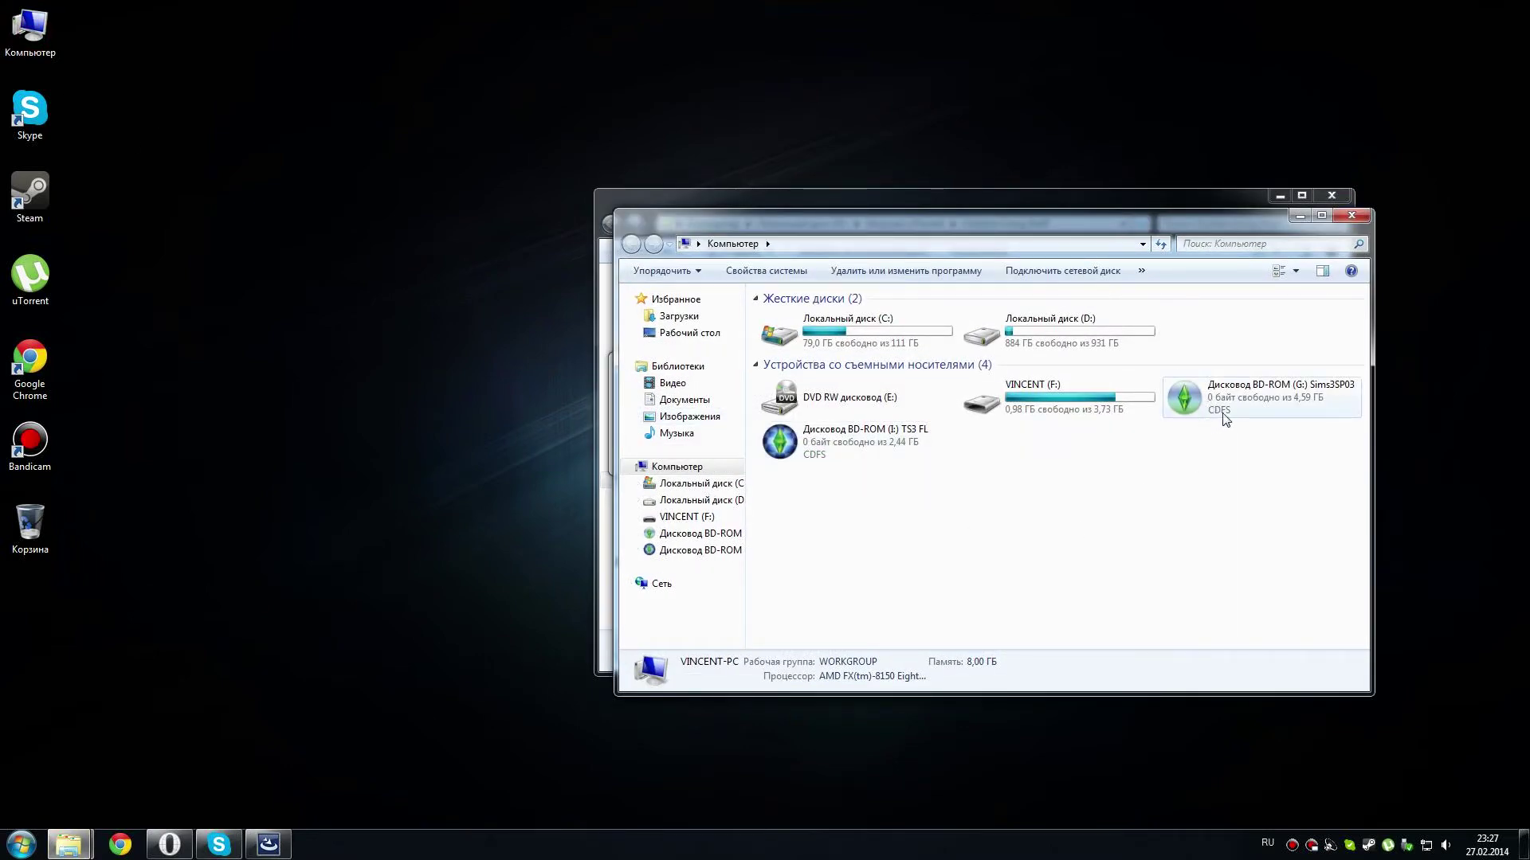
pyautogui.click(1299, 216)
pyautogui.click(1279, 195)
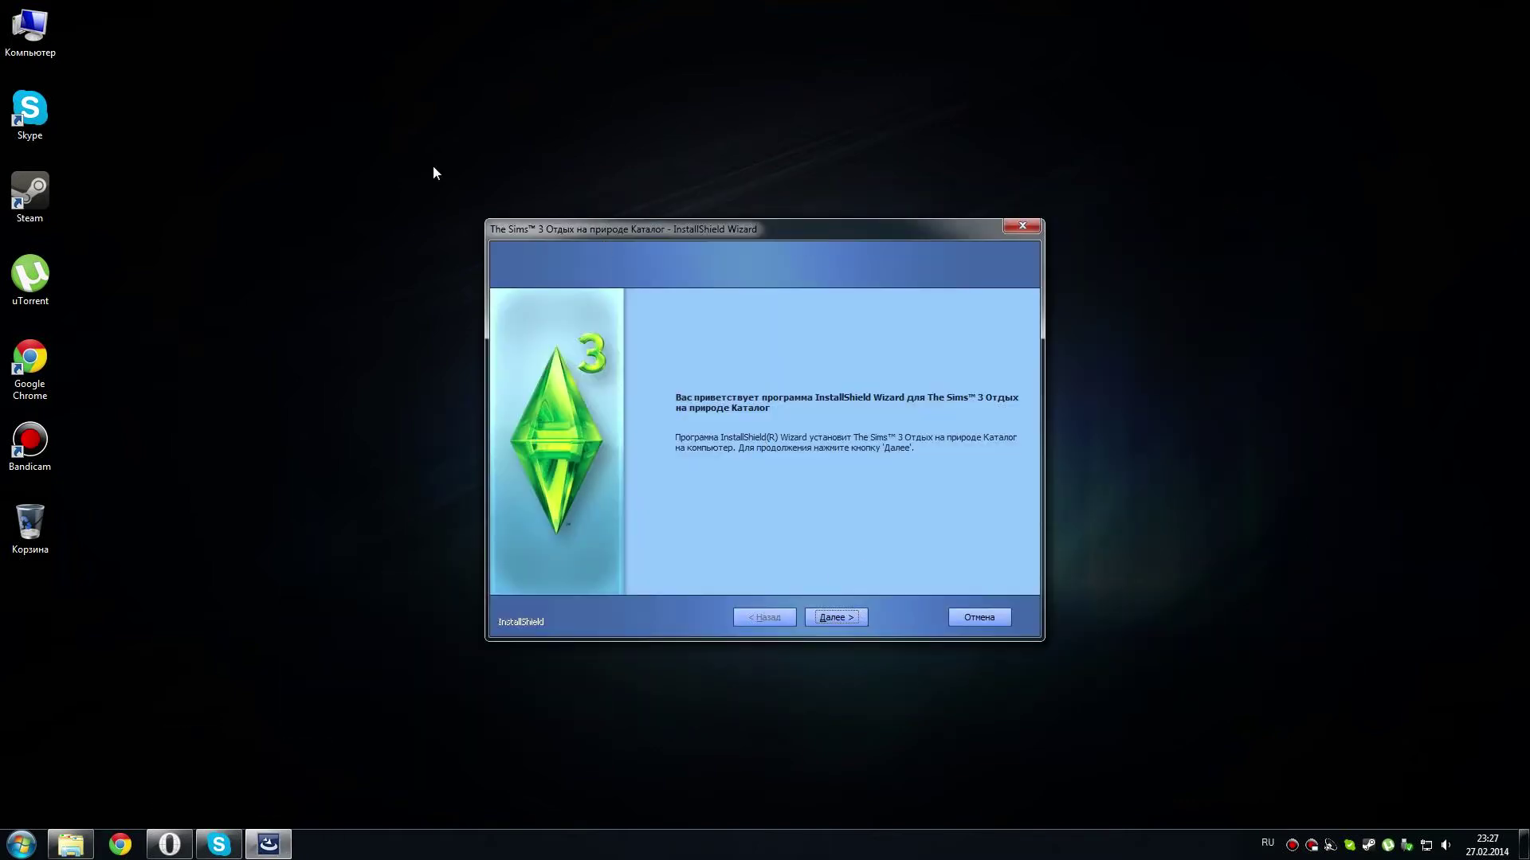
# - Start the Outdoor Living Stuff (Отдых на природе Каталог) setup and let it update The Sims 3
pyautogui.click(835, 617)
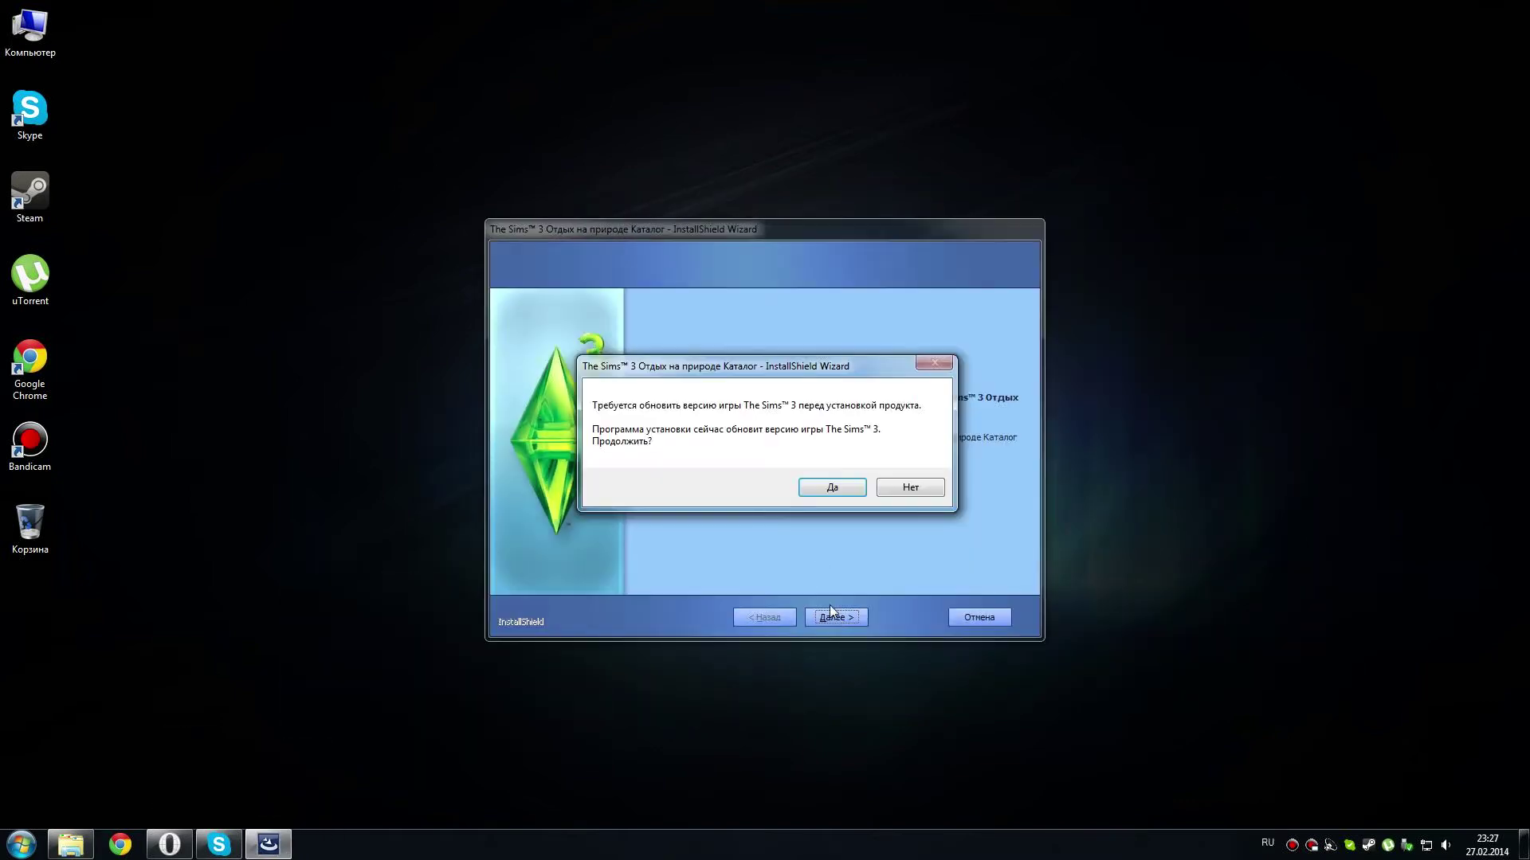
pyautogui.click(837, 487)
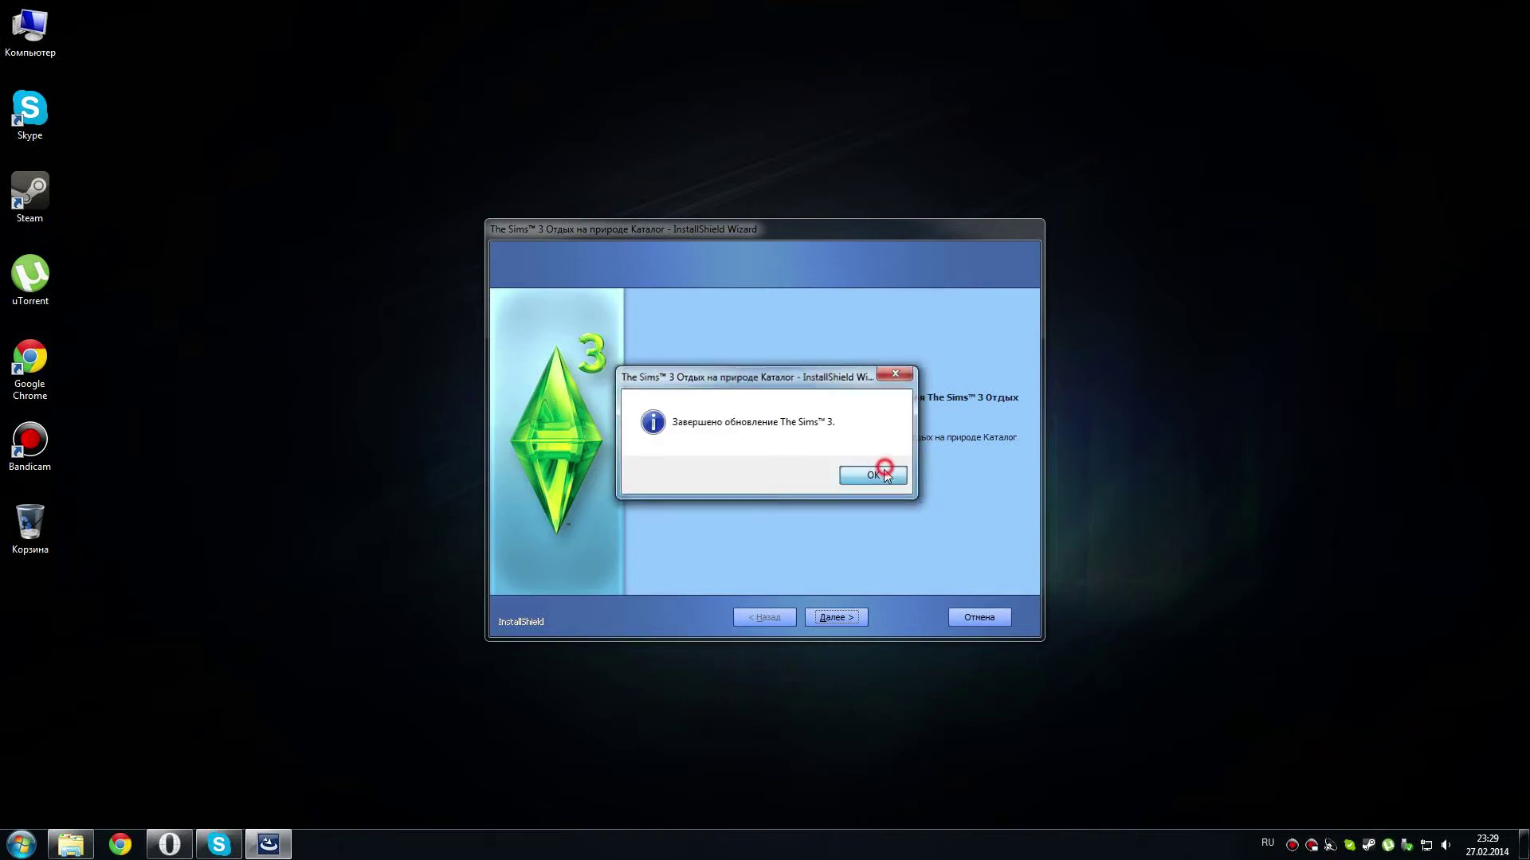
pyautogui.click(870, 476)
# - Accept the end-user licence agreement and continue to the registration code page
pyautogui.click(853, 612)
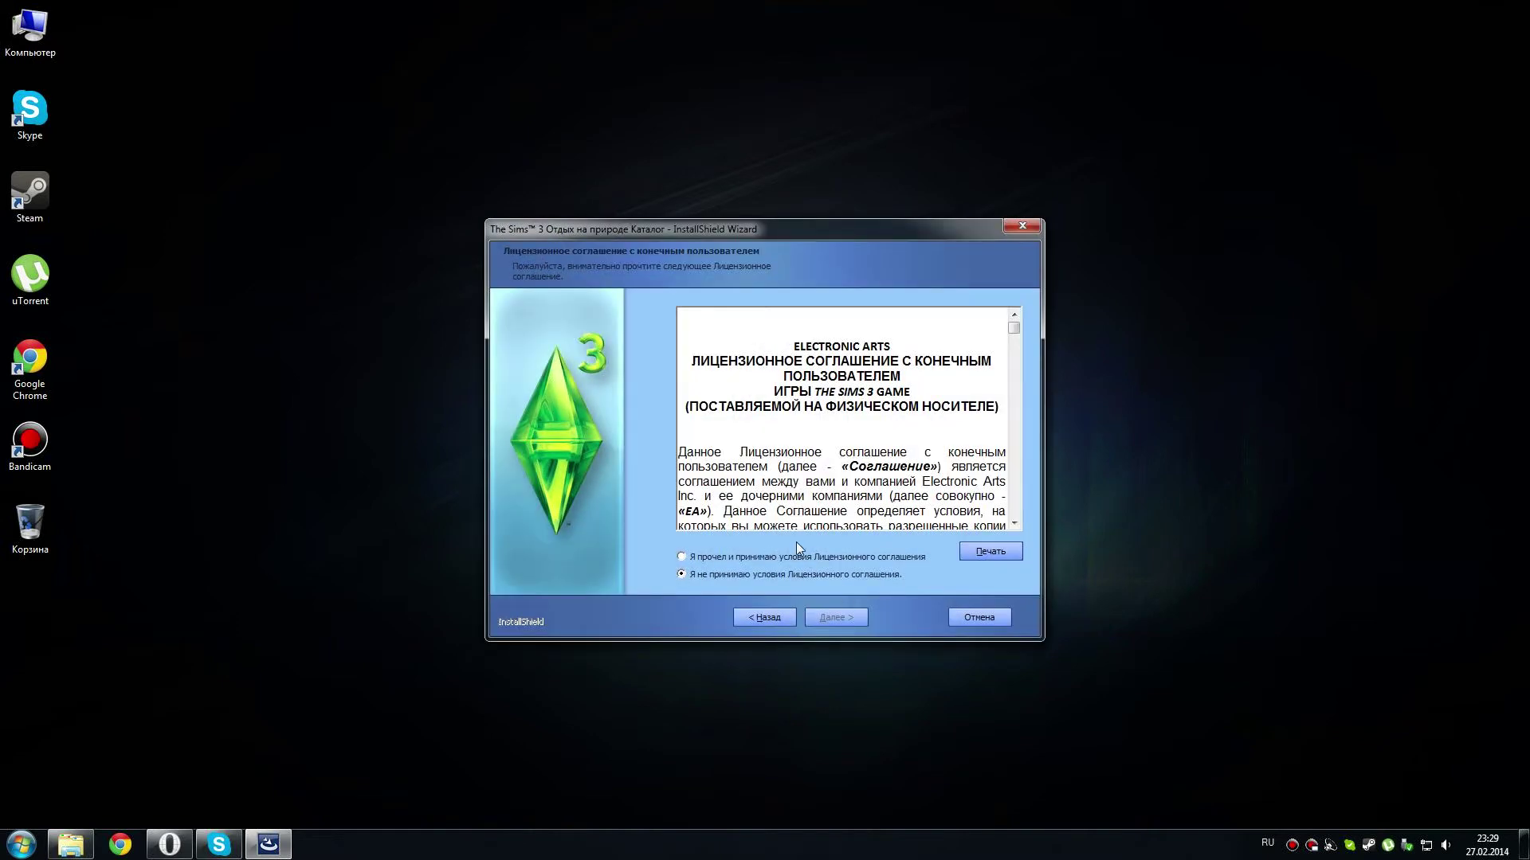
pyautogui.click(700, 557)
pyautogui.click(835, 617)
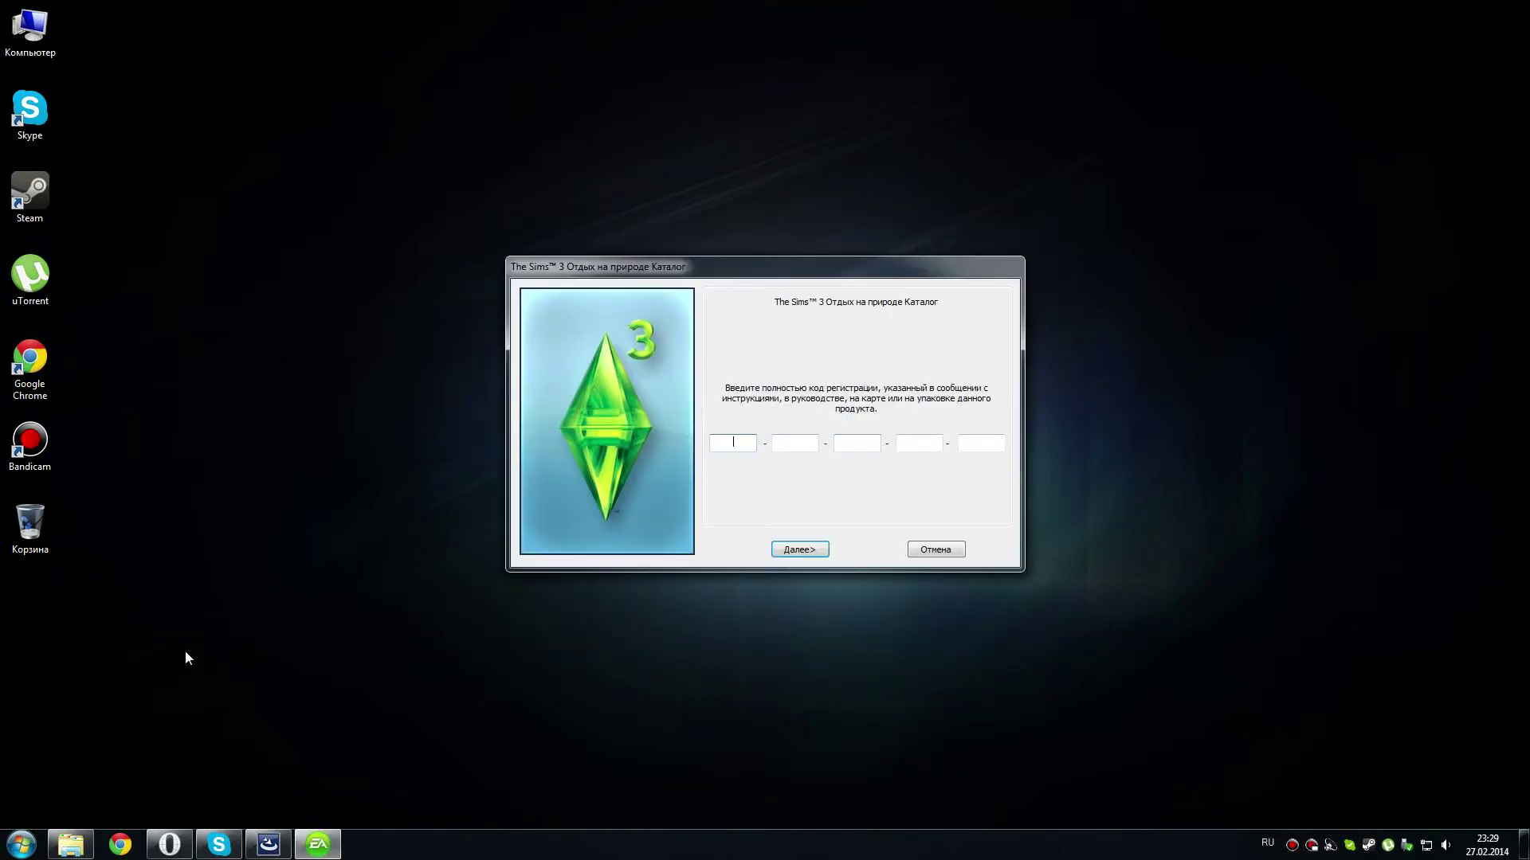
# - Open the flt-s3ol_ image from the Outdoor Living Stuff folder as an archive in WinRAR
pyautogui.click(71, 844)
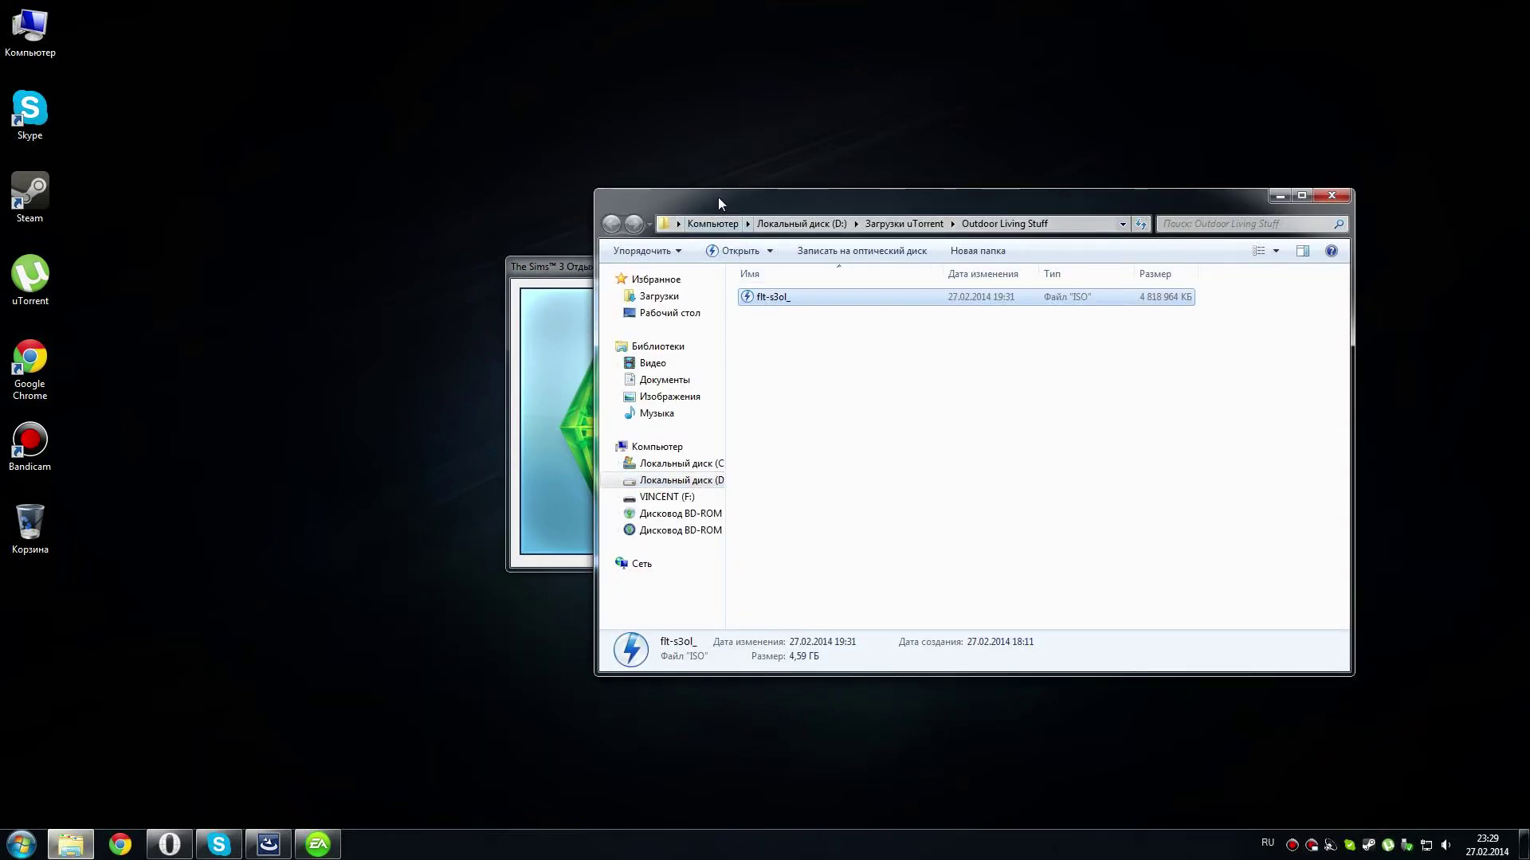
pyautogui.moveTo(718, 197); pyautogui.dragTo(813, 210)
pyautogui.click(898, 358)
pyautogui.click(871, 308)
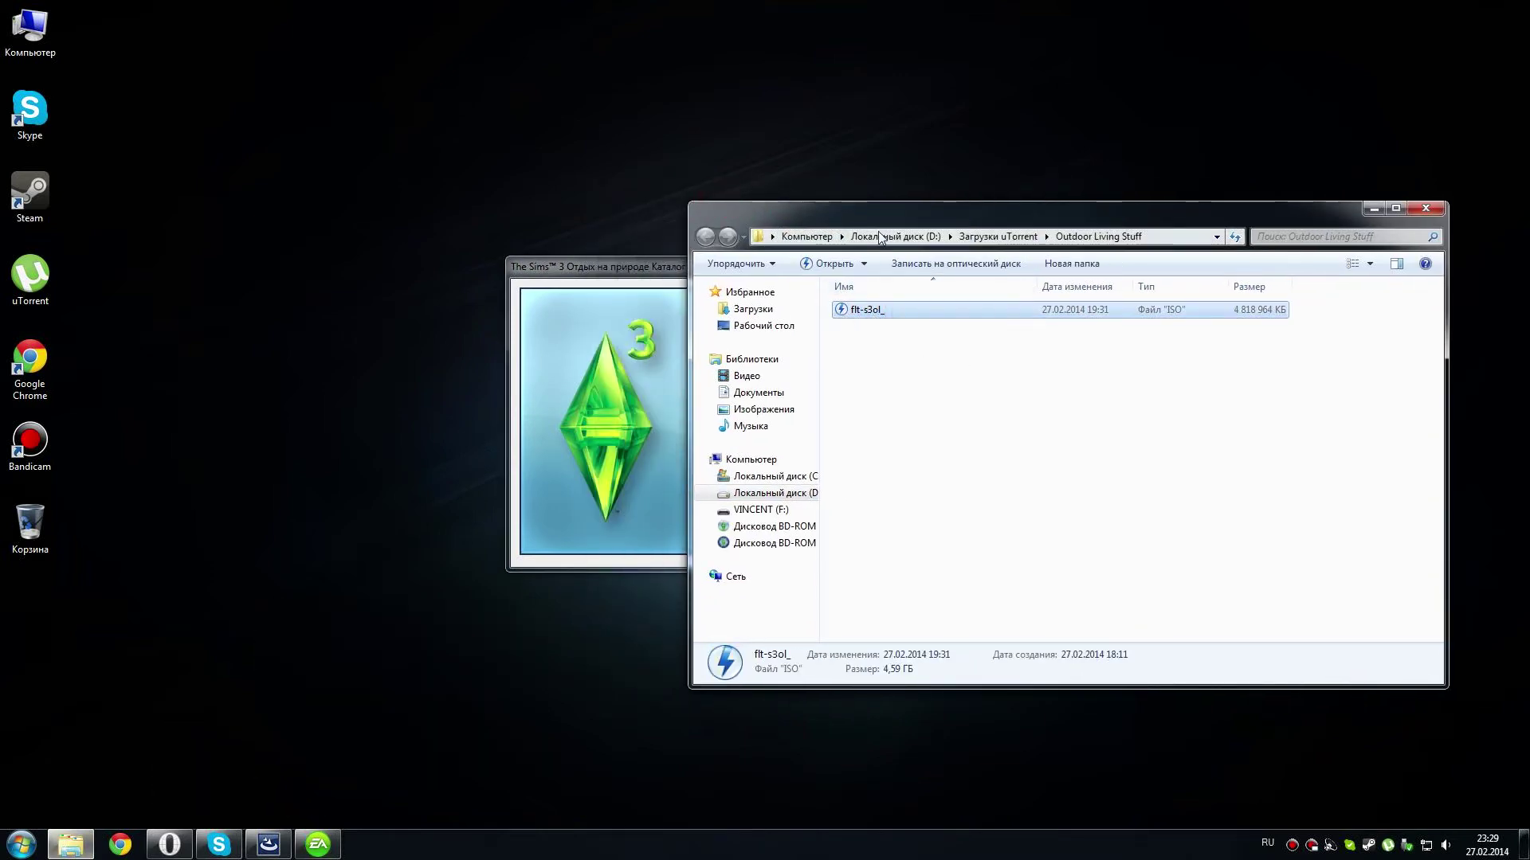
pyautogui.rightClick(889, 324)
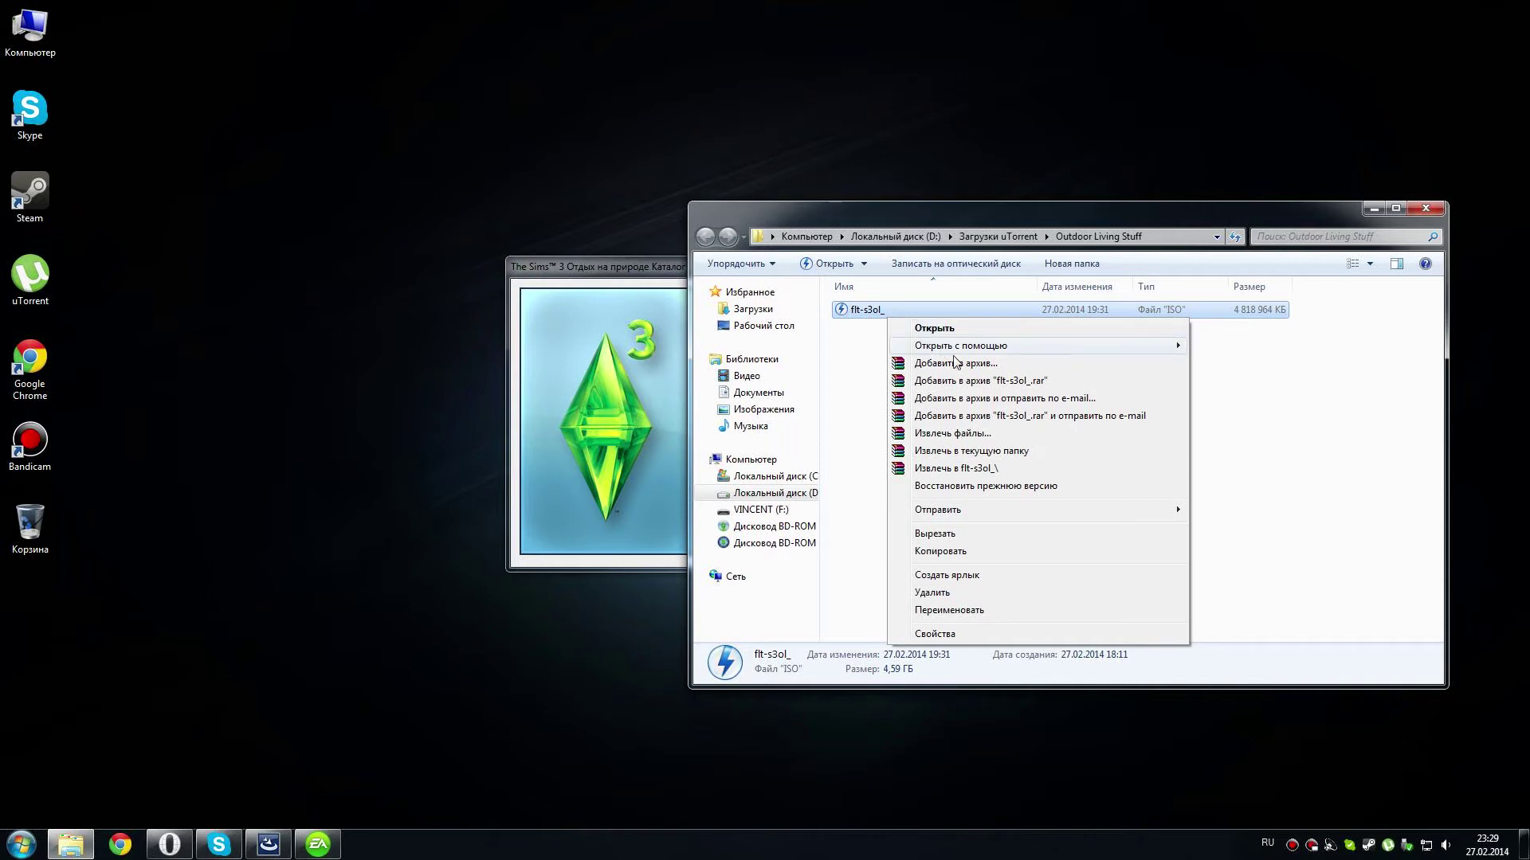
pyautogui.moveTo(960, 351)
pyautogui.click(1248, 365)
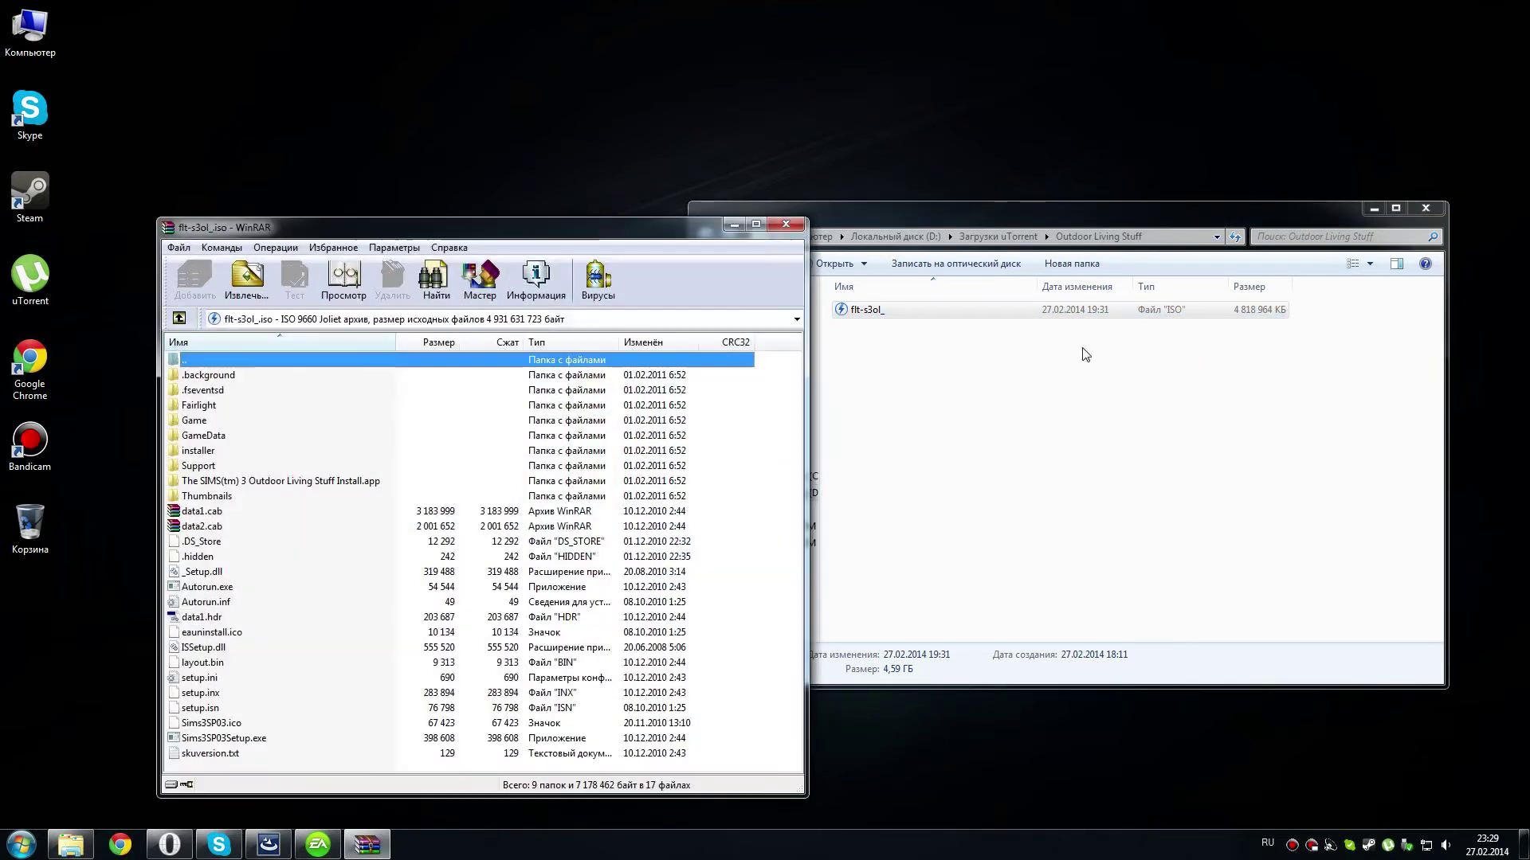
# - Extract flt-s3ol.exe from the archive's Fairlight folder into the Outdoor Living Stuff folder and minimise WinRAR
pyautogui.doubleClick(198, 406)
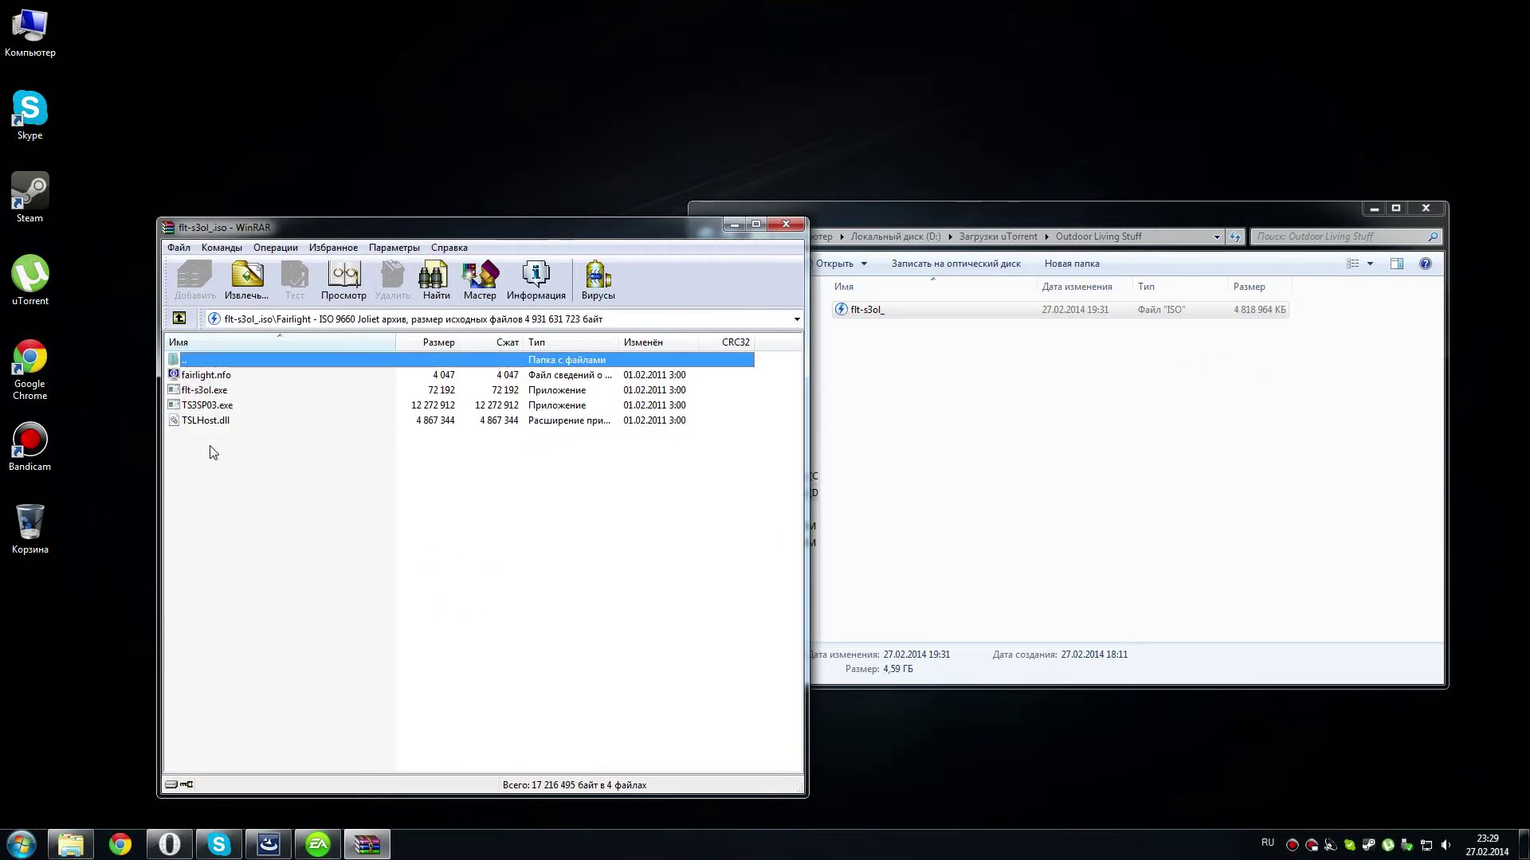
pyautogui.click(209, 392)
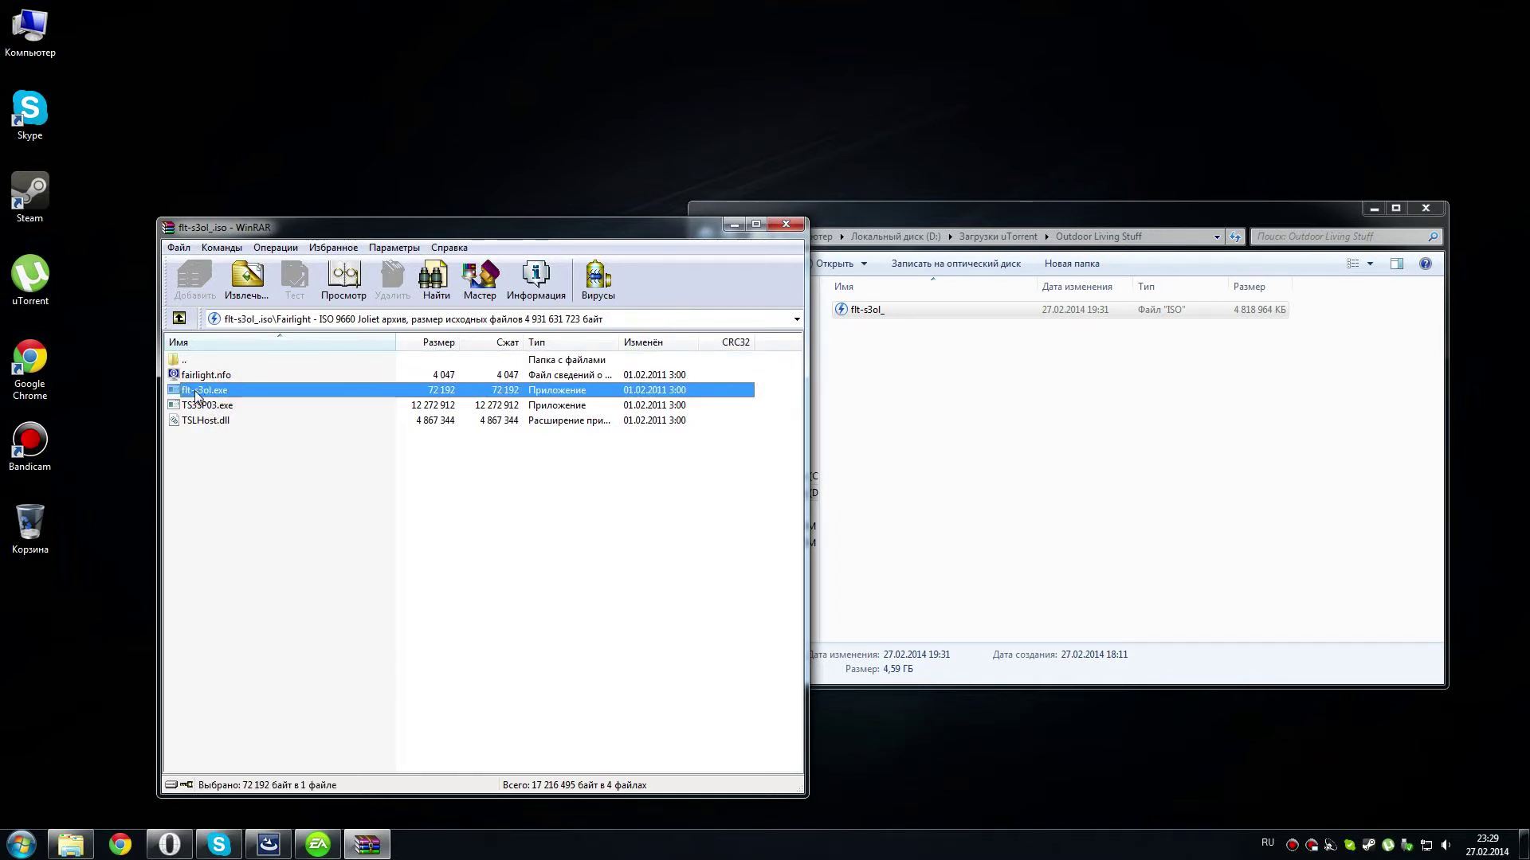
pyautogui.moveTo(190, 394); pyautogui.dragTo(983, 417)
pyautogui.click(463, 484)
pyautogui.click(734, 225)
pyautogui.click(914, 423)
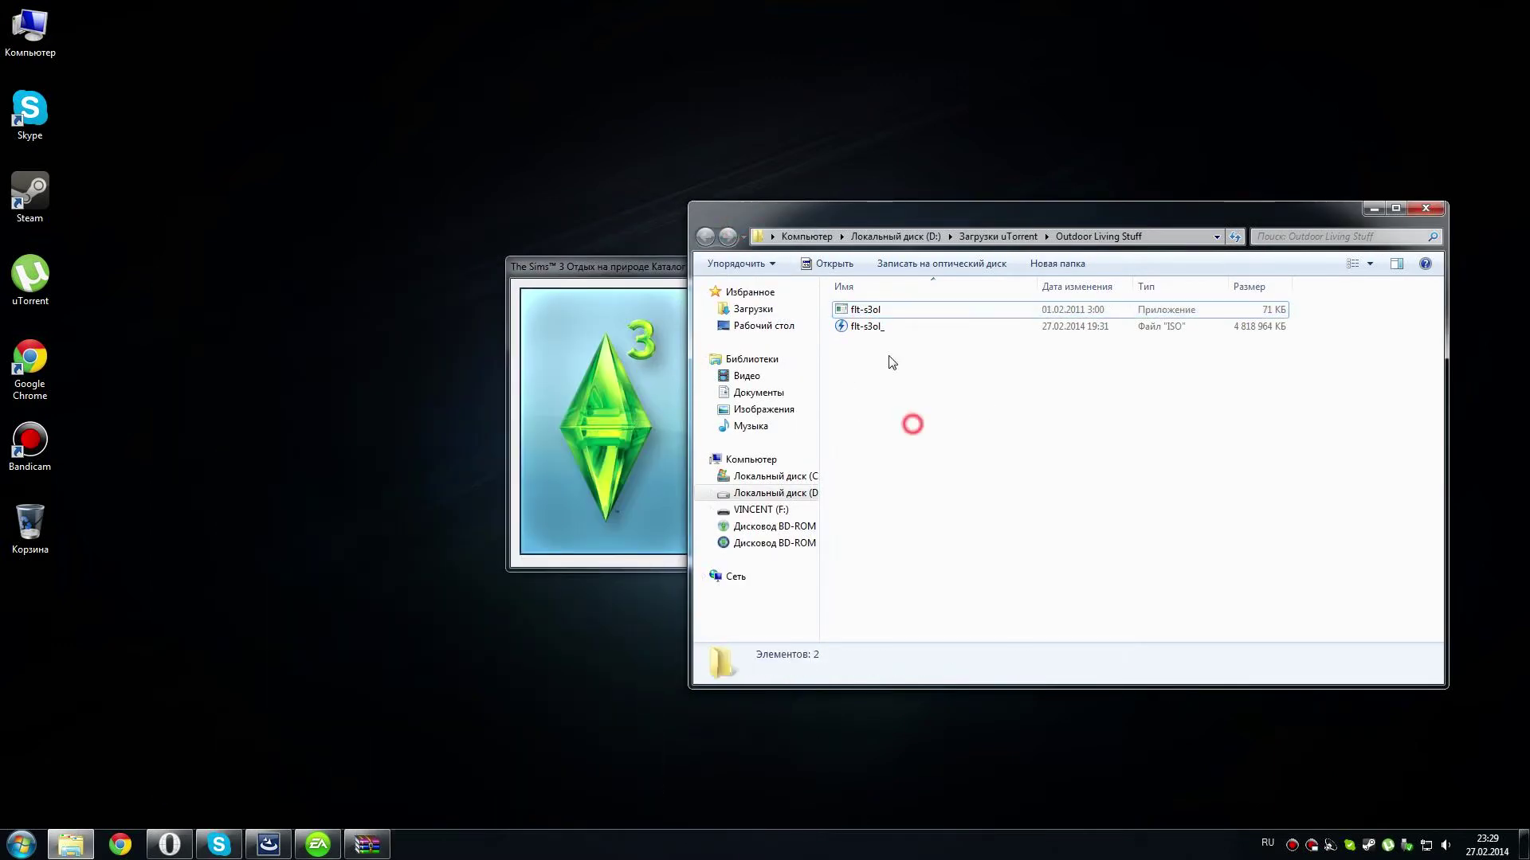
# - Run the extracted flt-s3ol application, select its generated registration code and exit it
pyautogui.doubleClick(864, 310)
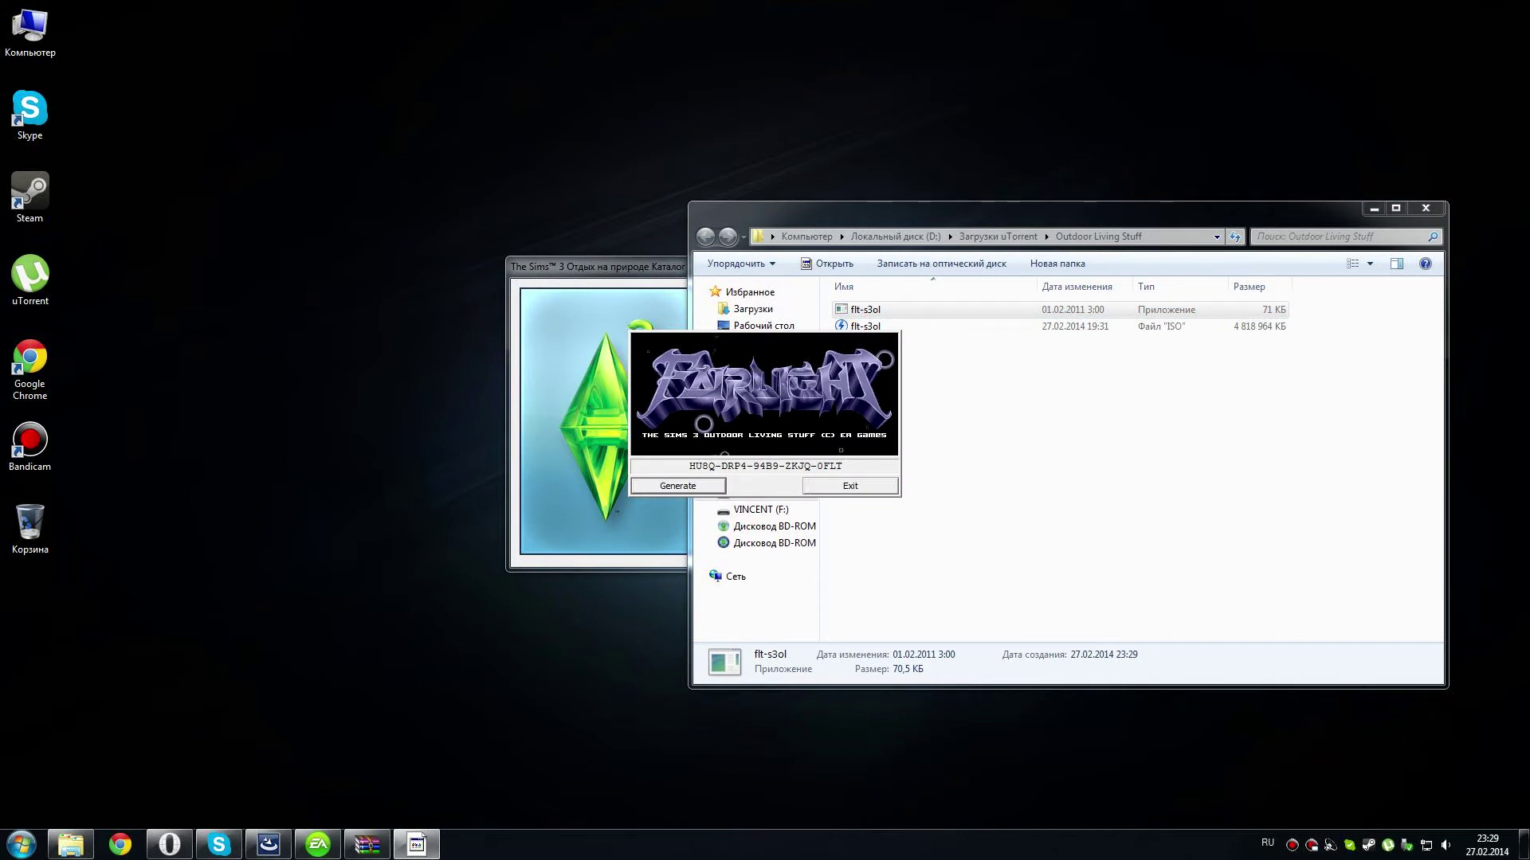
pyautogui.moveTo(843, 466); pyautogui.dragTo(689, 466)
pyautogui.click(823, 486)
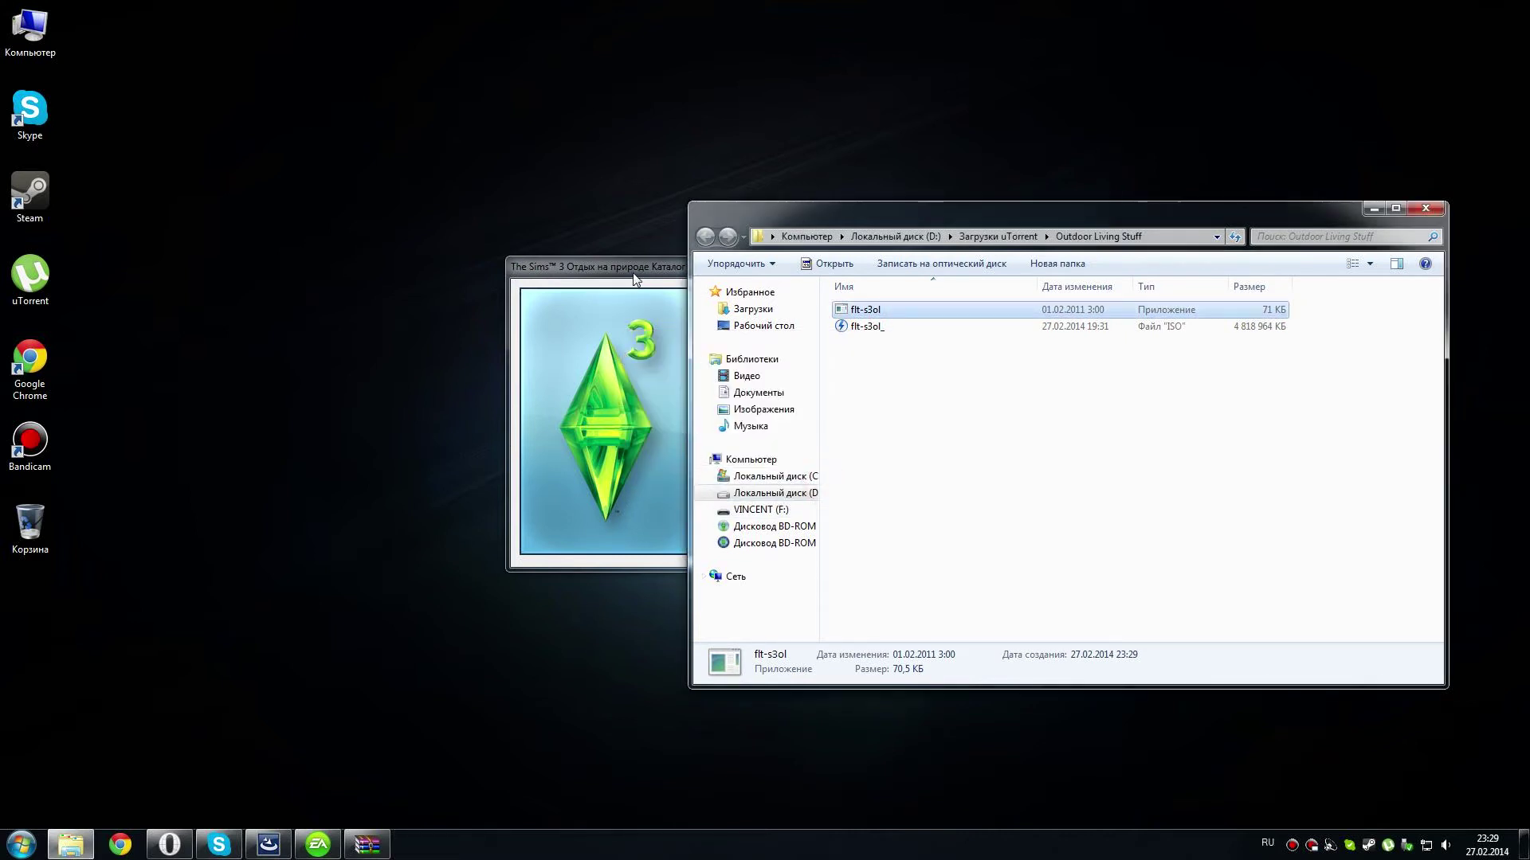
# - Locate flt-s3ol.exe in the archive's Fairlight folder once more and close WinRAR
pyautogui.click(636, 271)
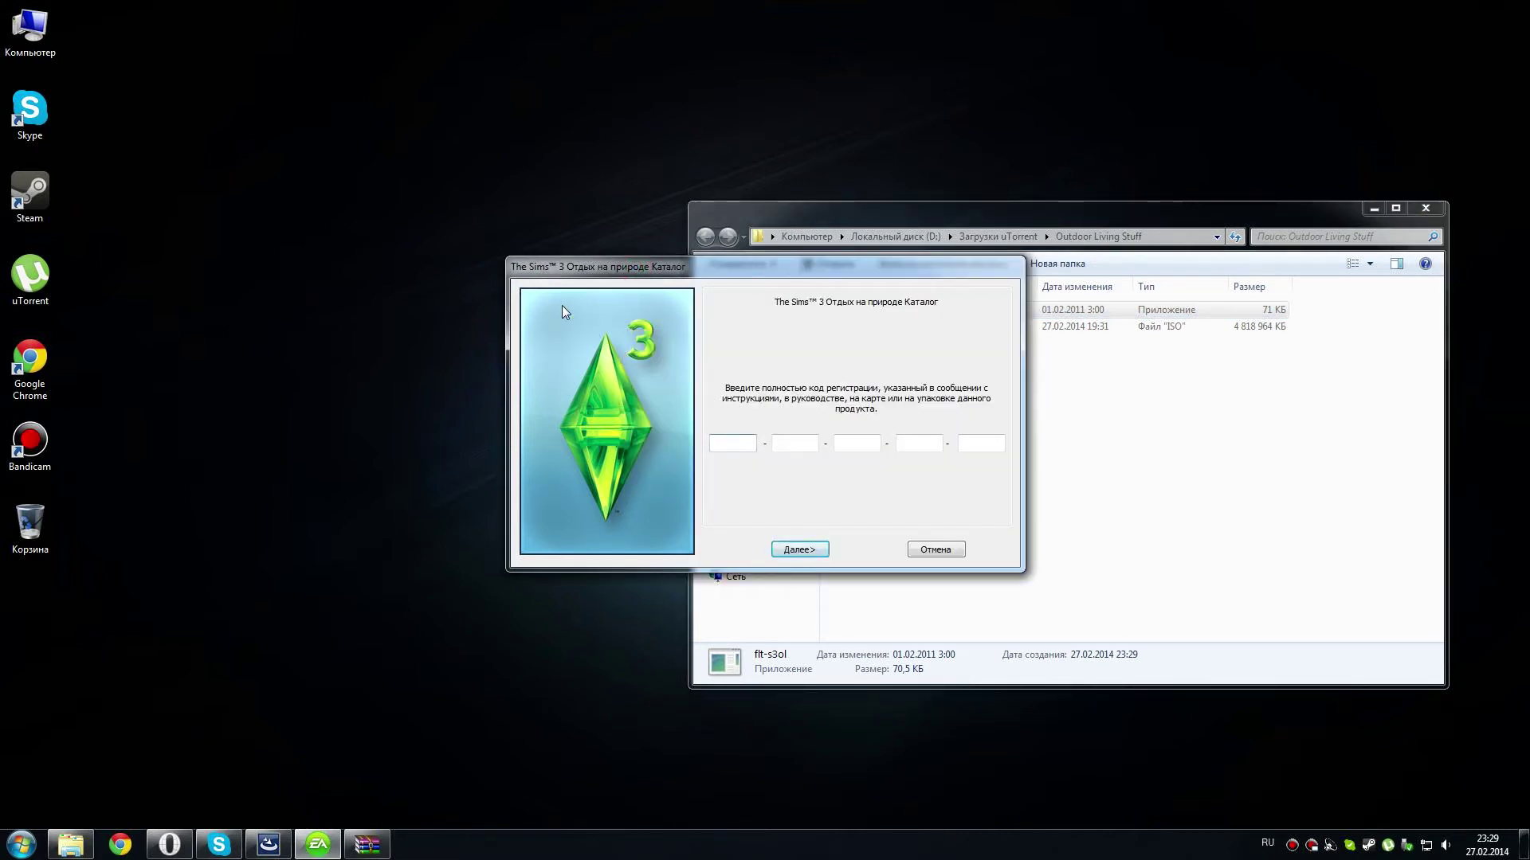
pyautogui.click(1132, 476)
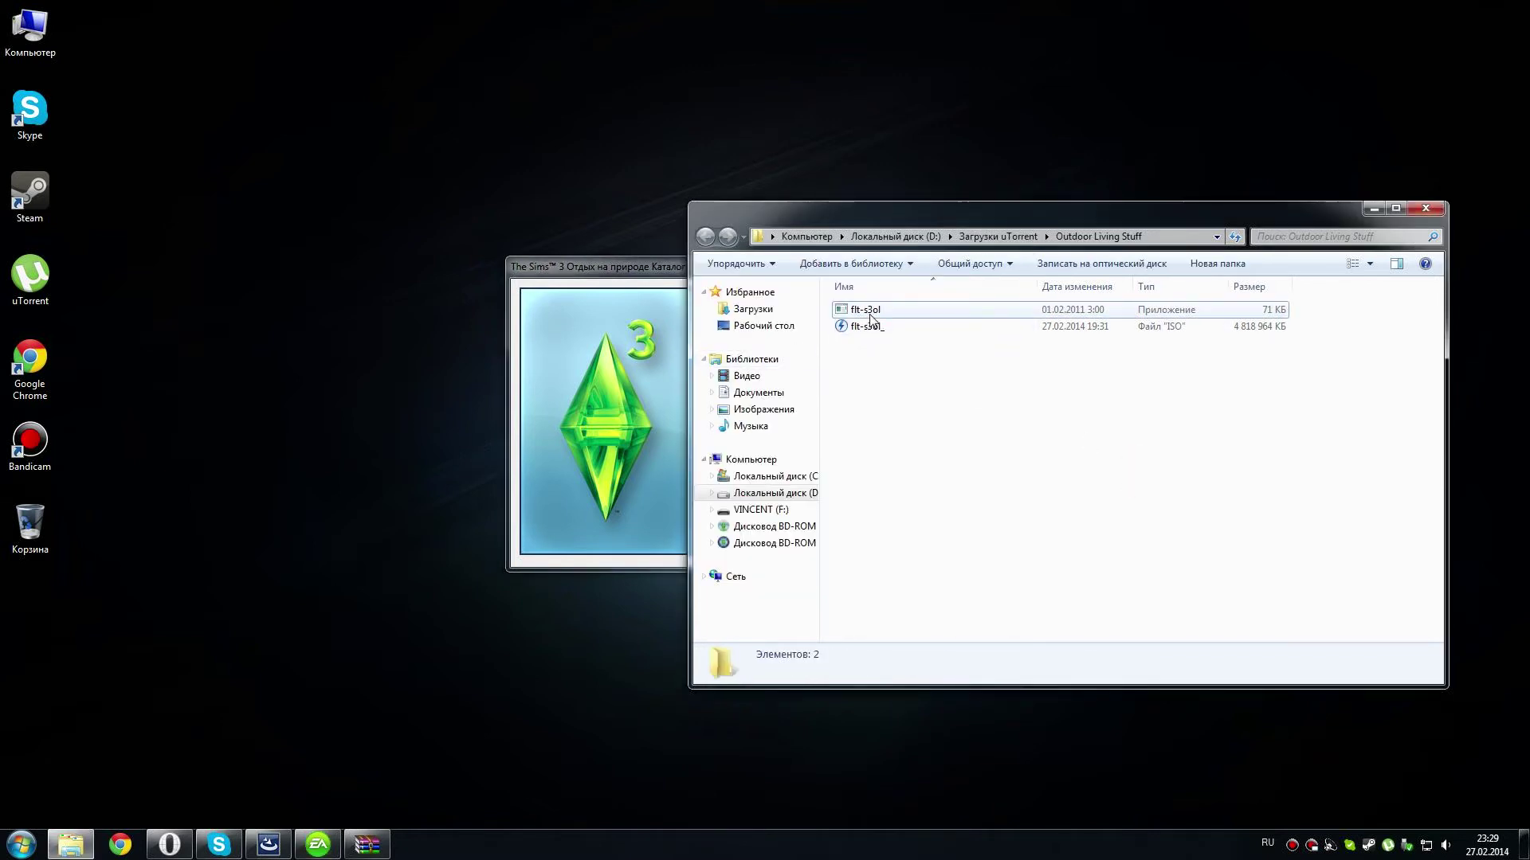
pyautogui.moveTo(369, 843)
pyautogui.click(400, 753)
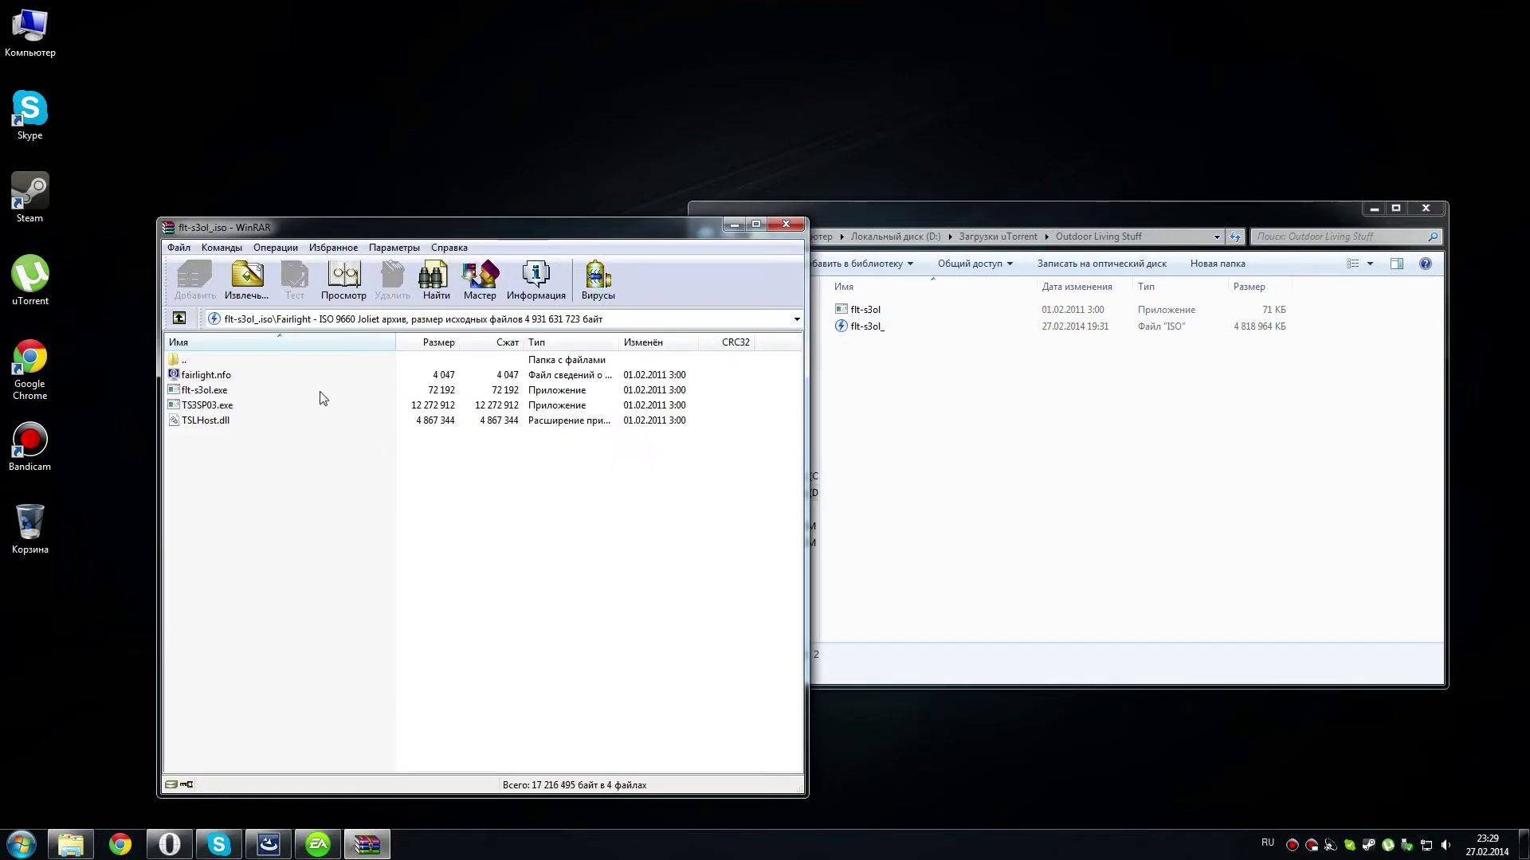
pyautogui.click(222, 390)
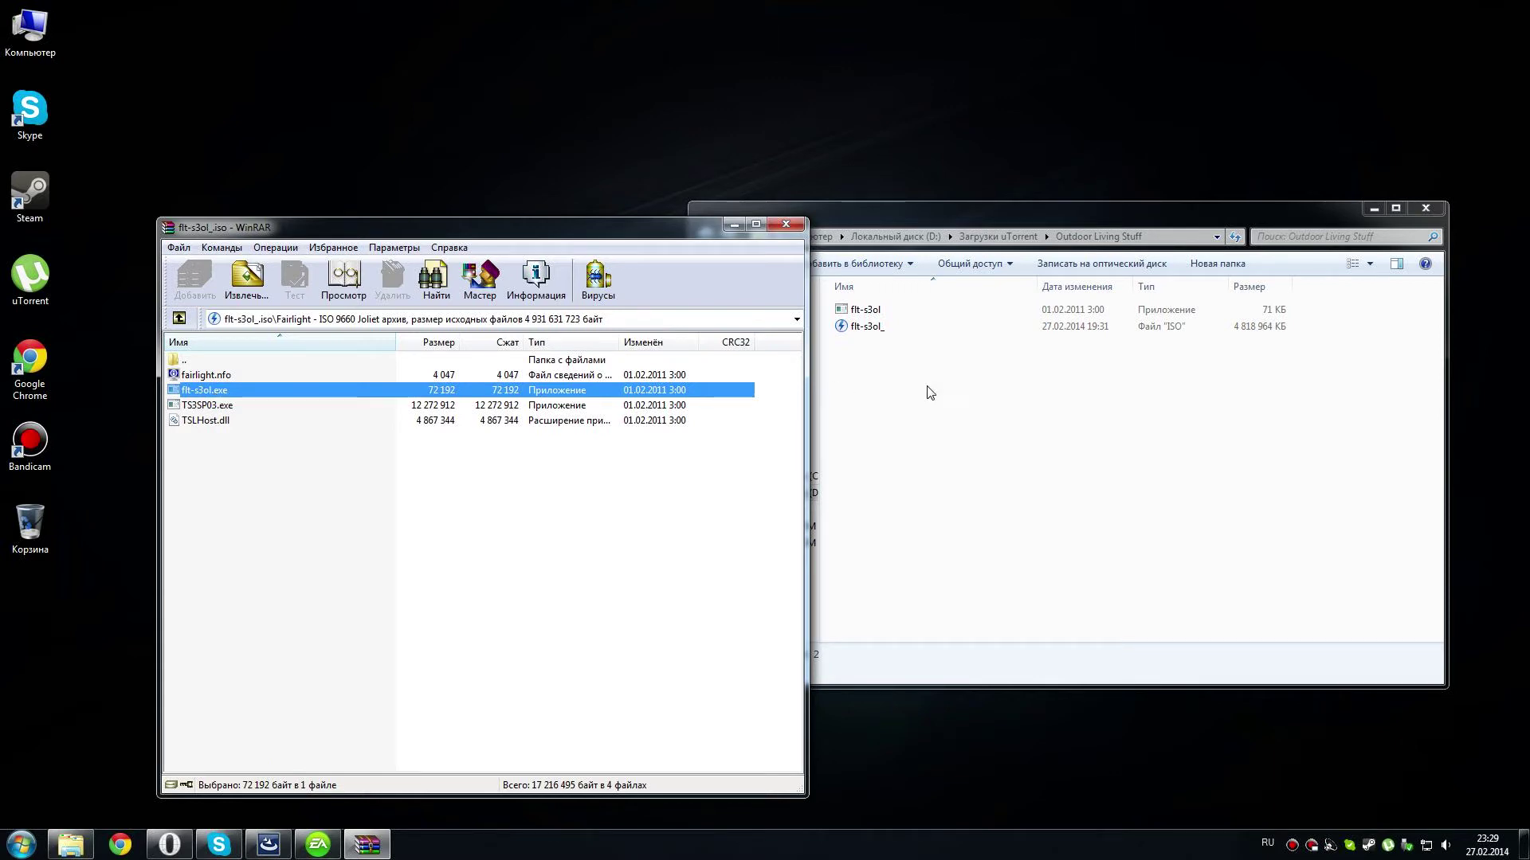
pyautogui.click(581, 510)
pyautogui.click(787, 227)
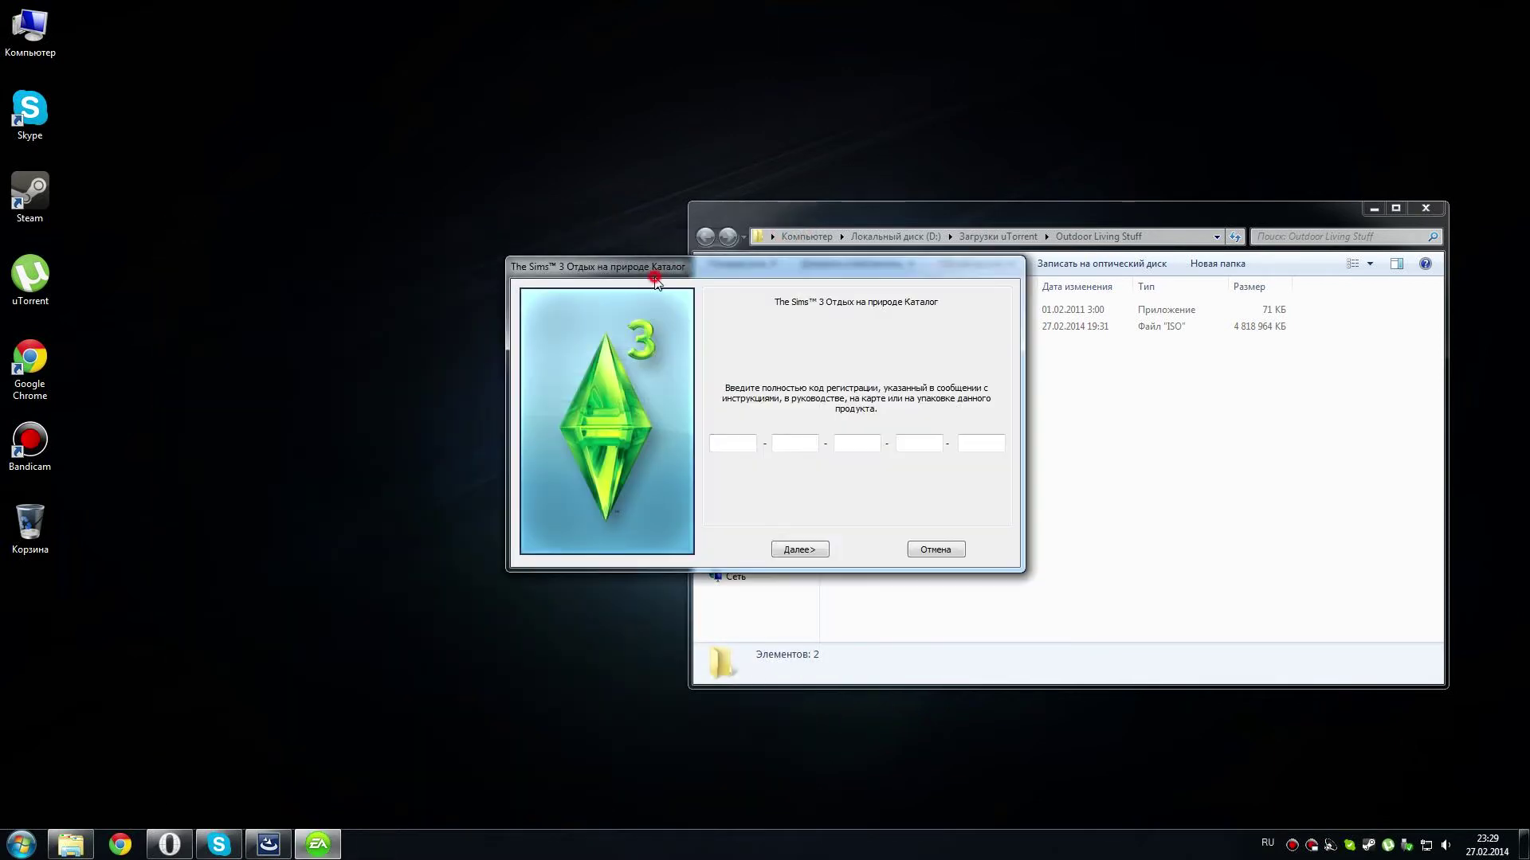
# - Submit the registration code in the installer and choose the custom (Особая) installation type
pyautogui.click(825, 551)
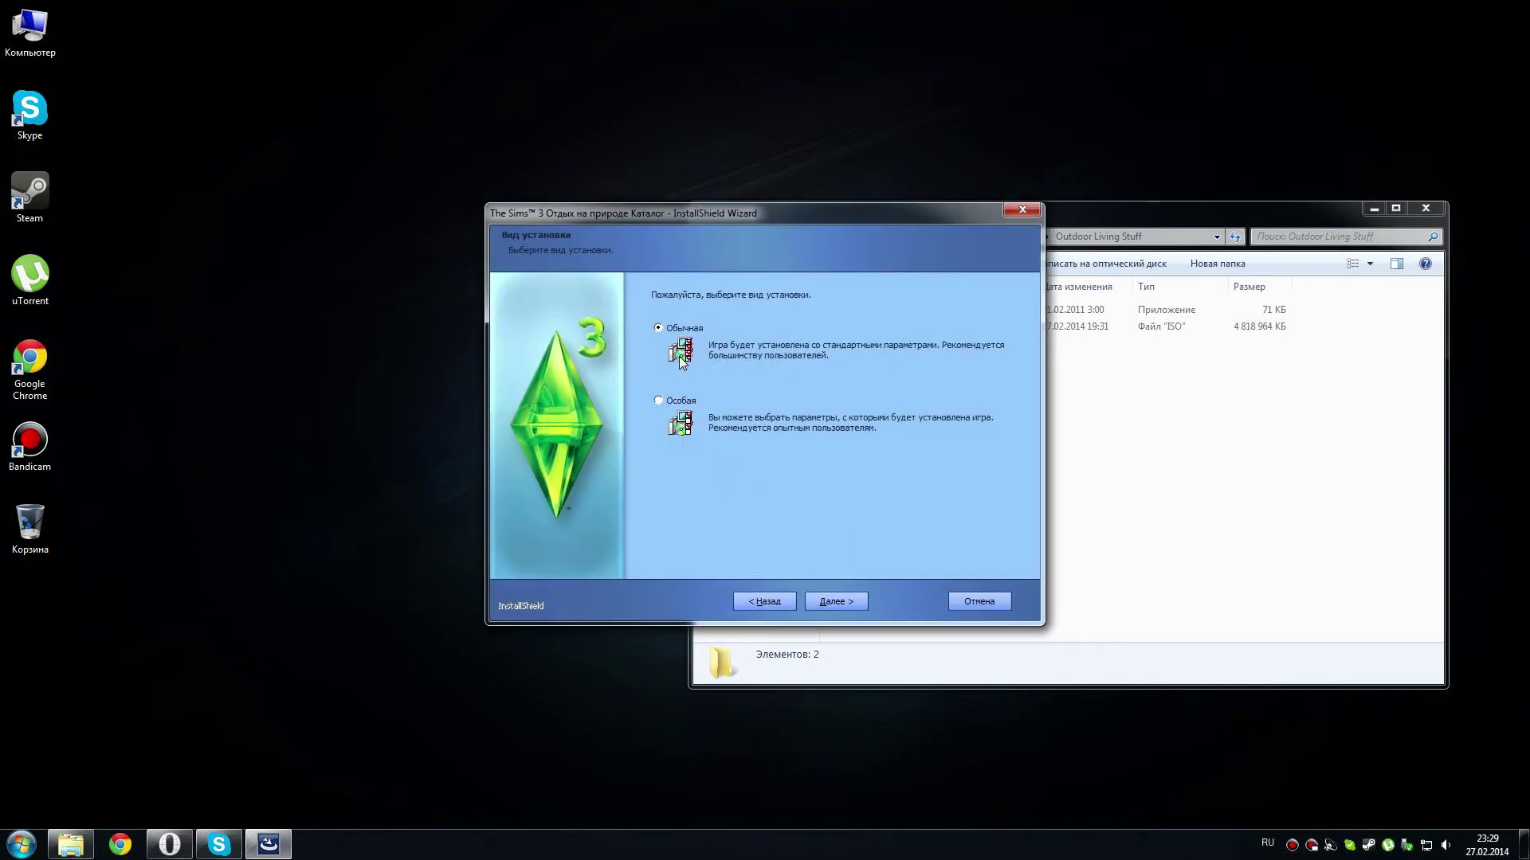
pyautogui.click(693, 411)
pyautogui.click(837, 601)
# - Change the installation path's drive to D: and remove "(x86)" from its Program Files folder name
pyautogui.click(986, 331)
pyautogui.click(661, 348)
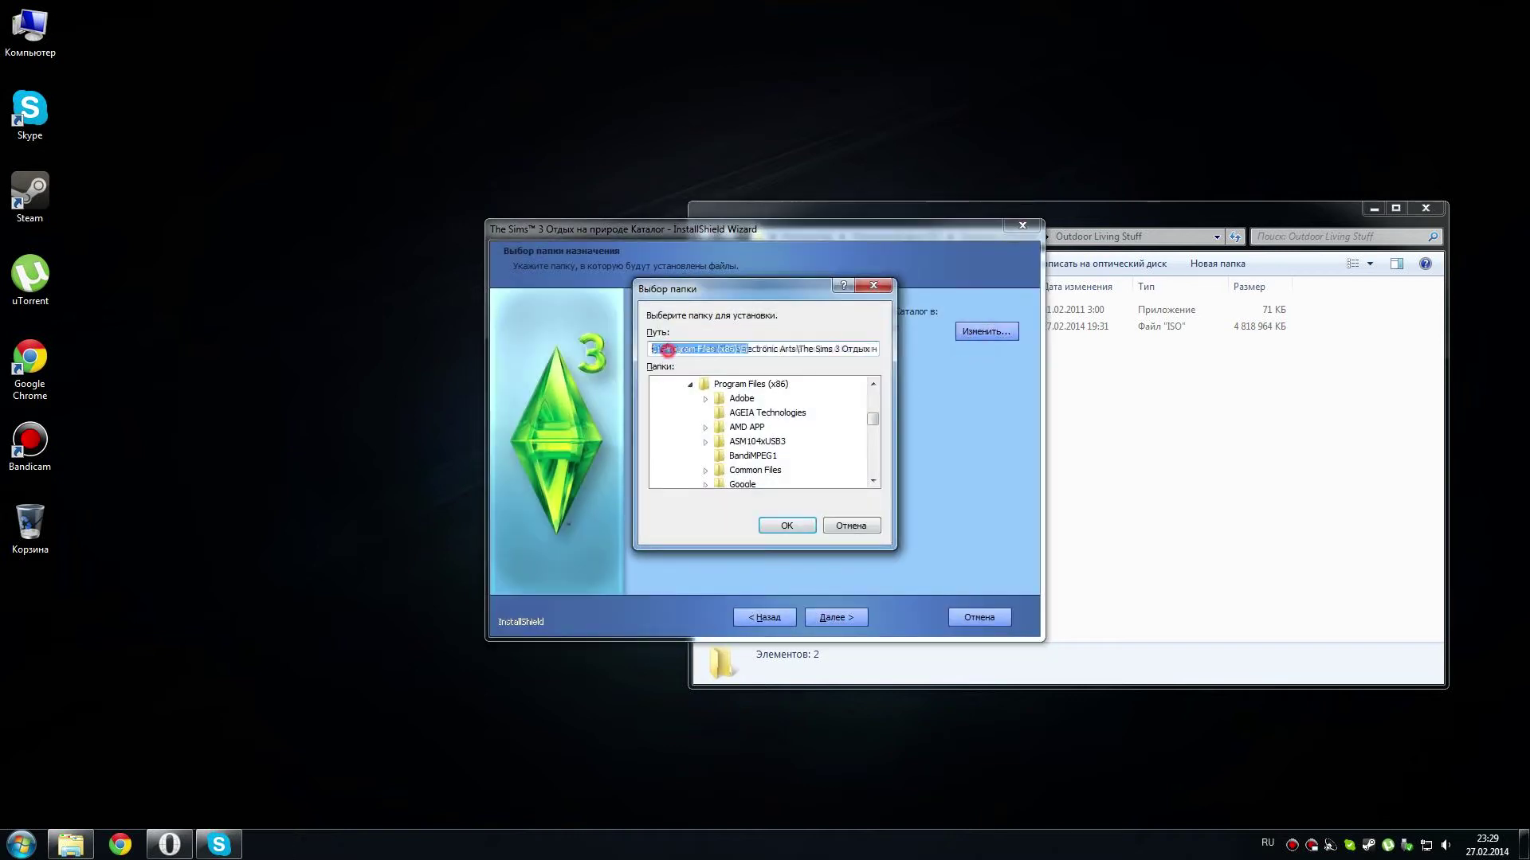
pyautogui.press('BackSpace')
pyautogui.write('D')
pyautogui.click(736, 348)
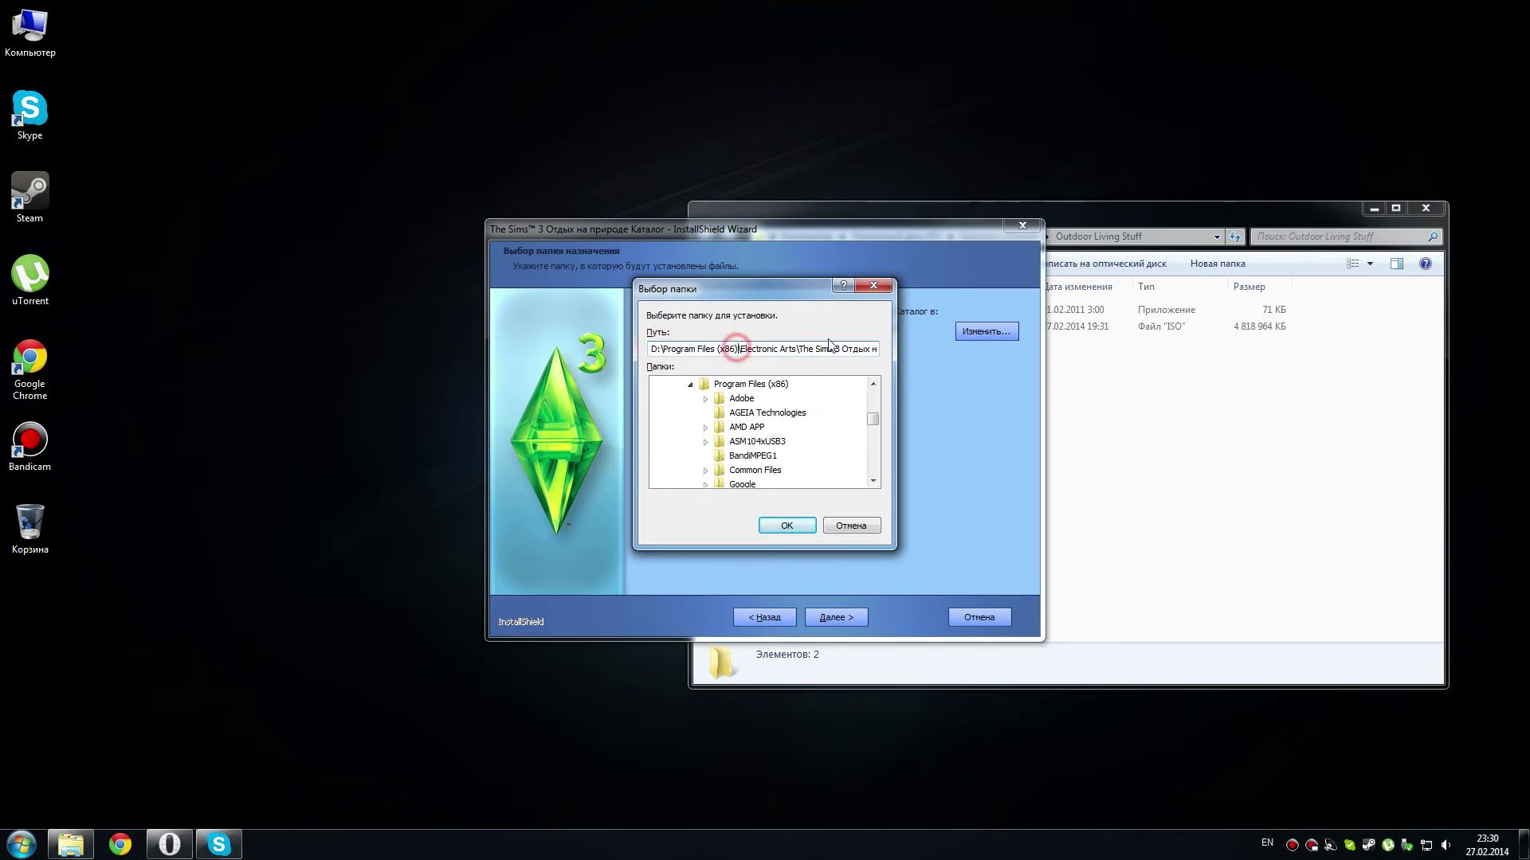
pyautogui.press('BackSpace')
pyautogui.press('BackSpace')
pyautogui.press('BackSpace')
pyautogui.press('BackSpace')
pyautogui.press('BackSpace')
pyautogui.press('BackSpace')
pyautogui.click(786, 526)
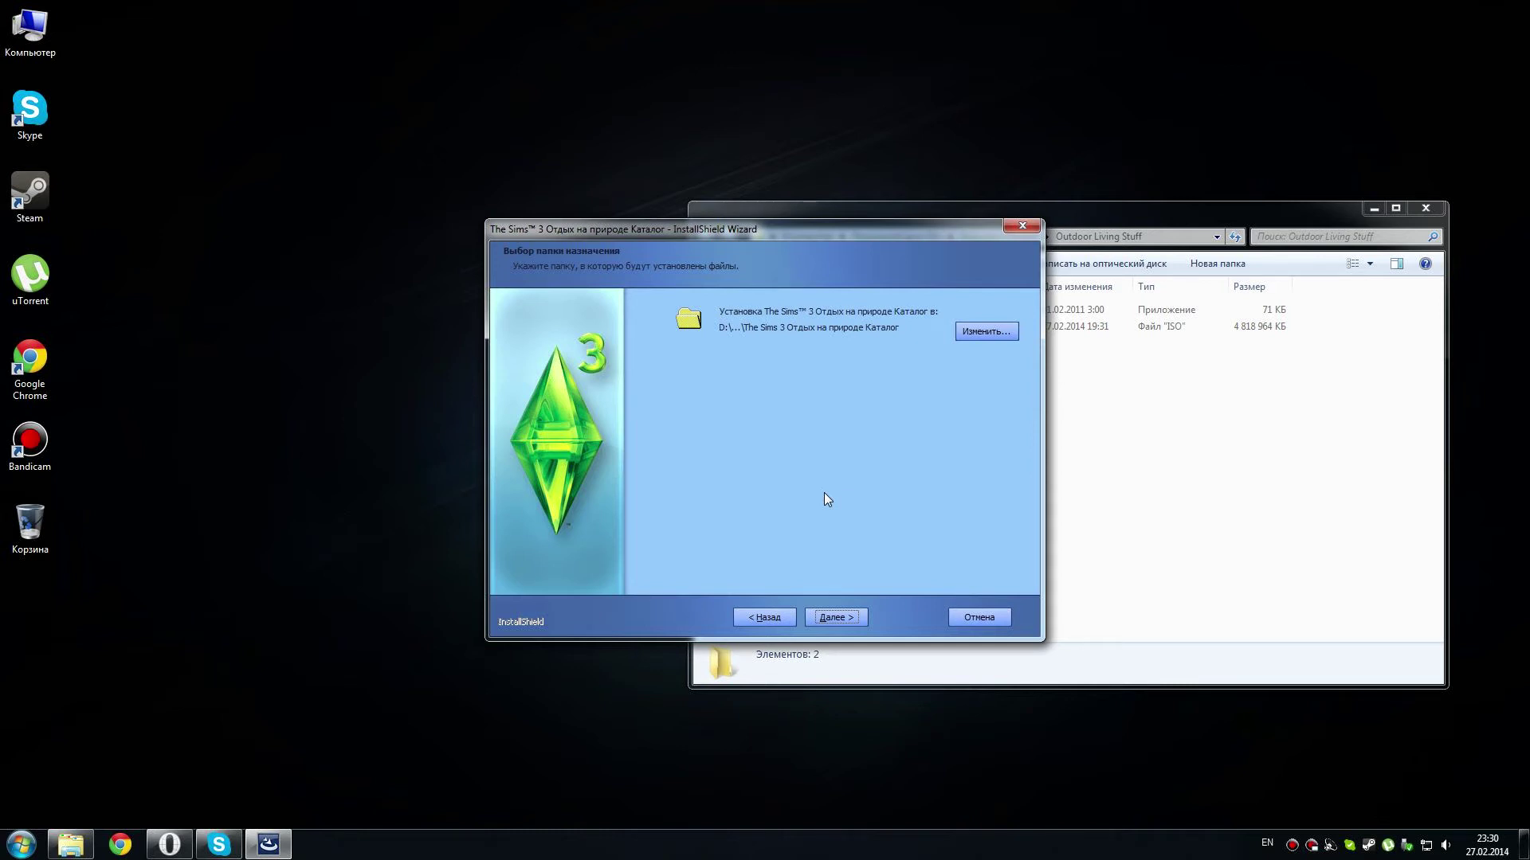
# - Start the installation with no Start menu section or desktop shortcut, and close the Outdoor Living Stuff folder window
pyautogui.click(860, 615)
pyautogui.click(844, 615)
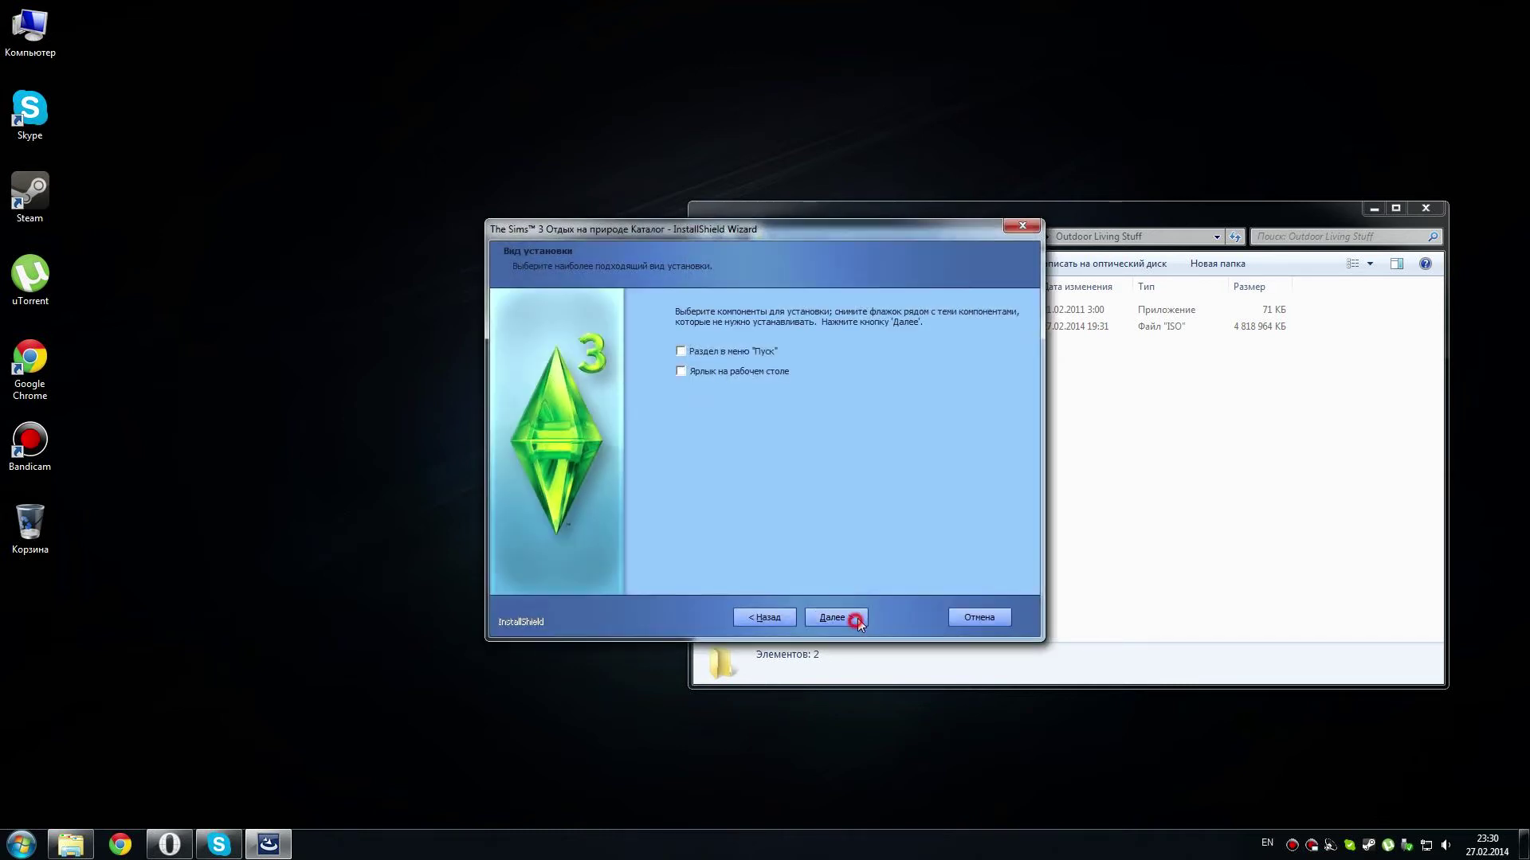
pyautogui.click(839, 622)
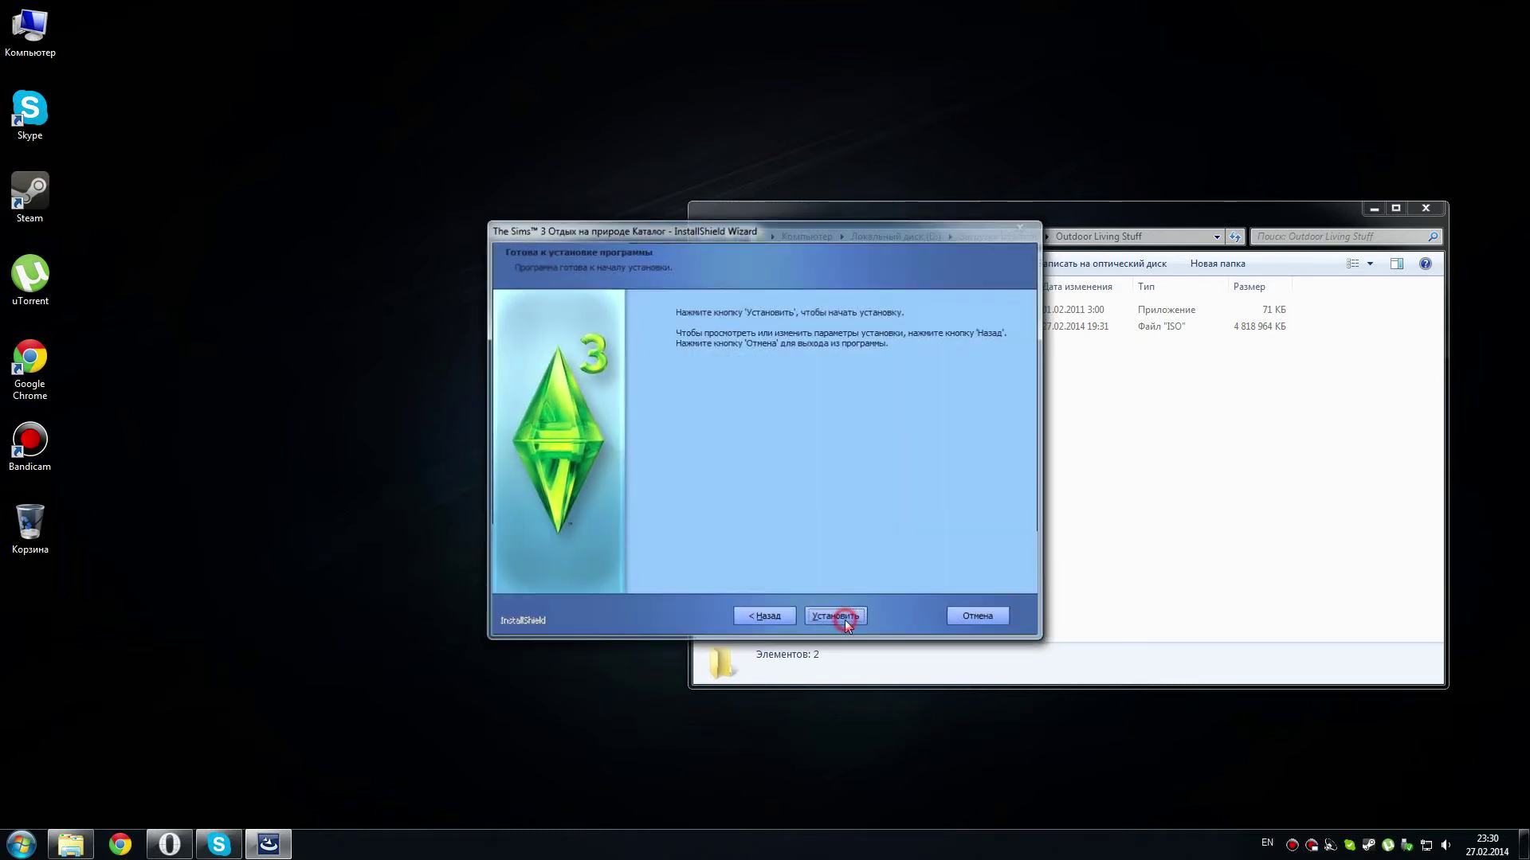
pyautogui.click(1092, 405)
pyautogui.click(1425, 208)
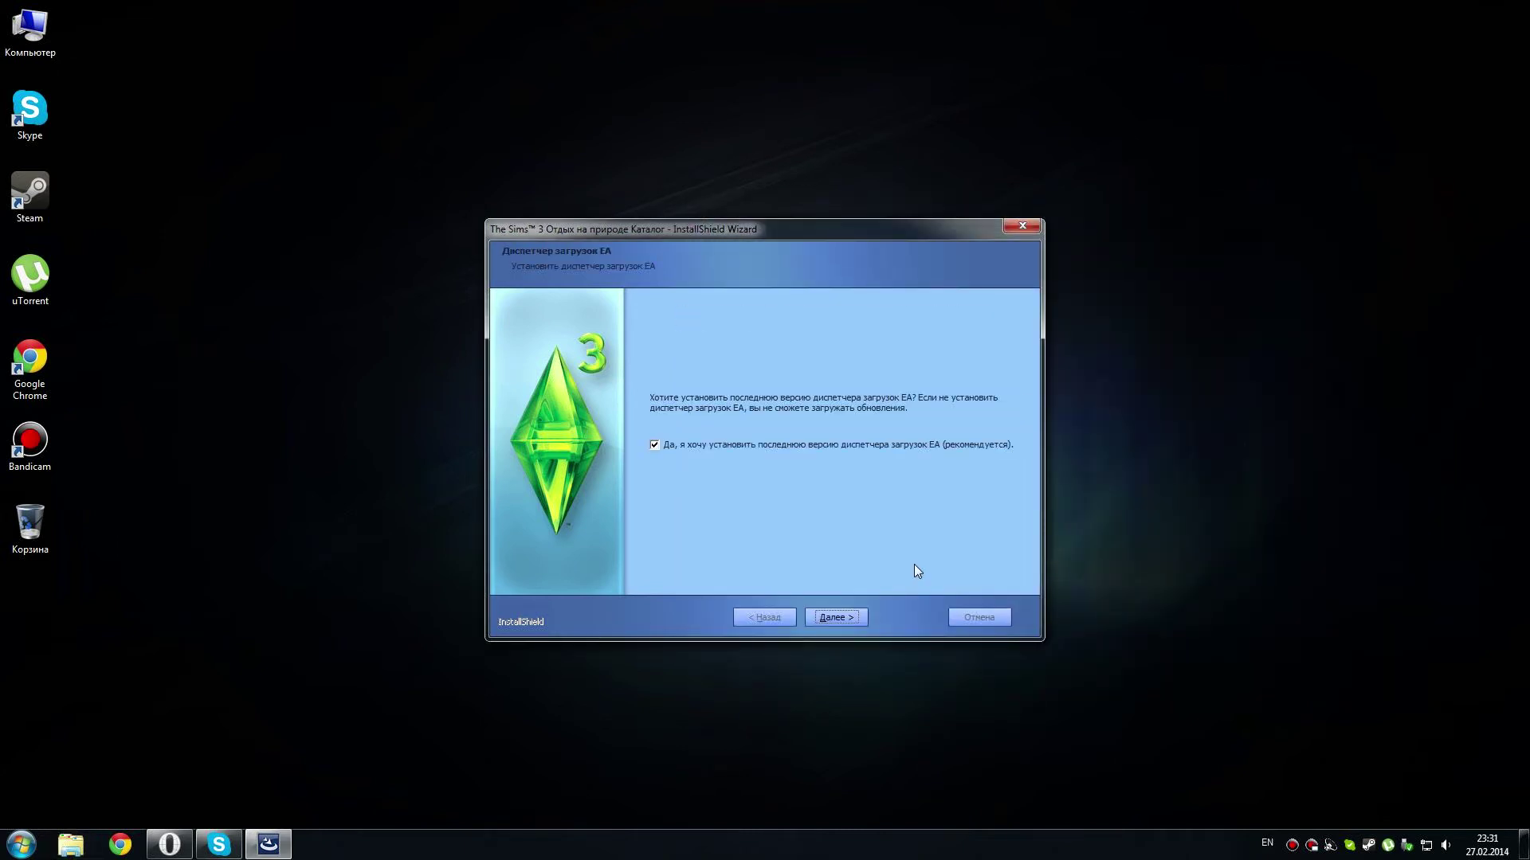
# - Decline the EA download manager and the readme file, and finish the installation wizard
pyautogui.click(654, 445)
pyautogui.click(835, 617)
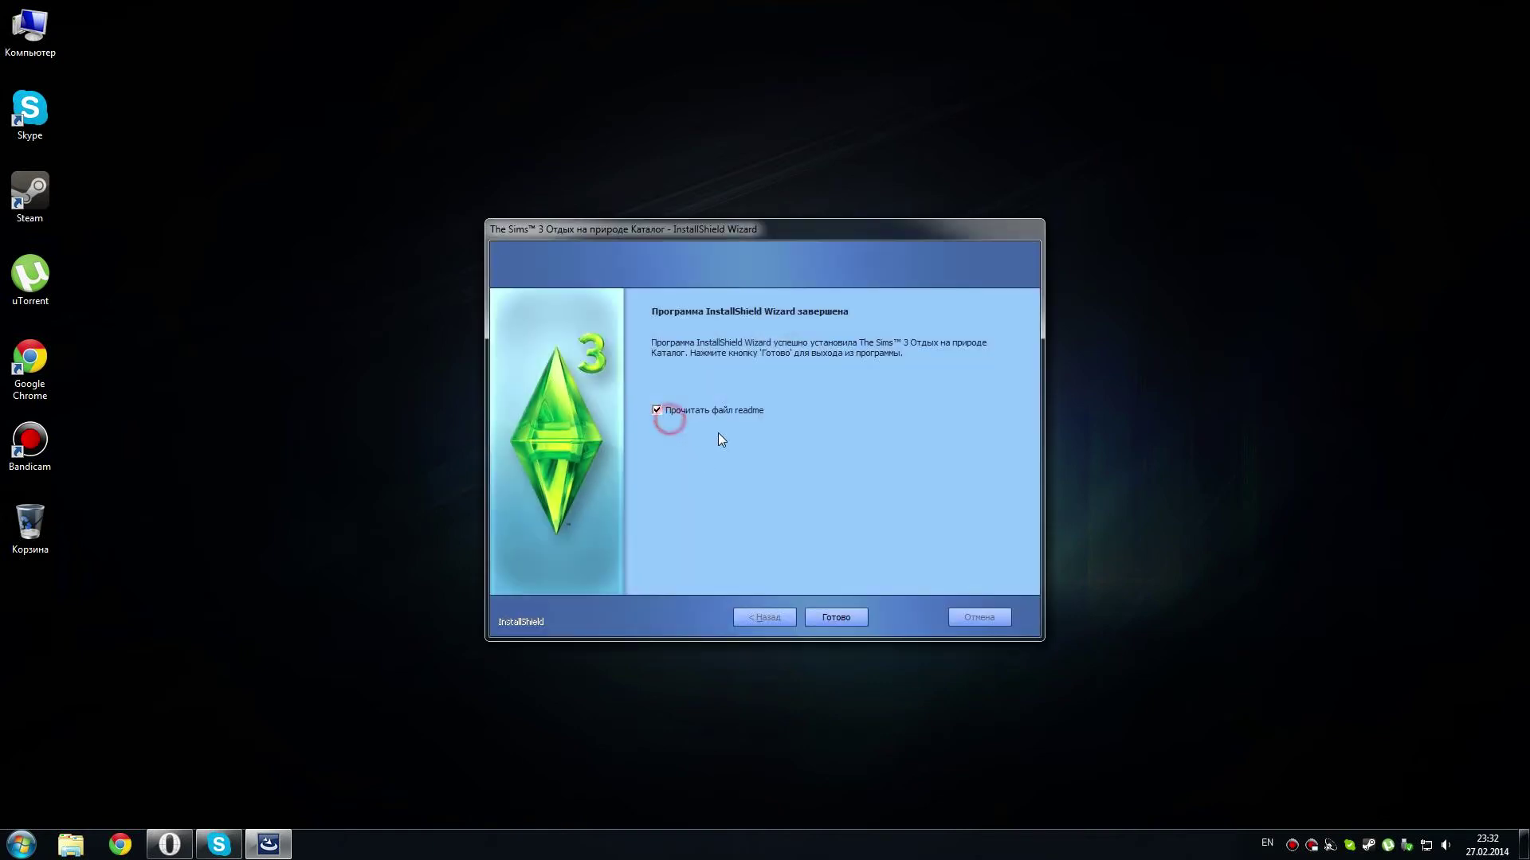
pyautogui.click(706, 411)
pyautogui.click(834, 618)
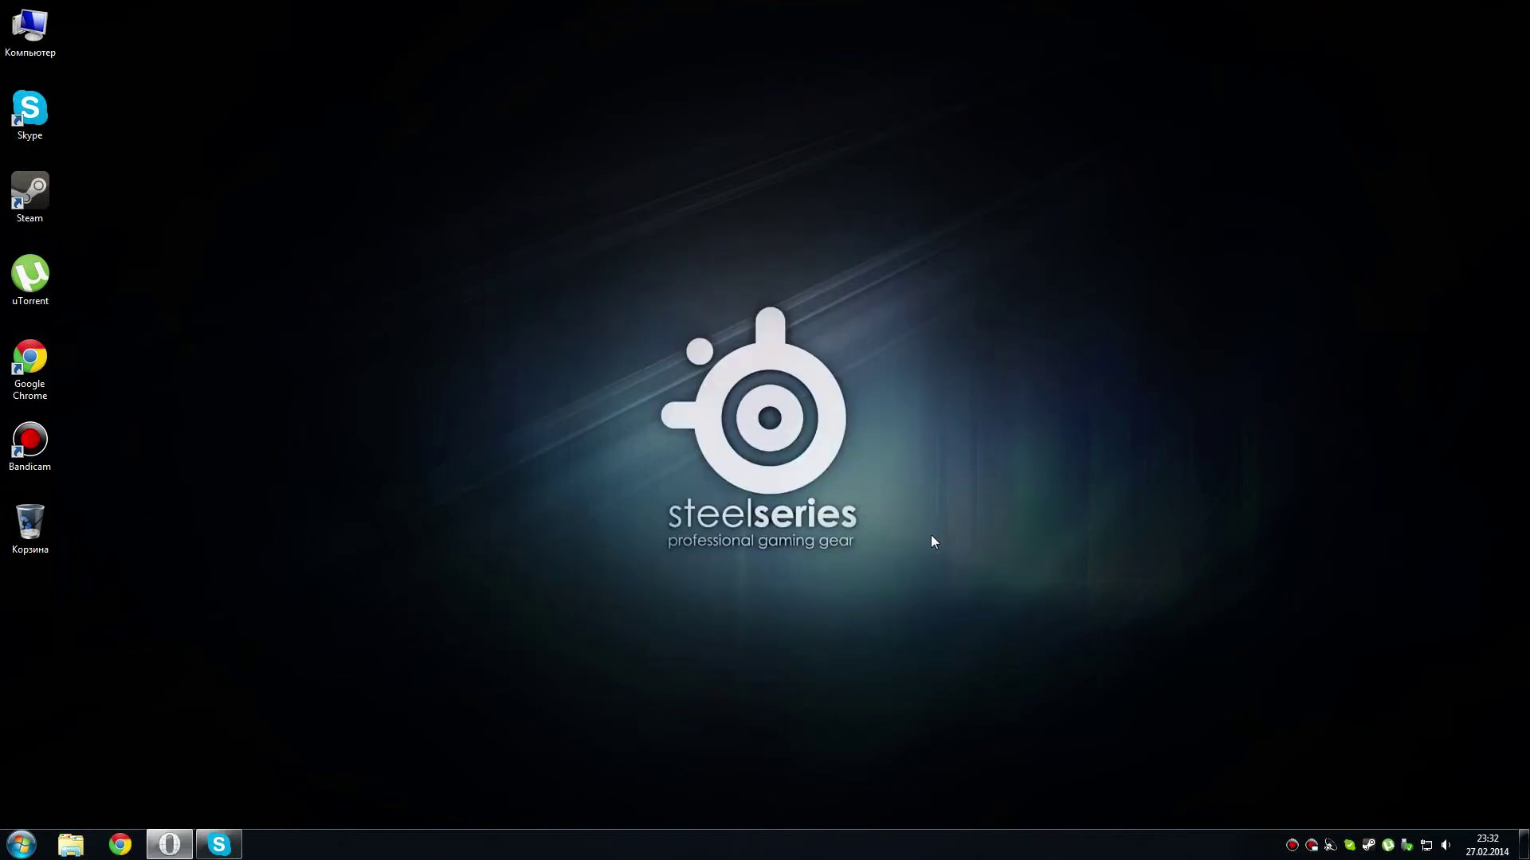
# - Open the download folder of flt-s3ol_.iso from uTorrent and minimize the uTorrent window
pyautogui.click(1389, 846)
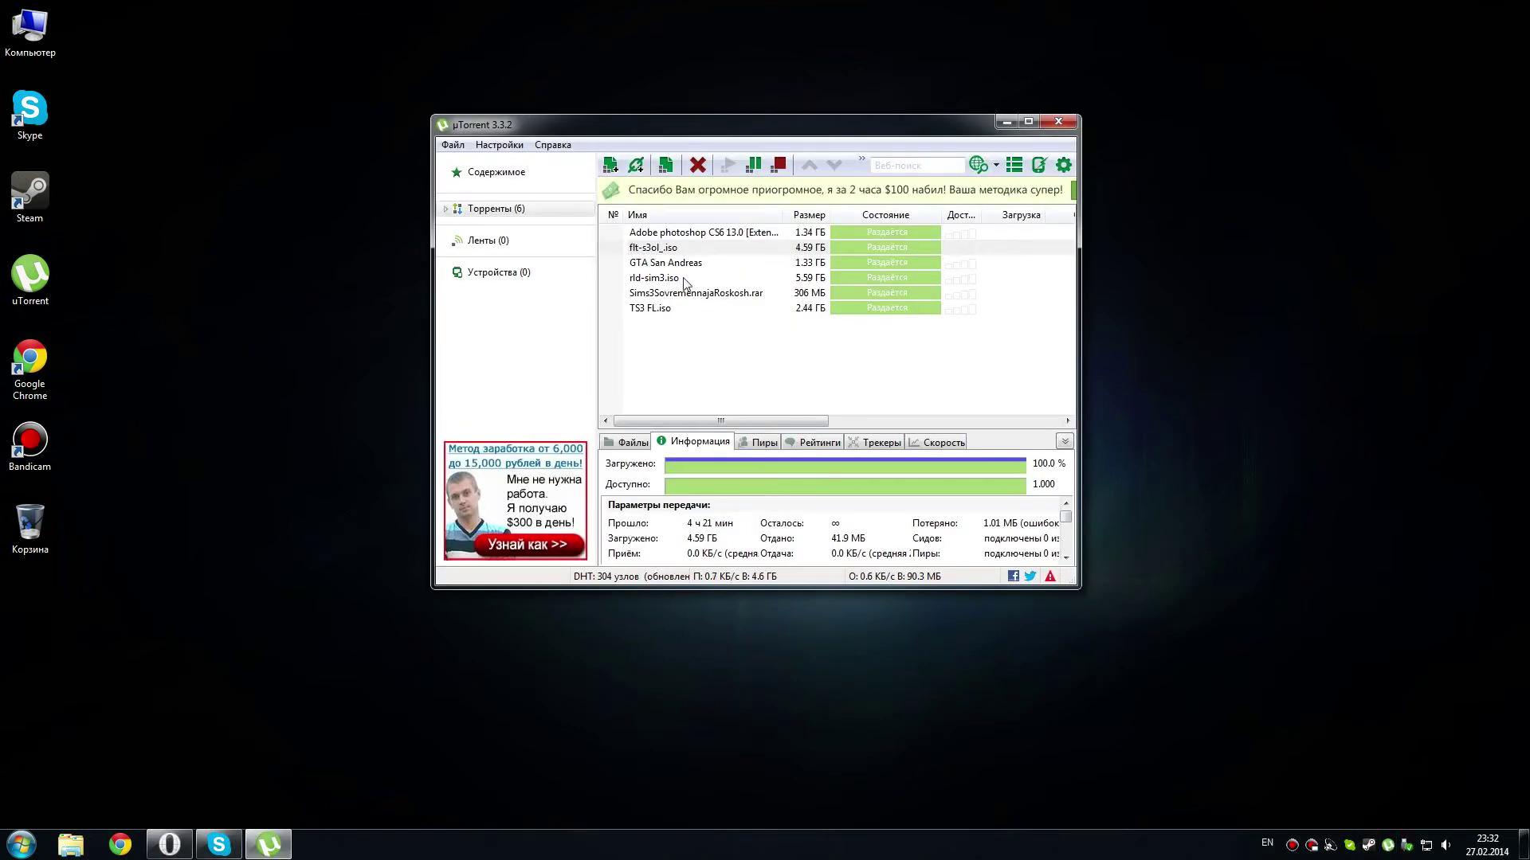
pyautogui.doubleClick(670, 250)
pyautogui.click(702, 386)
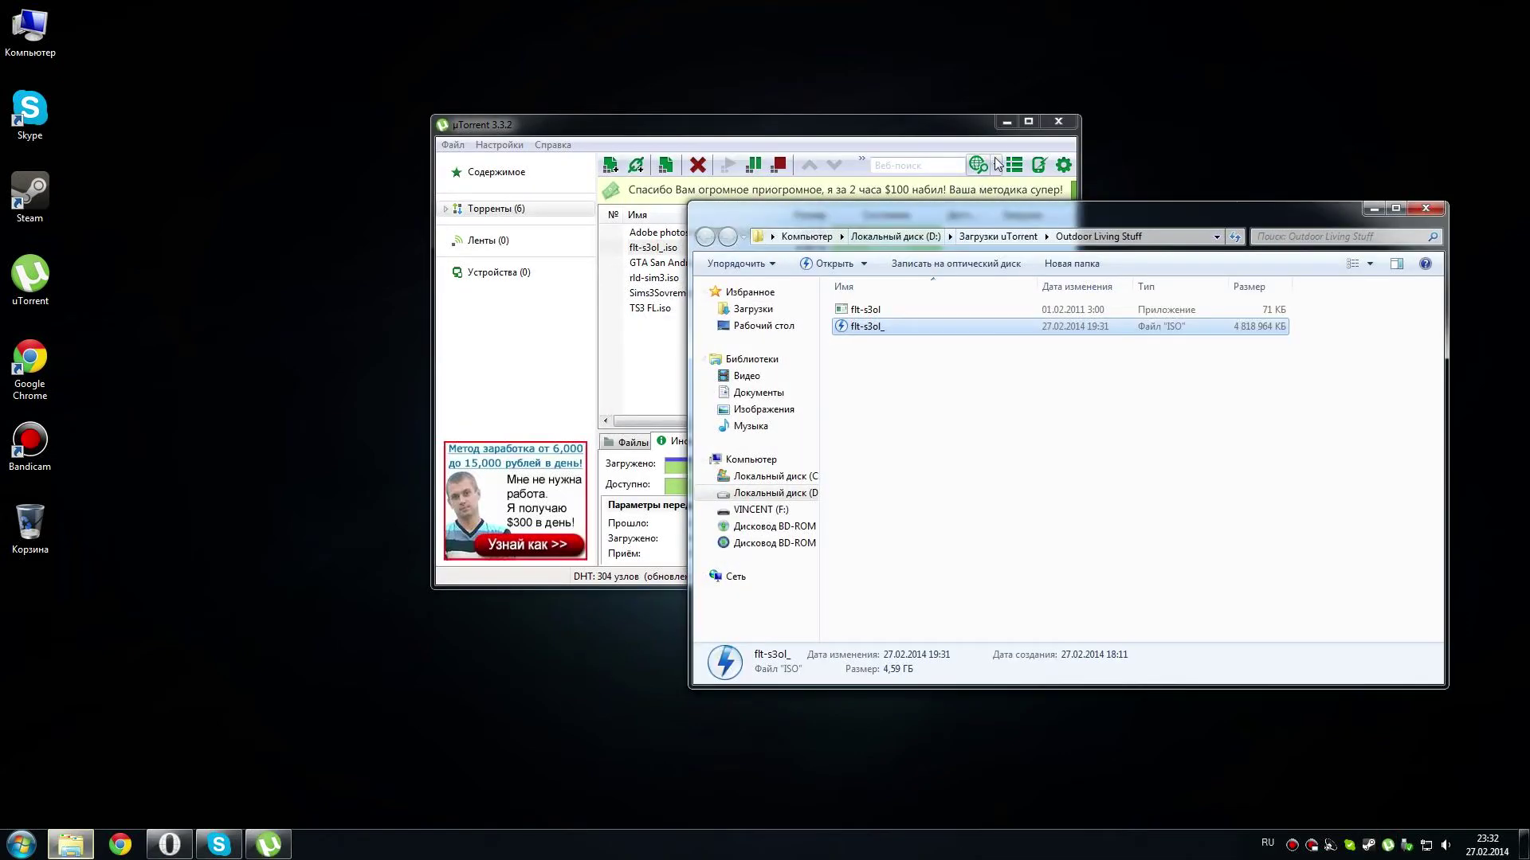
pyautogui.click(1007, 121)
pyautogui.click(916, 408)
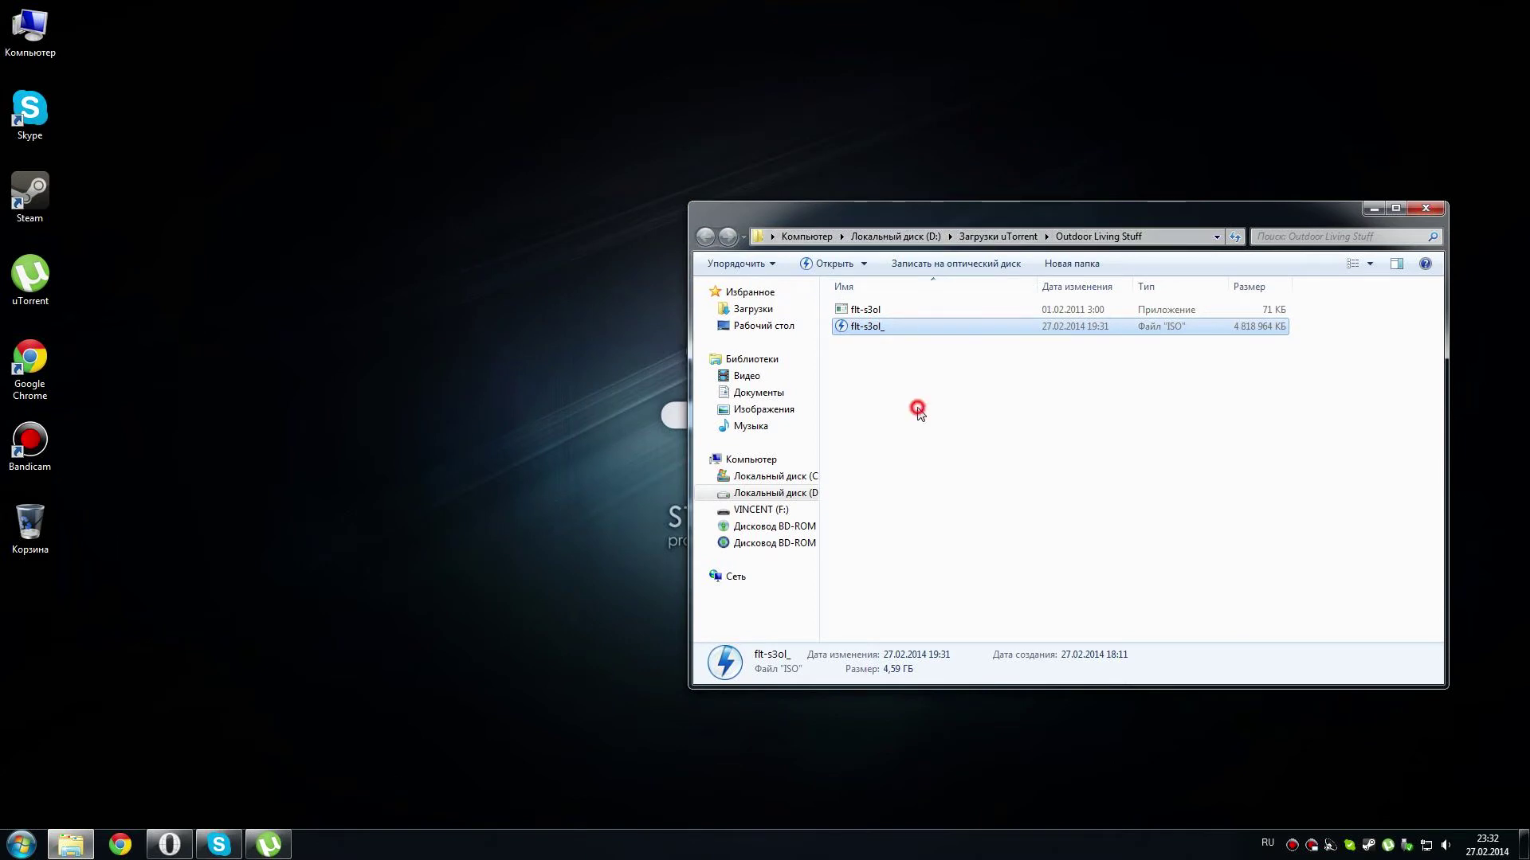
# - Delete the flt-s3ol application from the Outdoor Living Stuff folder
pyautogui.click(878, 329)
pyautogui.rightClick(879, 329)
pyautogui.click(852, 380)
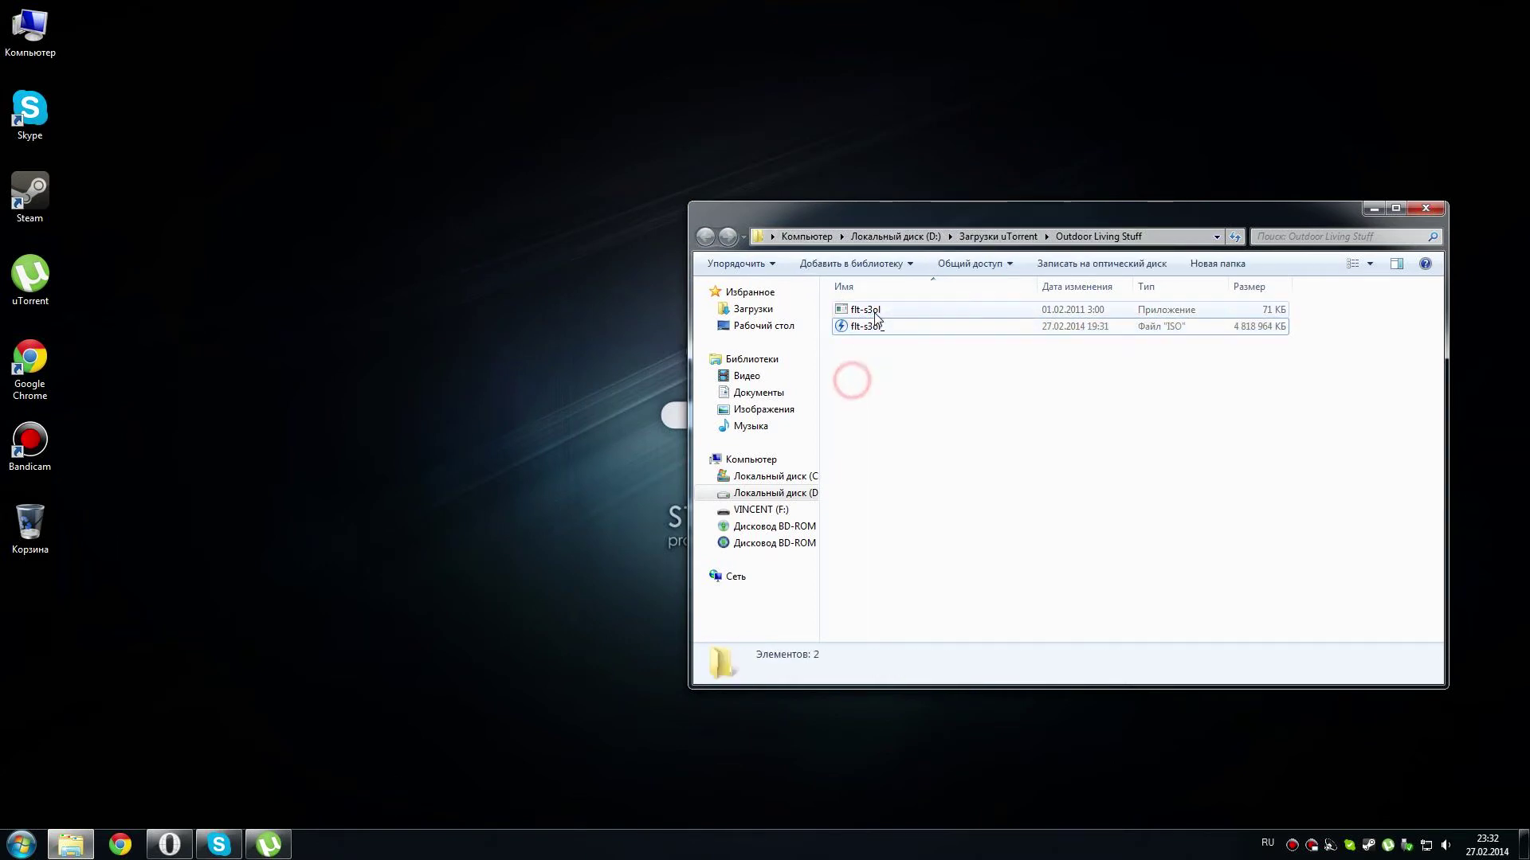
pyautogui.click(874, 313)
pyautogui.press('Delete')
pyautogui.press('Return')
# - Open the flt-s3ol_ ISO image with WinRAR and go into its Fairlight folder
pyautogui.click(878, 312)
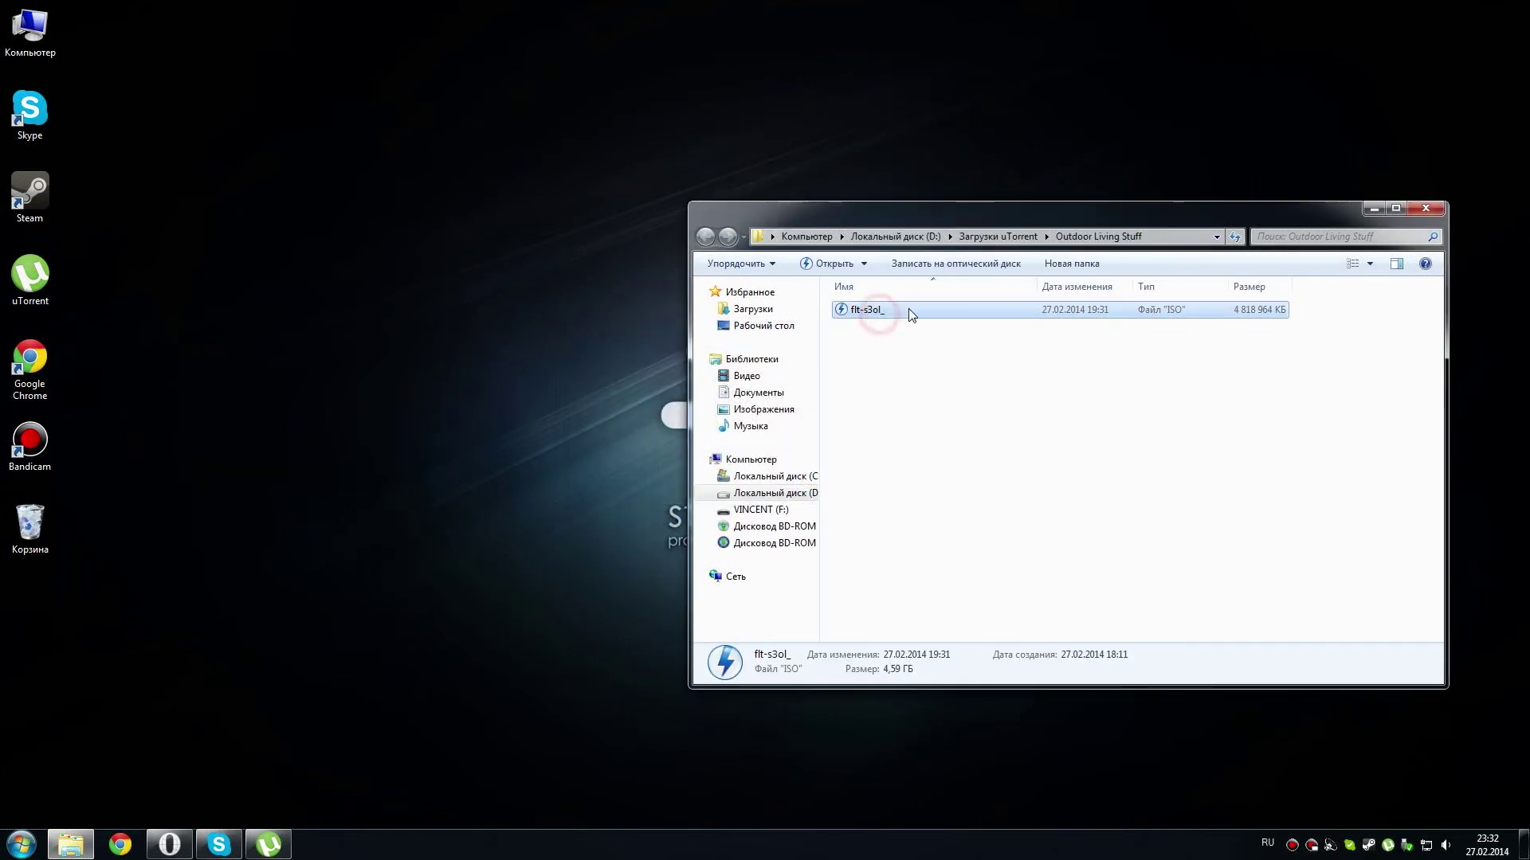
pyautogui.rightClick(899, 310)
pyautogui.moveTo(964, 336)
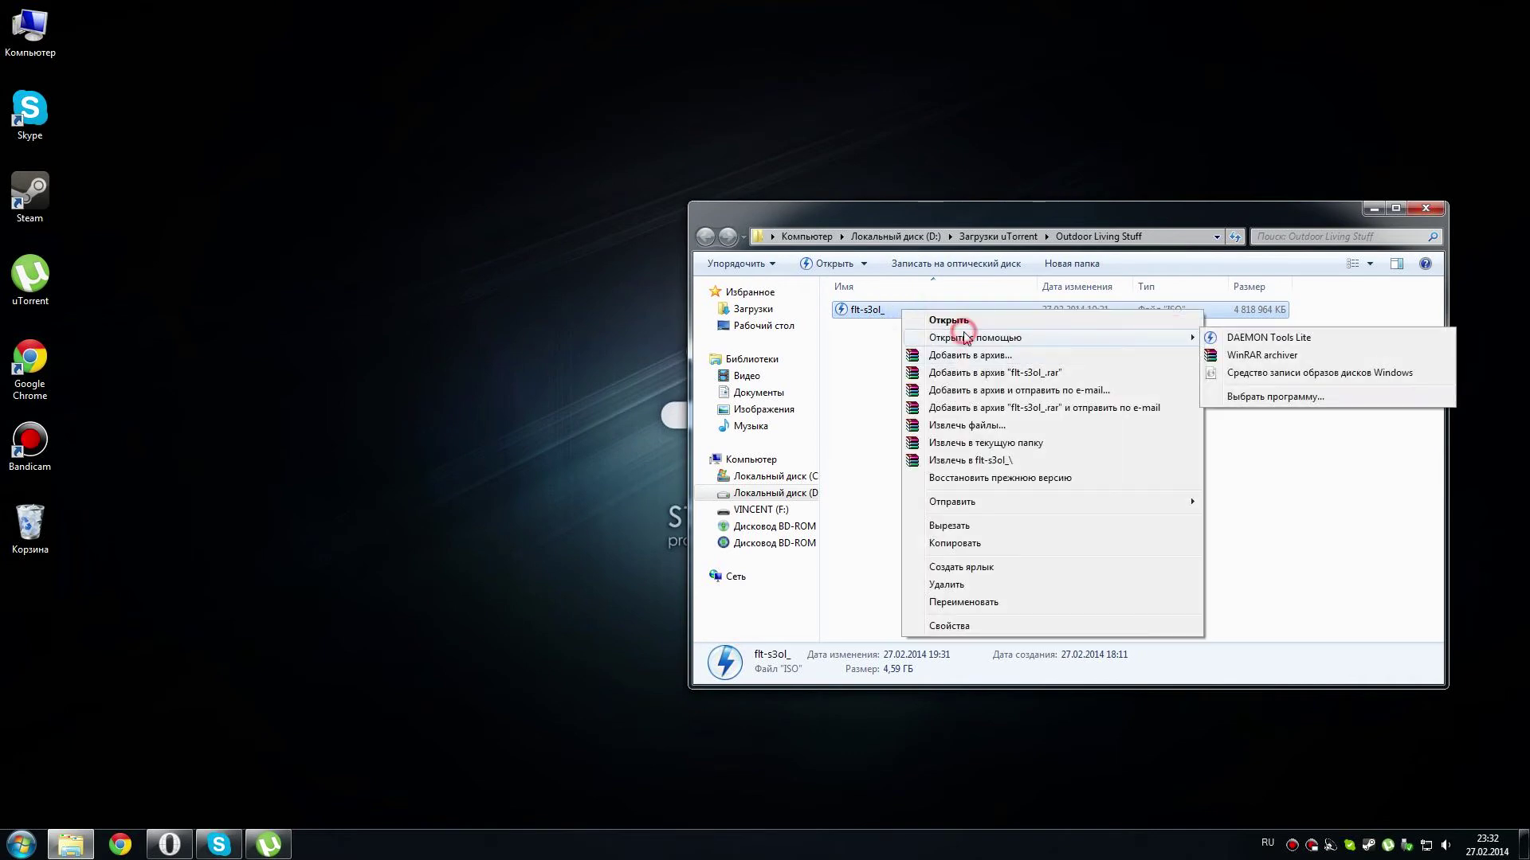
pyautogui.click(1301, 354)
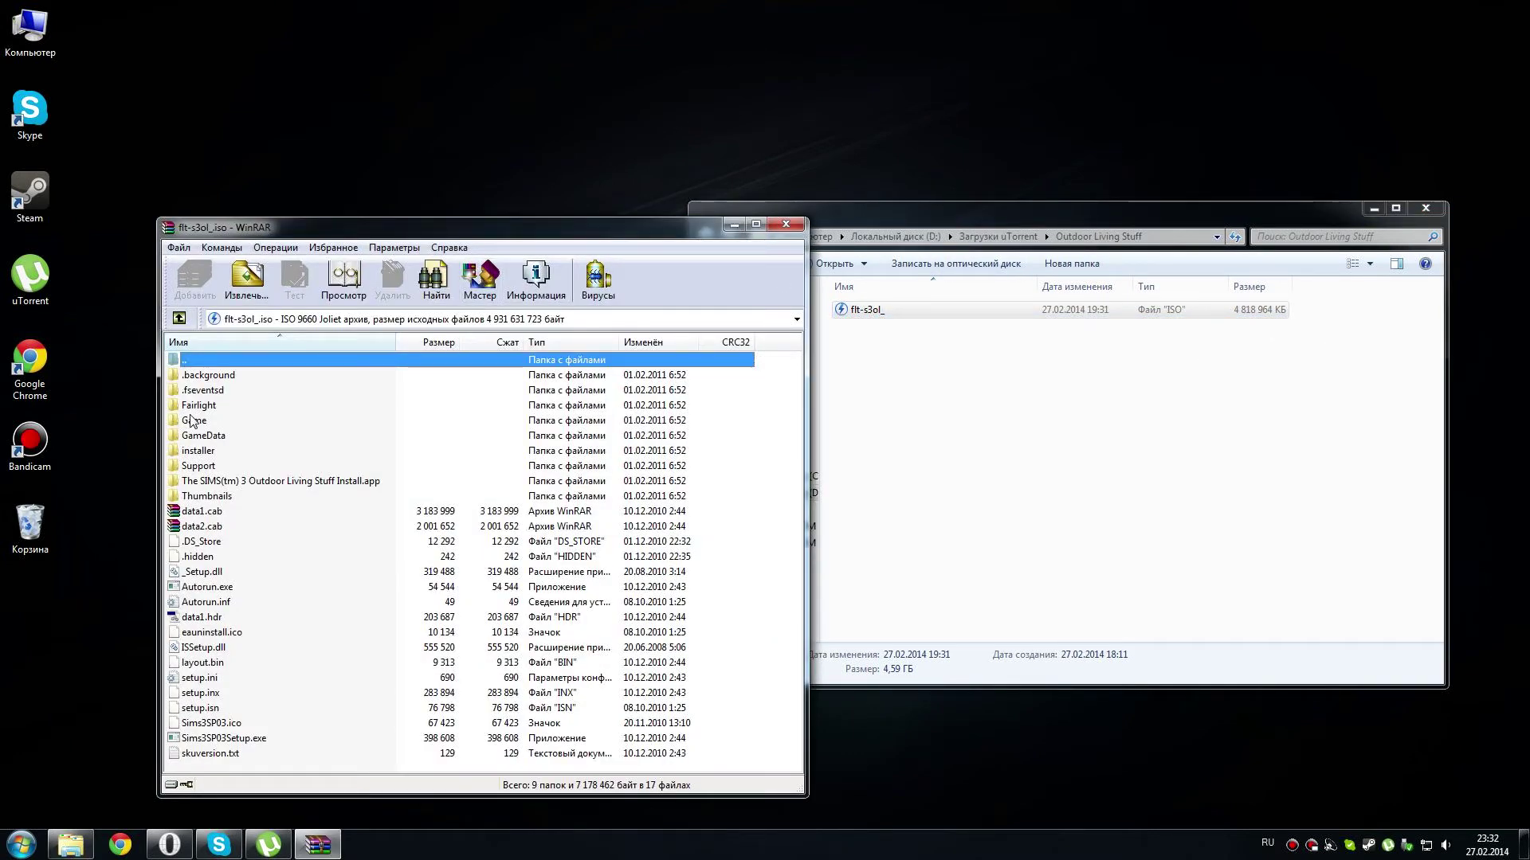
pyautogui.doubleClick(196, 406)
# - Extract TS3SP03.exe and TSLHost.dll from the Fairlight folder into the Outdoor Living Stuff folder
pyautogui.click(213, 425)
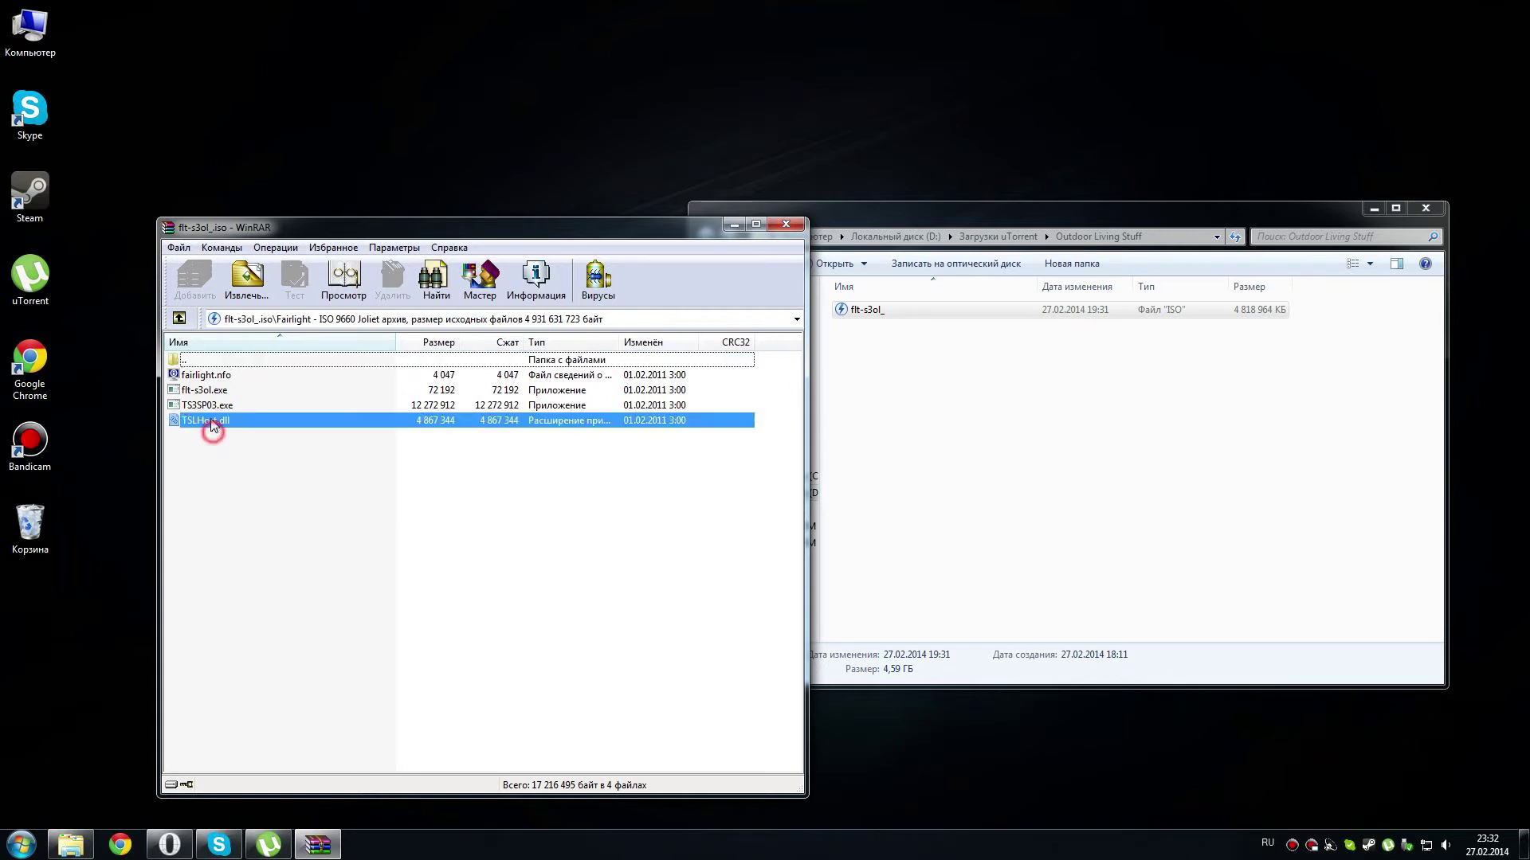
pyautogui.keyDown('shift'); pyautogui.click(211, 403); pyautogui.keyUp('shift')
pyautogui.moveTo(210, 404); pyautogui.dragTo(986, 426)
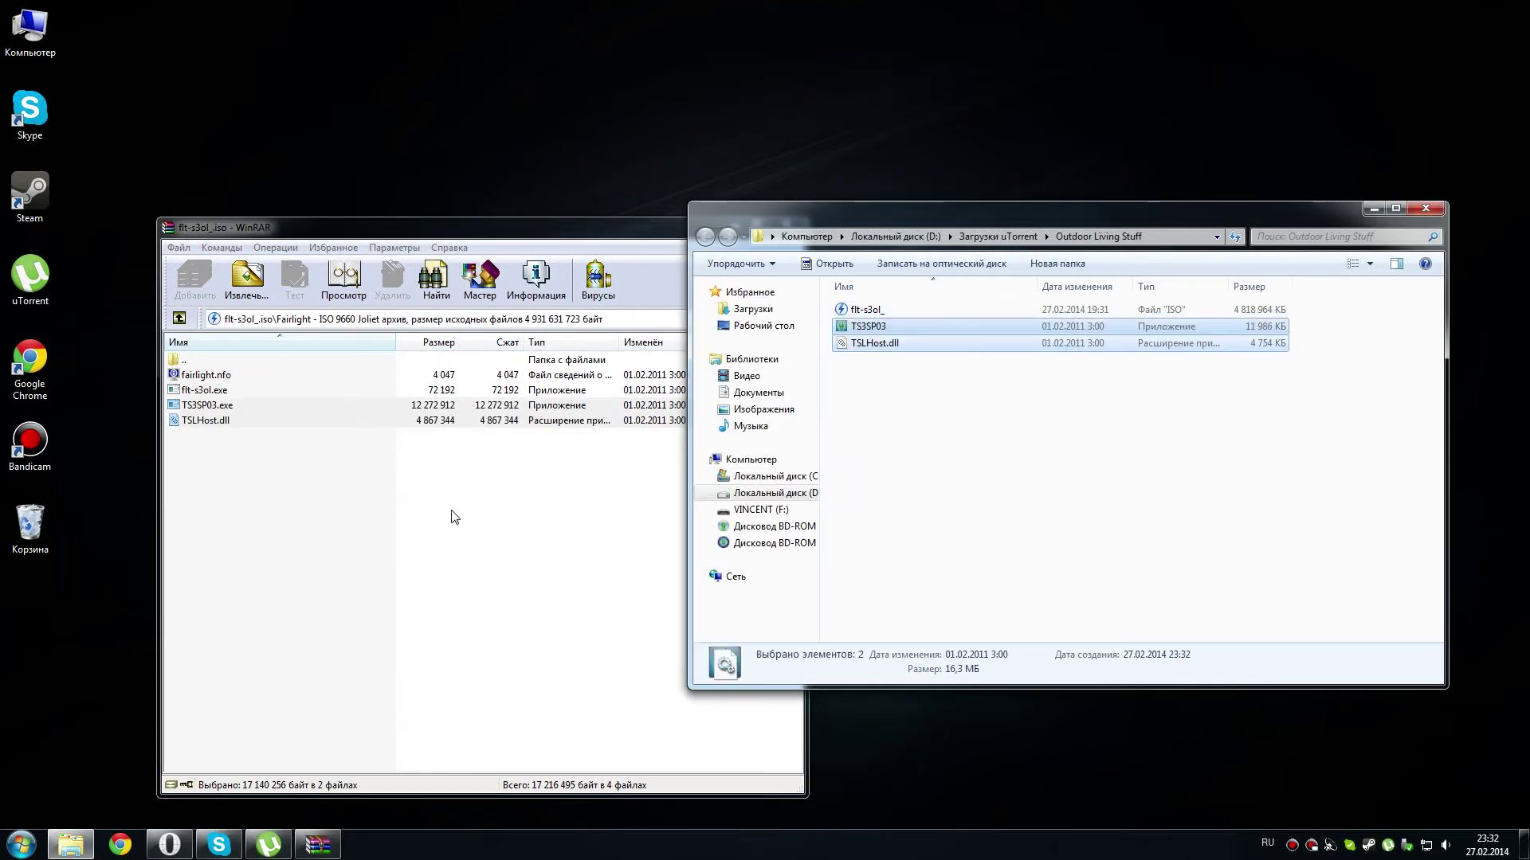
pyautogui.click(916, 404)
pyautogui.click(417, 509)
pyautogui.moveTo(298, 494); pyautogui.dragTo(233, 407)
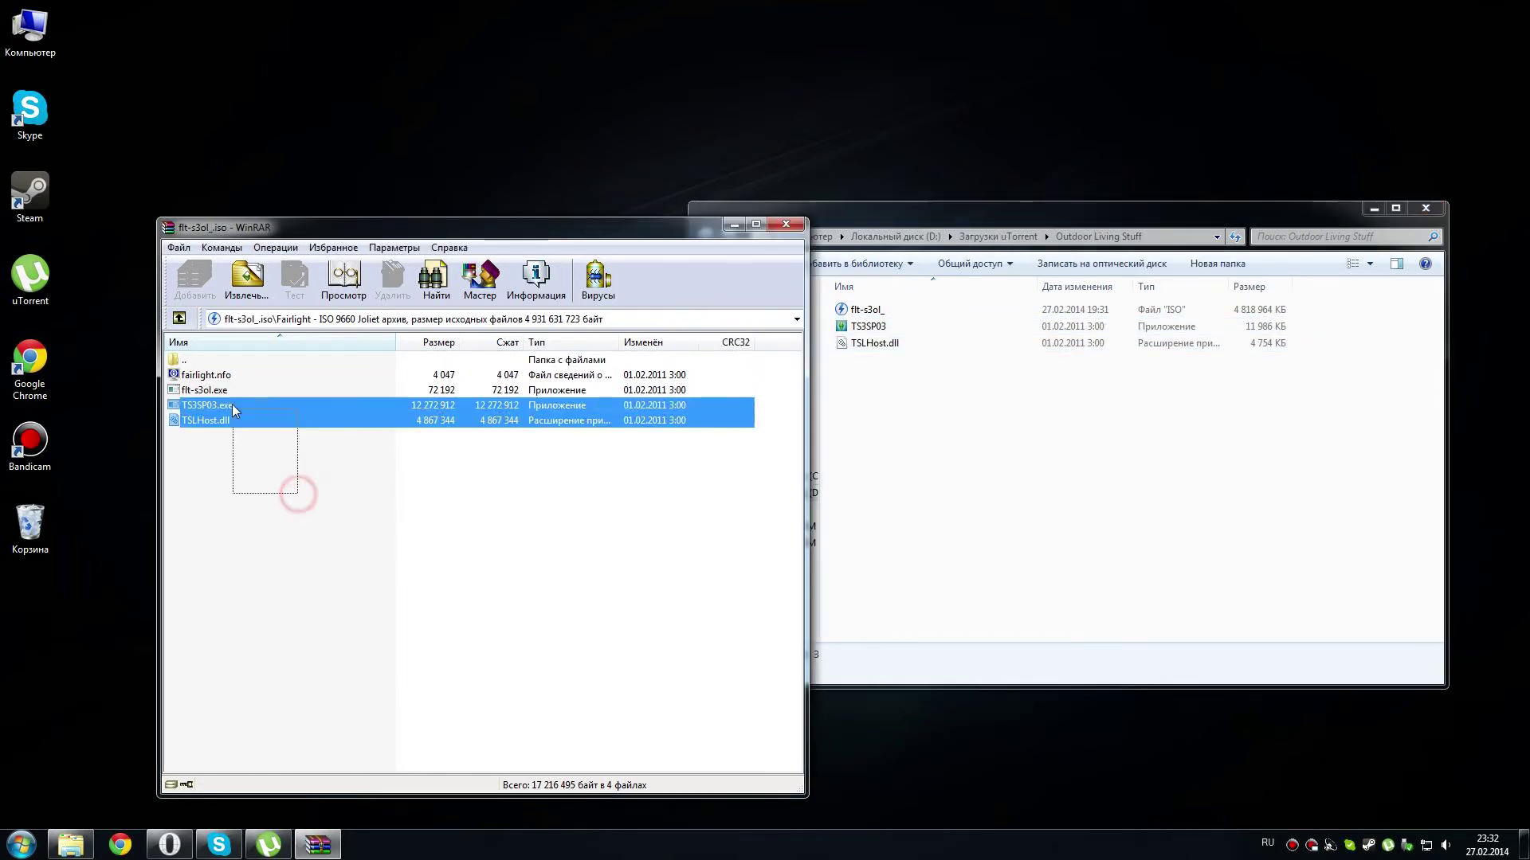
pyautogui.click(288, 491)
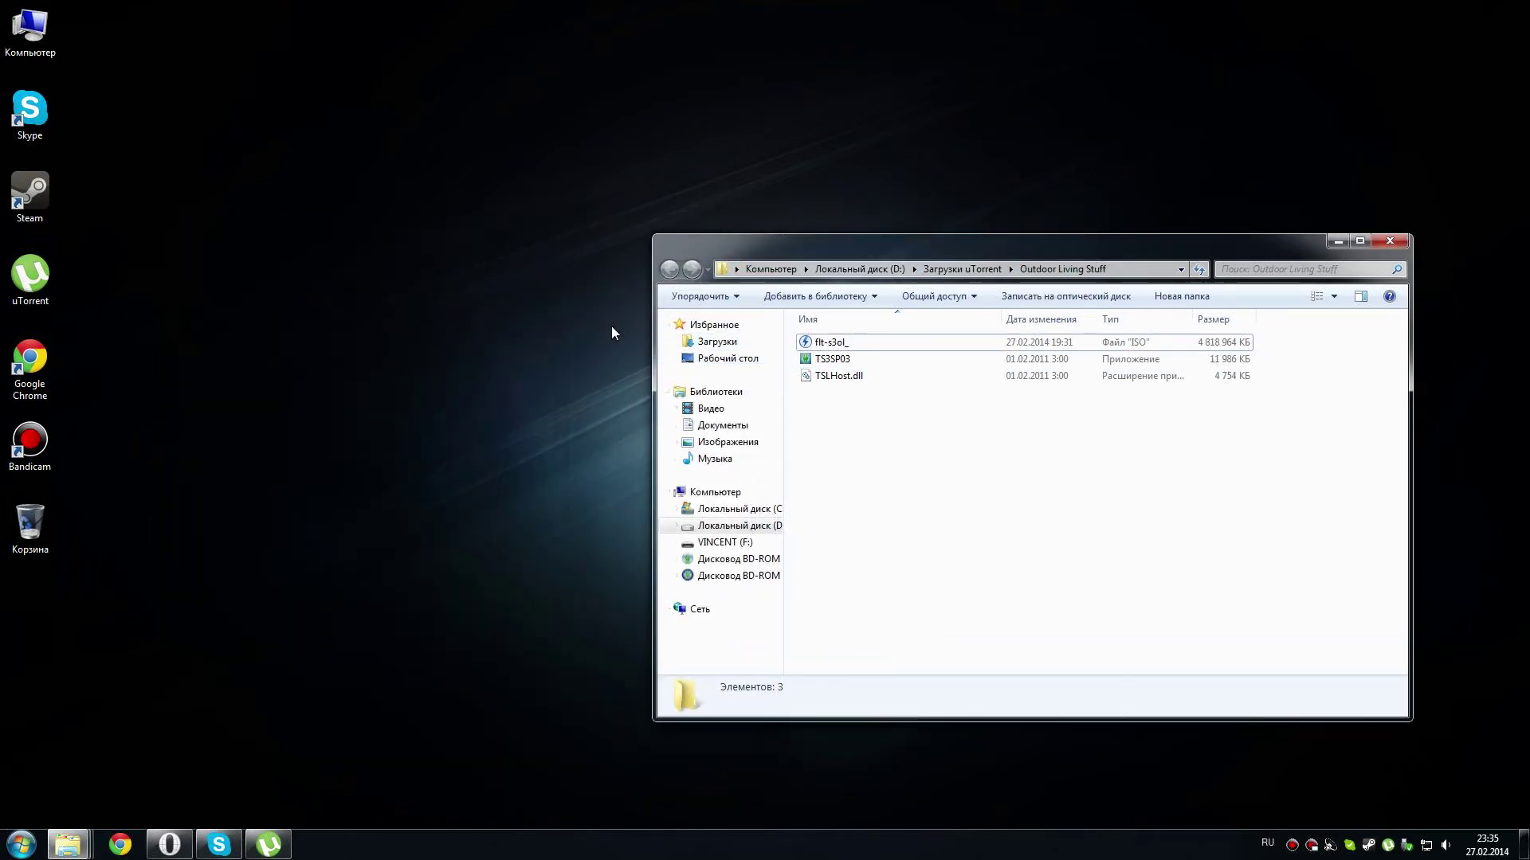
# - Open the Electronic Arts folder inside Program Files on drive D: in a second Explorer window, beside the Outdoor Living Stuff window
pyautogui.doubleClick(30, 30)
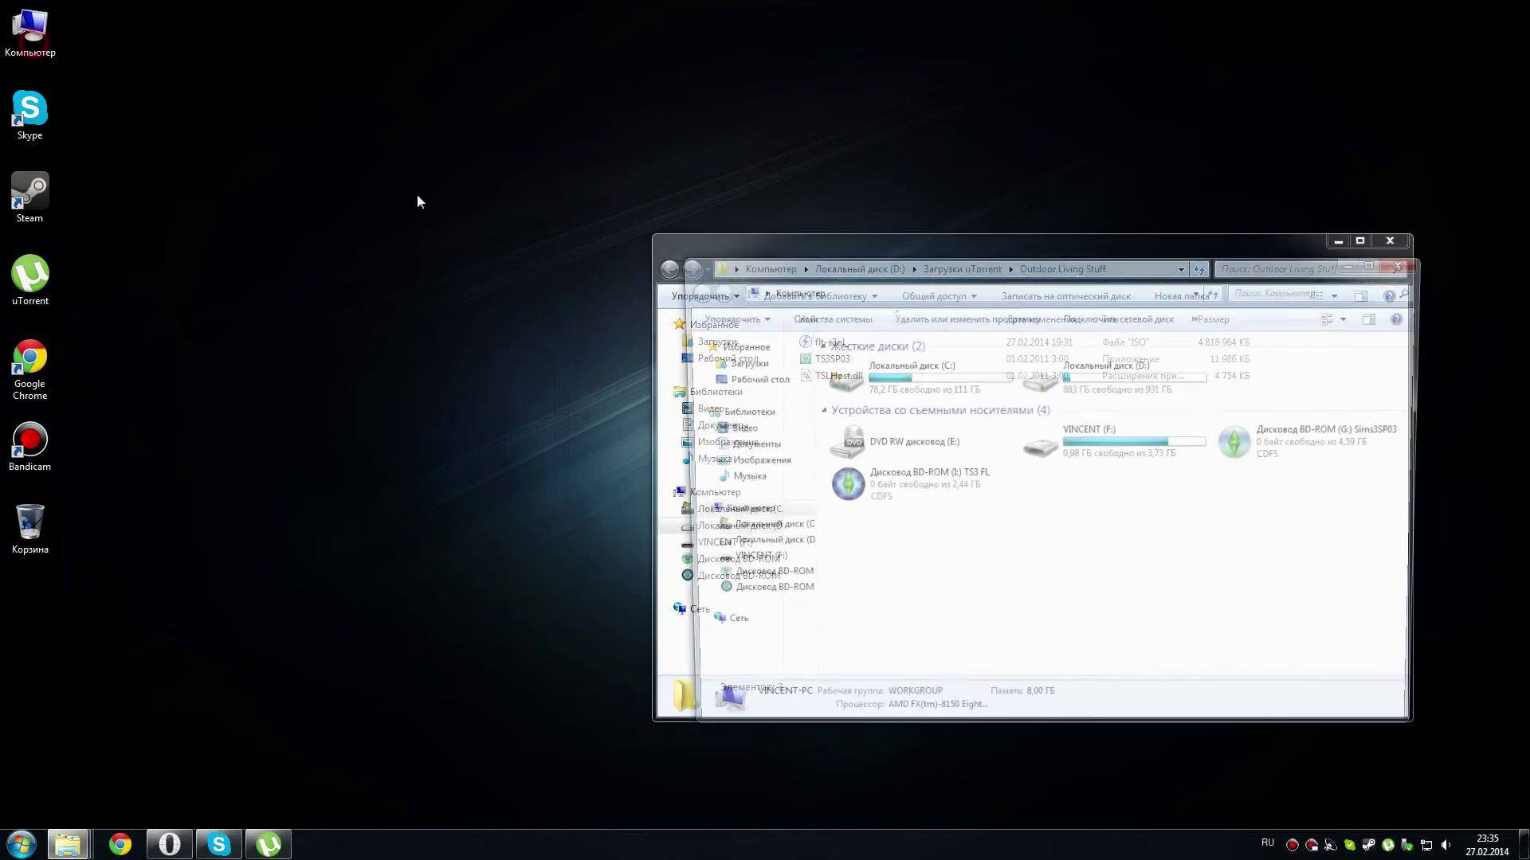
pyautogui.doubleClick(1077, 374)
pyautogui.moveTo(1020, 289); pyautogui.dragTo(552, 290)
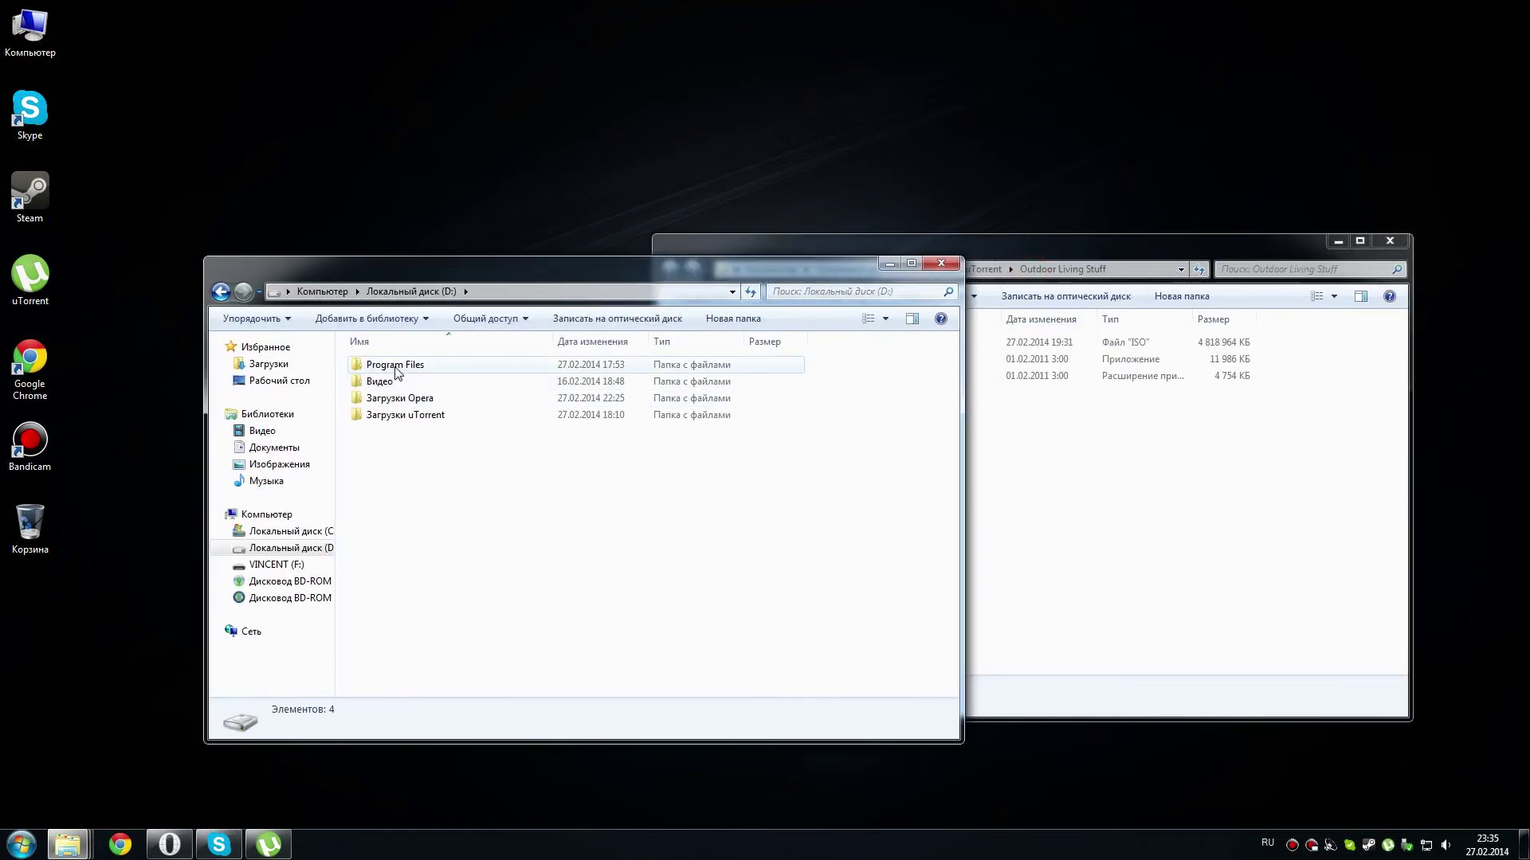
pyautogui.doubleClick(394, 364)
pyautogui.doubleClick(413, 399)
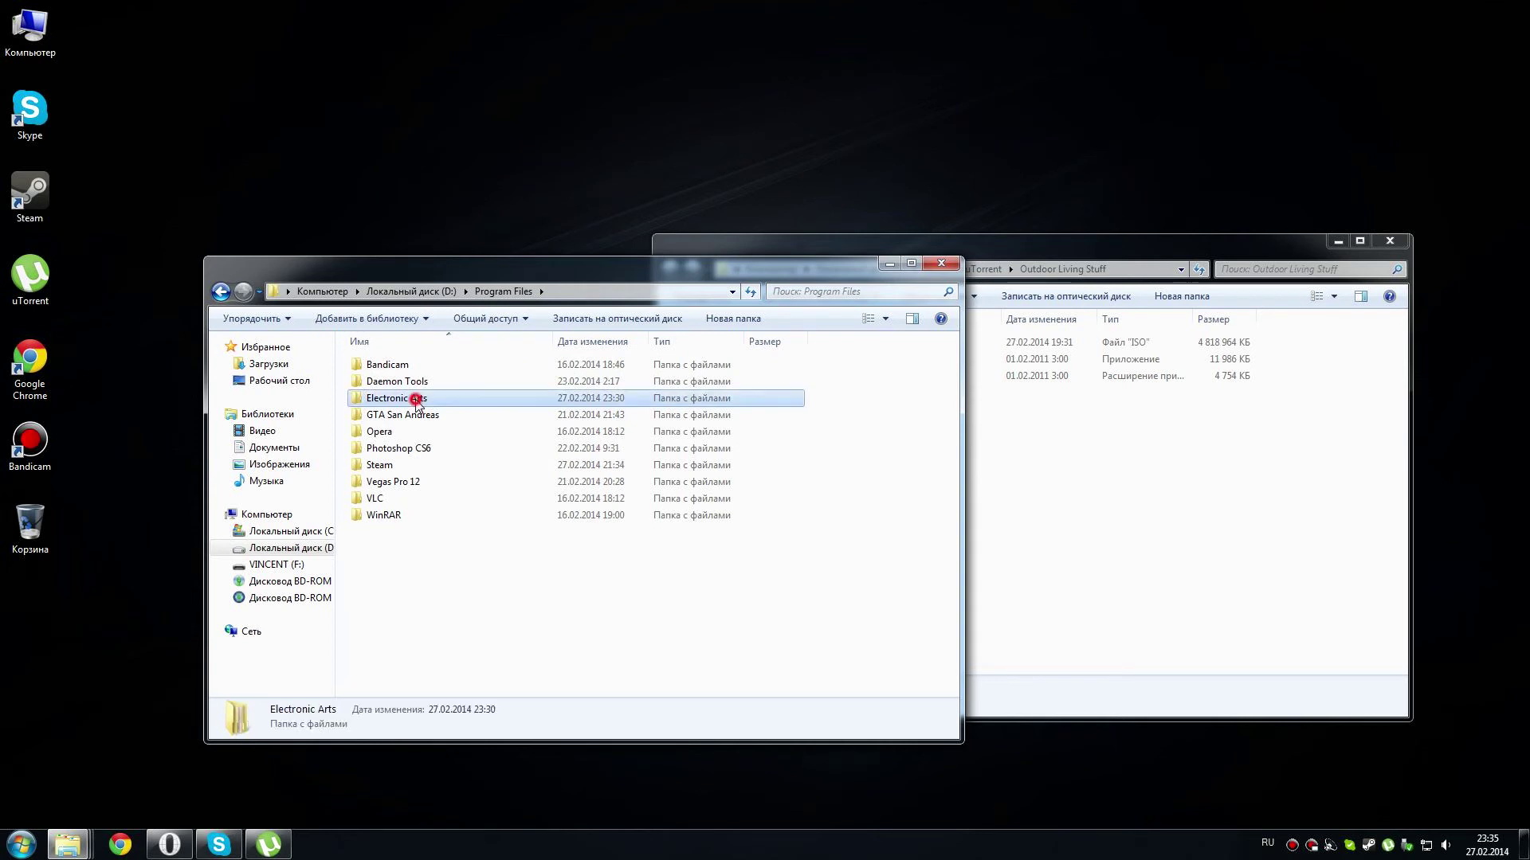
# - Open the Game\Bin folder of The Sims 3 base game
pyautogui.doubleClick(402, 367)
pyautogui.doubleClick(380, 381)
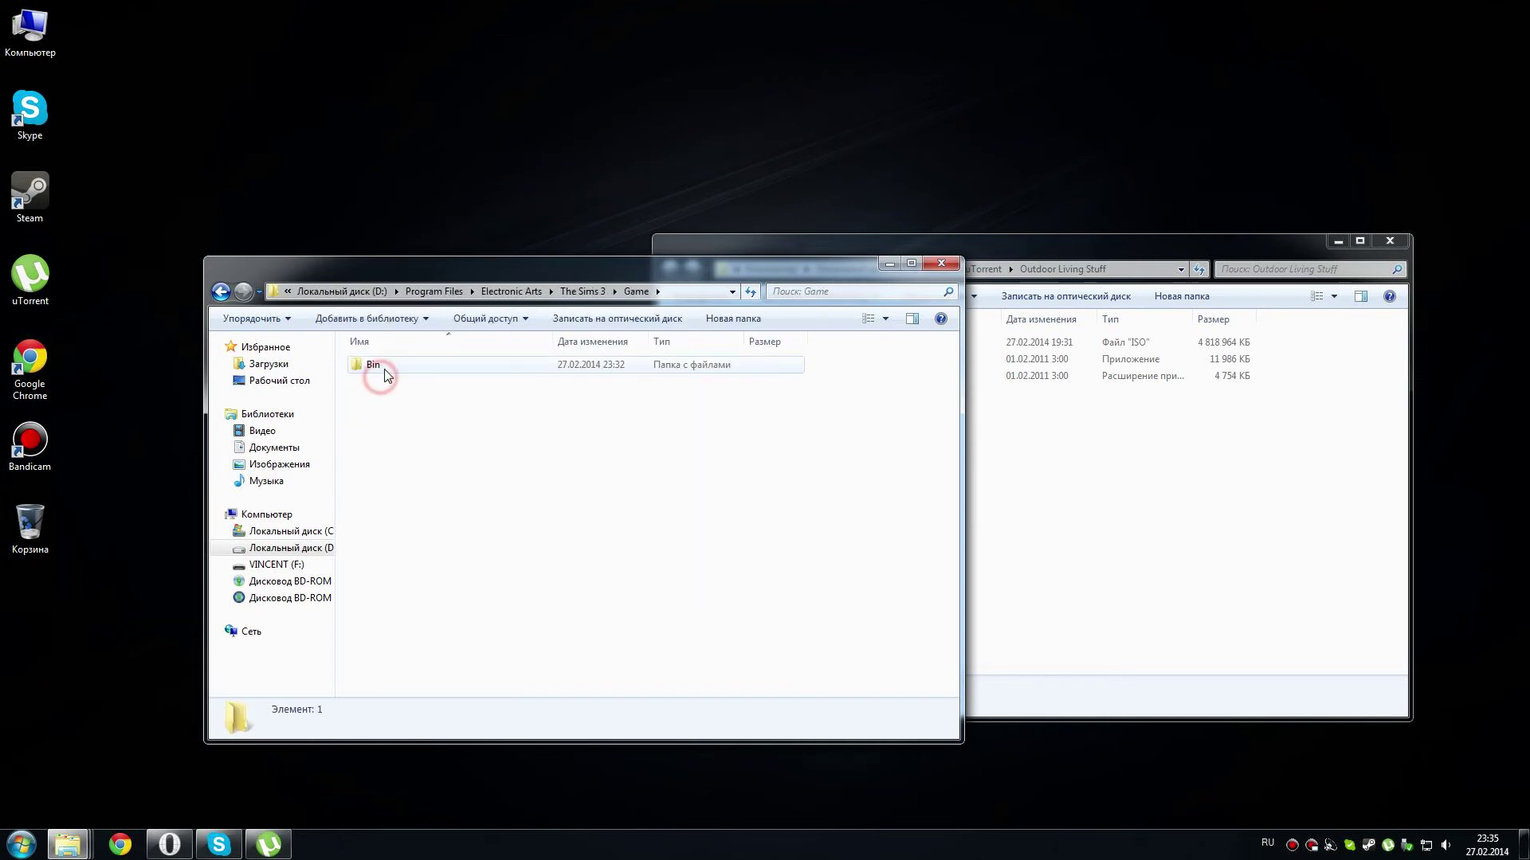
pyautogui.click(506, 291)
pyautogui.doubleClick(414, 366)
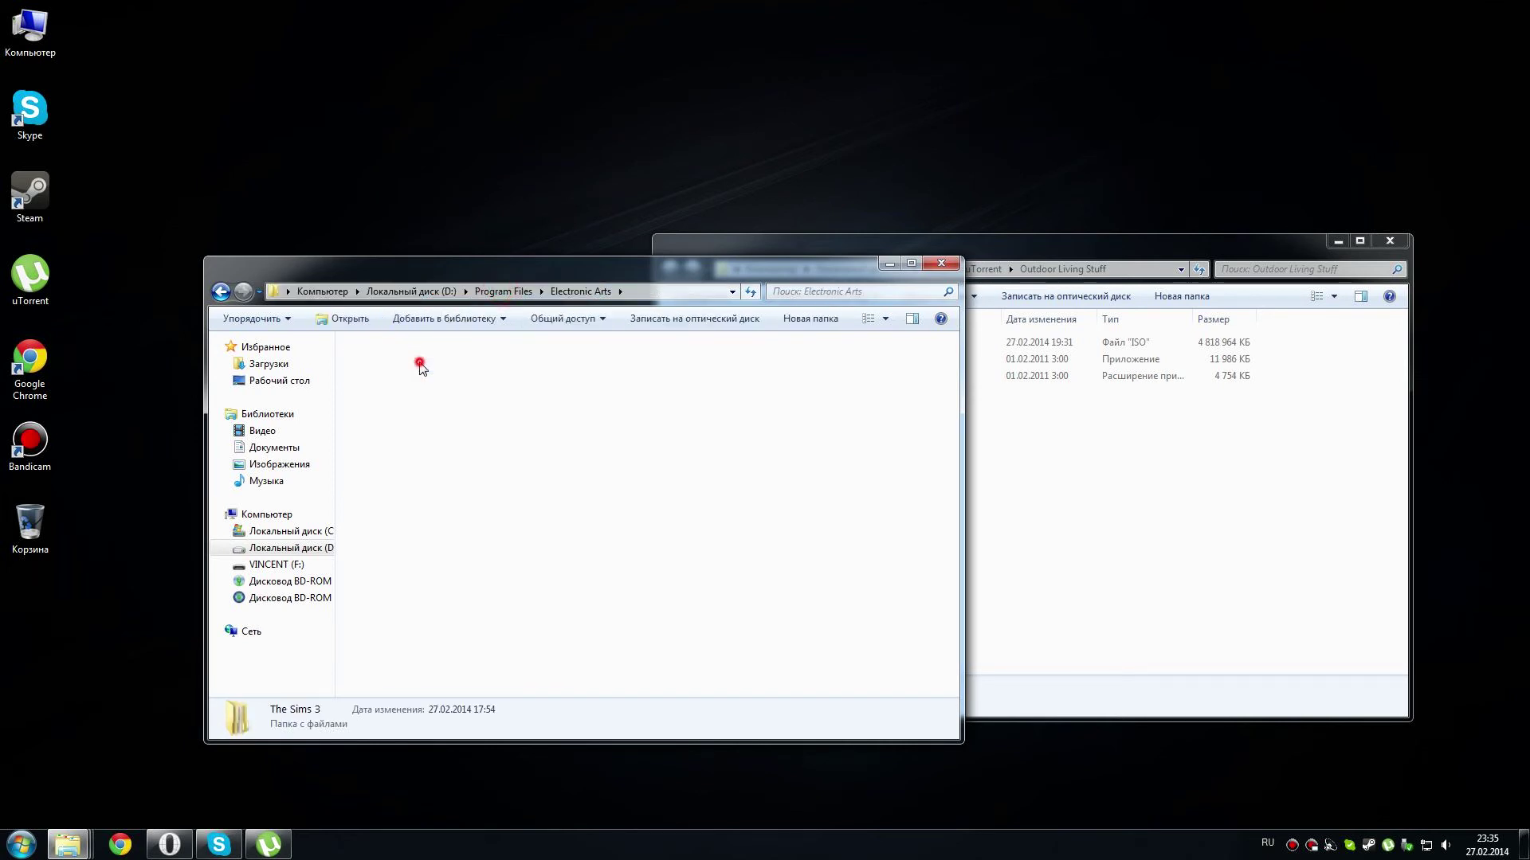
pyautogui.doubleClick(386, 382)
pyautogui.doubleClick(376, 366)
# - Copy TS3SP03 and TSLHost.dll from Outdoor Living Stuff into The Sims 3 base game's Bin folder, replacing existing files
pyautogui.click(1020, 462)
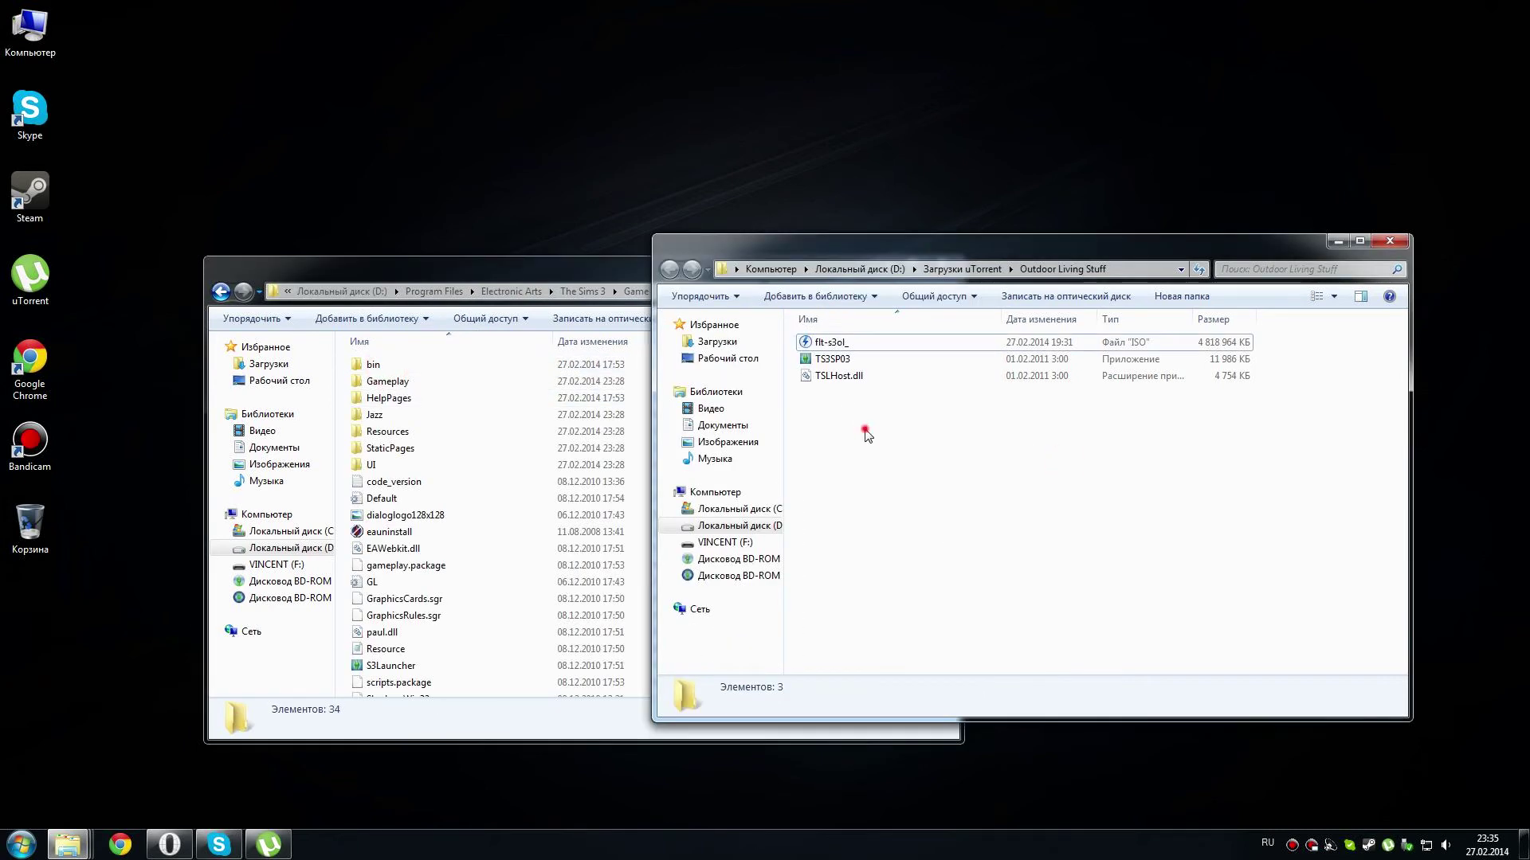
pyautogui.moveTo(867, 430); pyautogui.dragTo(824, 359)
pyautogui.rightClick(840, 362)
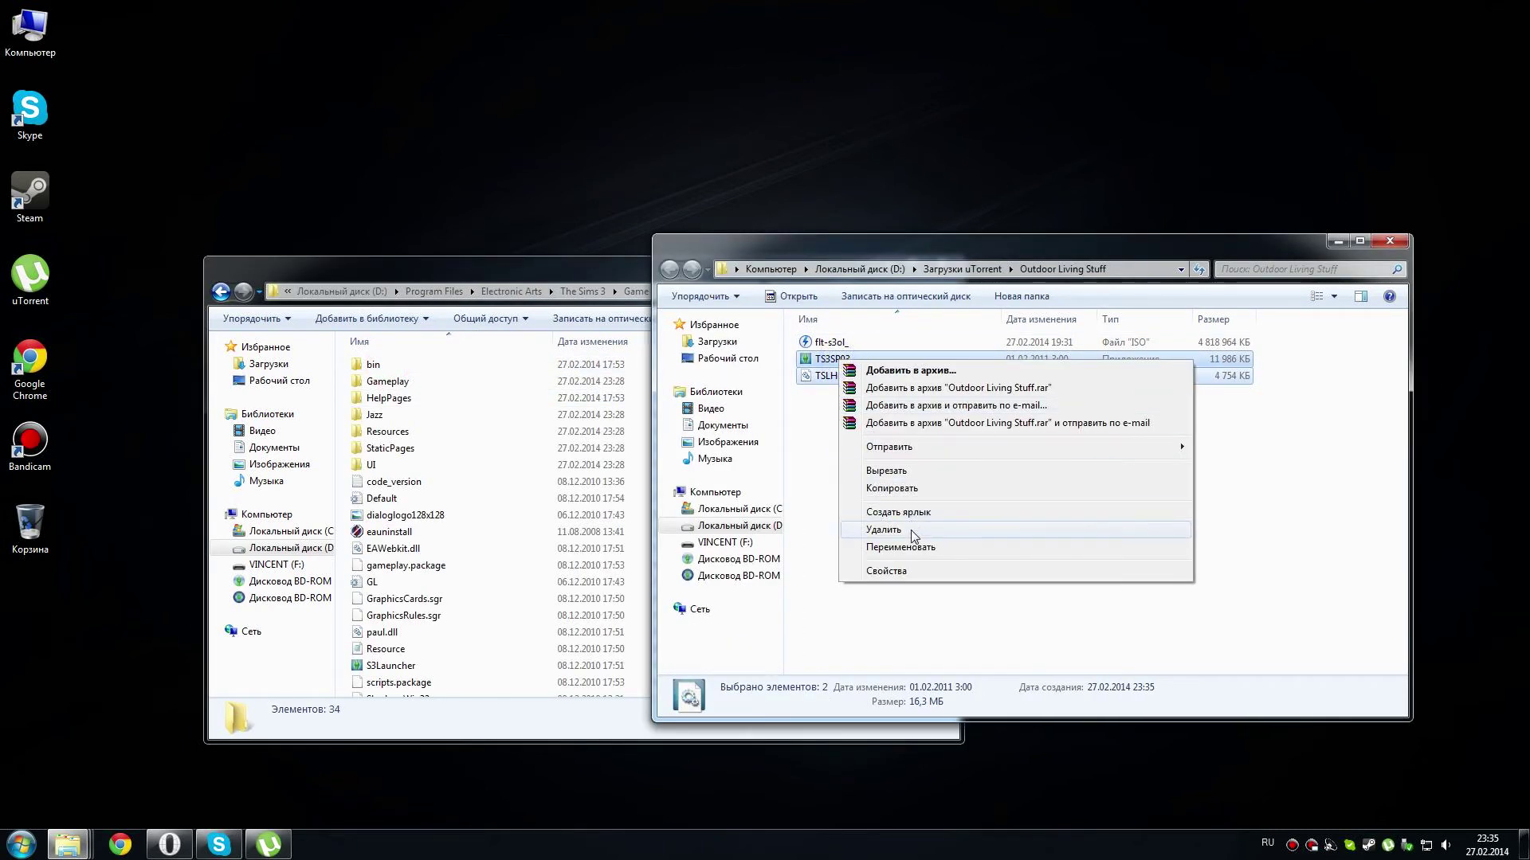
pyautogui.click(892, 488)
pyautogui.click(369, 553)
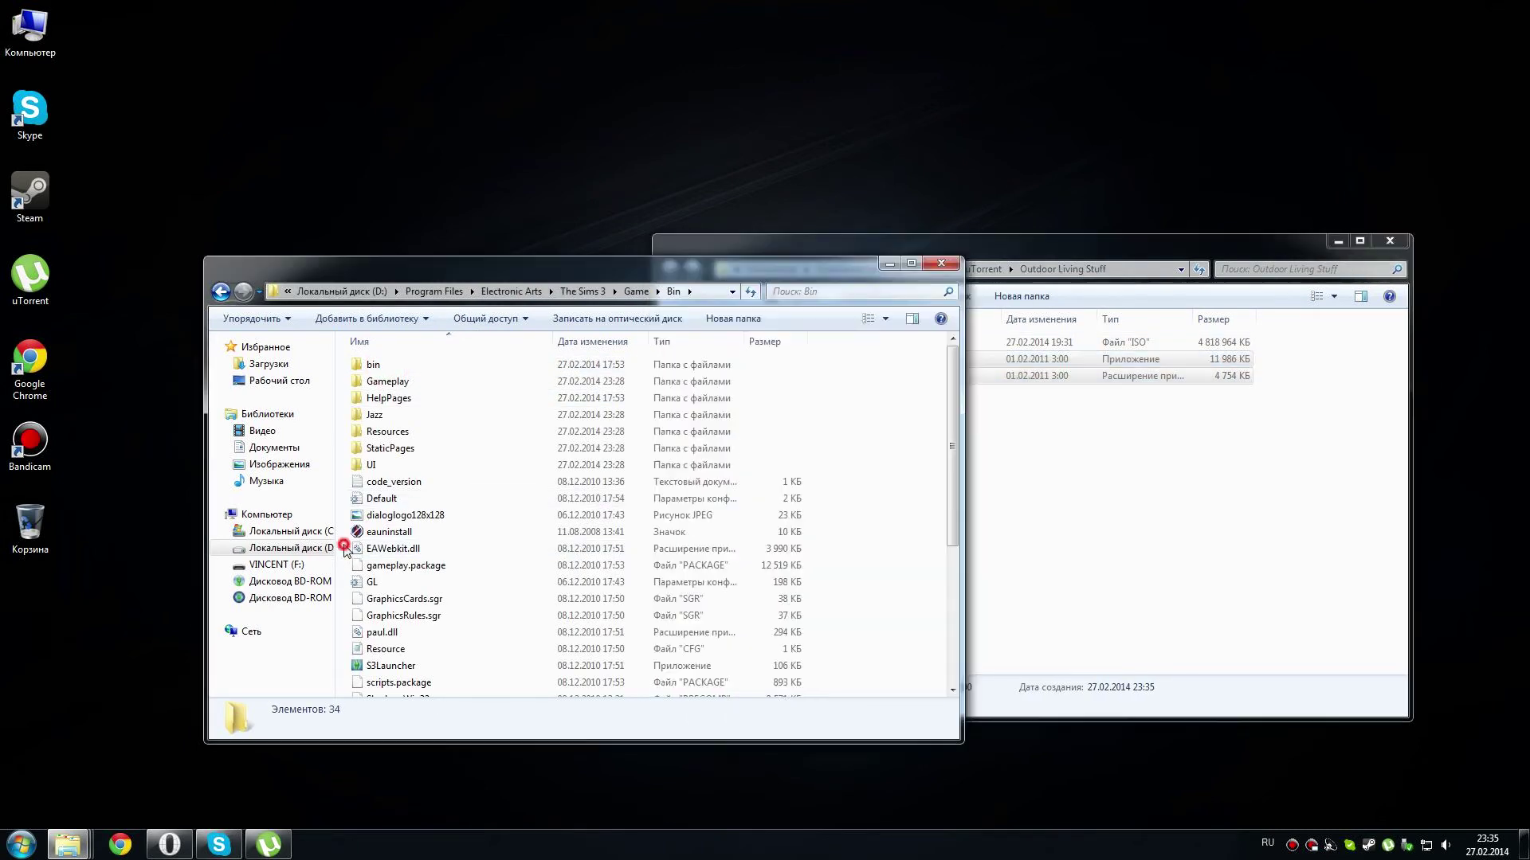
pyautogui.rightClick(341, 540)
pyautogui.click(383, 652)
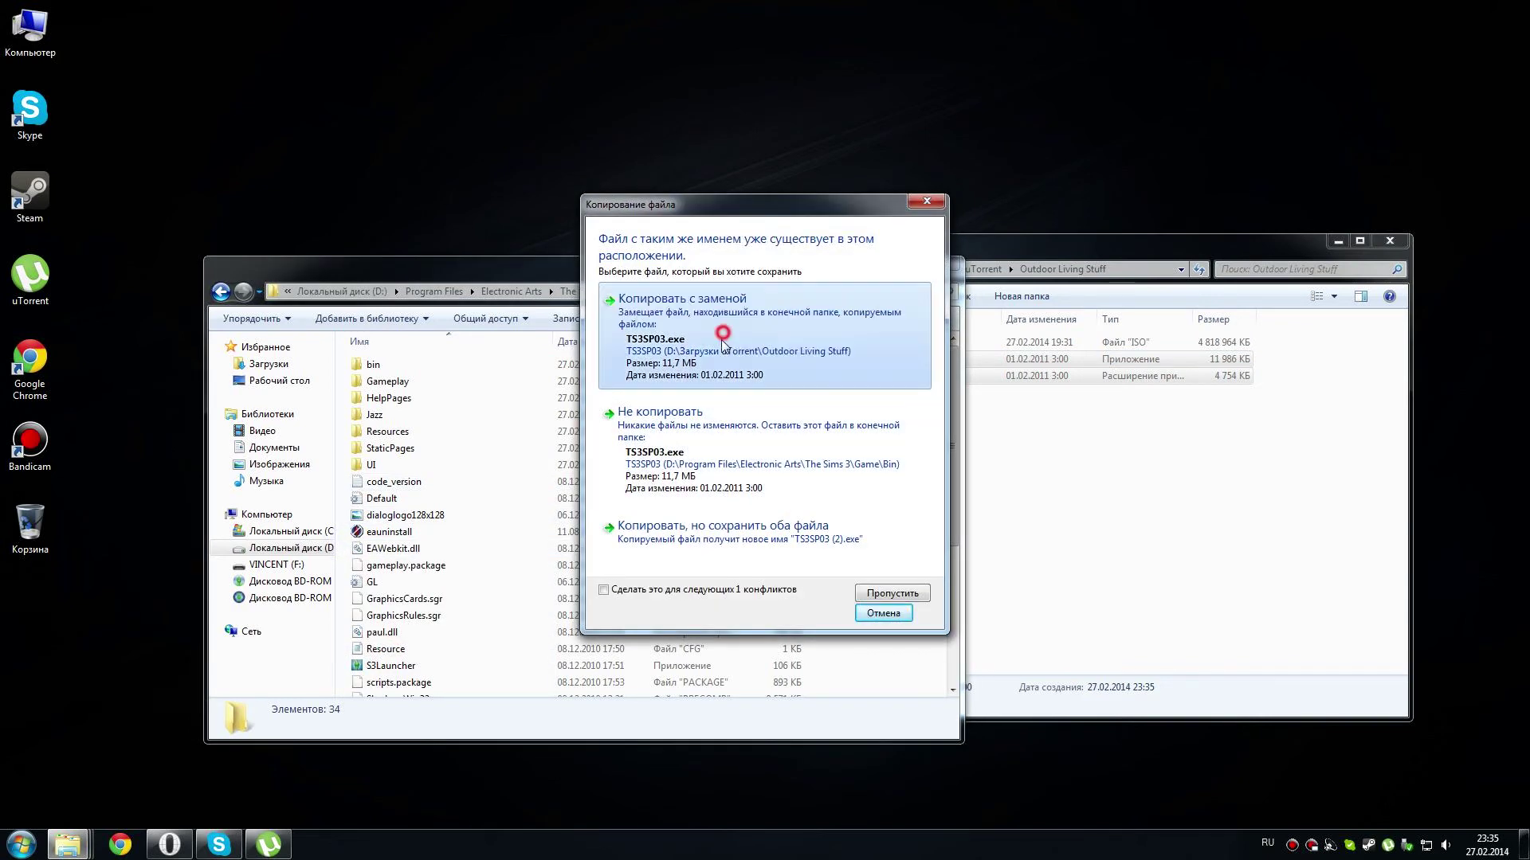
pyautogui.click(679, 342)
pyautogui.click(864, 466)
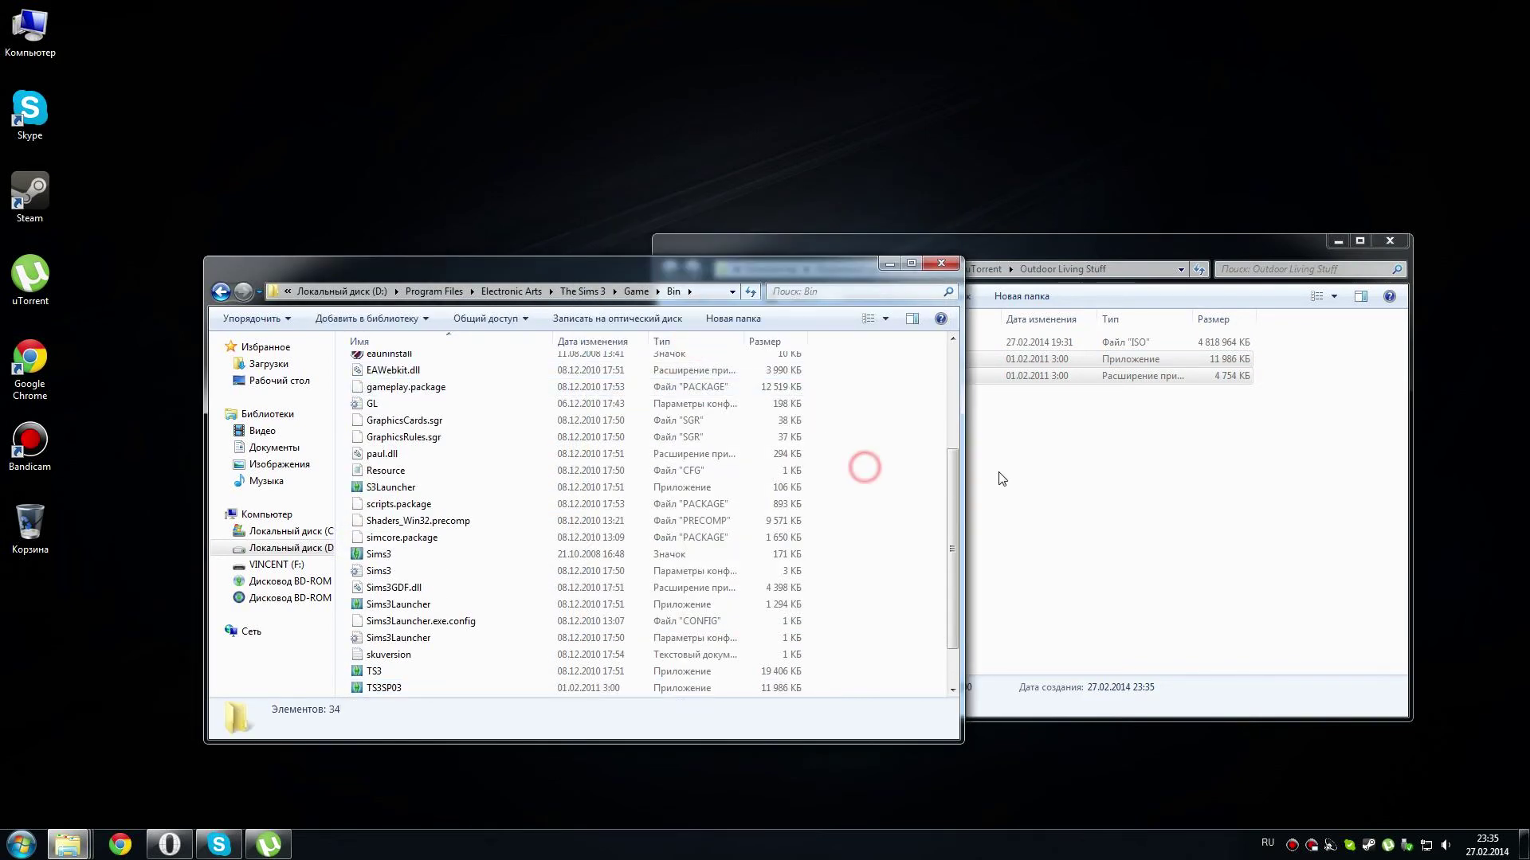
pyautogui.click(1049, 470)
# - Return to the Electronic Arts folder and open Game\Bin within The Sims 3 Отдых на природе Каталог
pyautogui.click(560, 277)
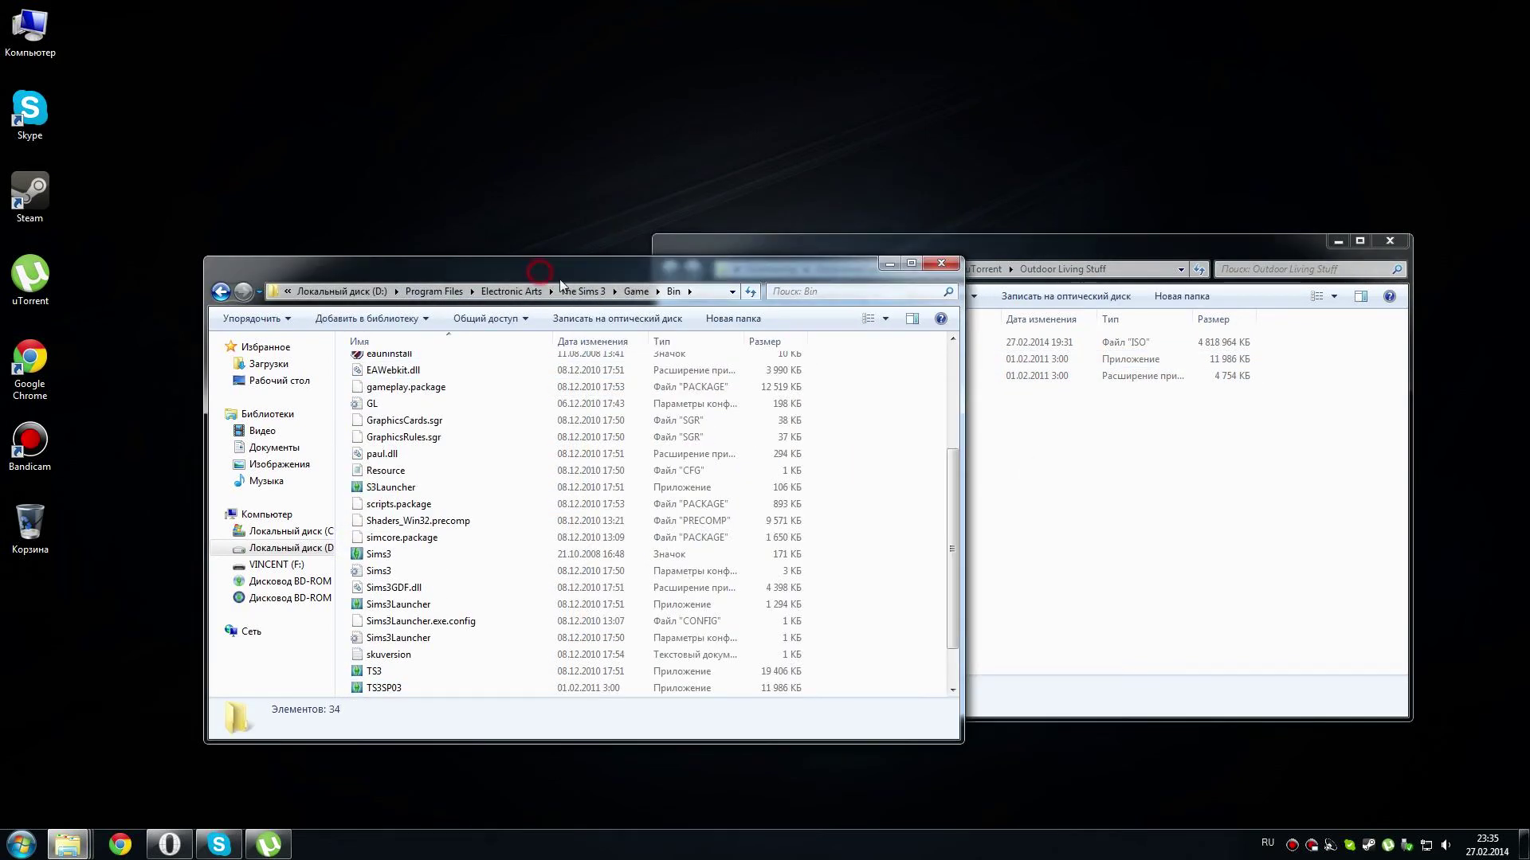
pyautogui.click(510, 292)
pyautogui.click(431, 384)
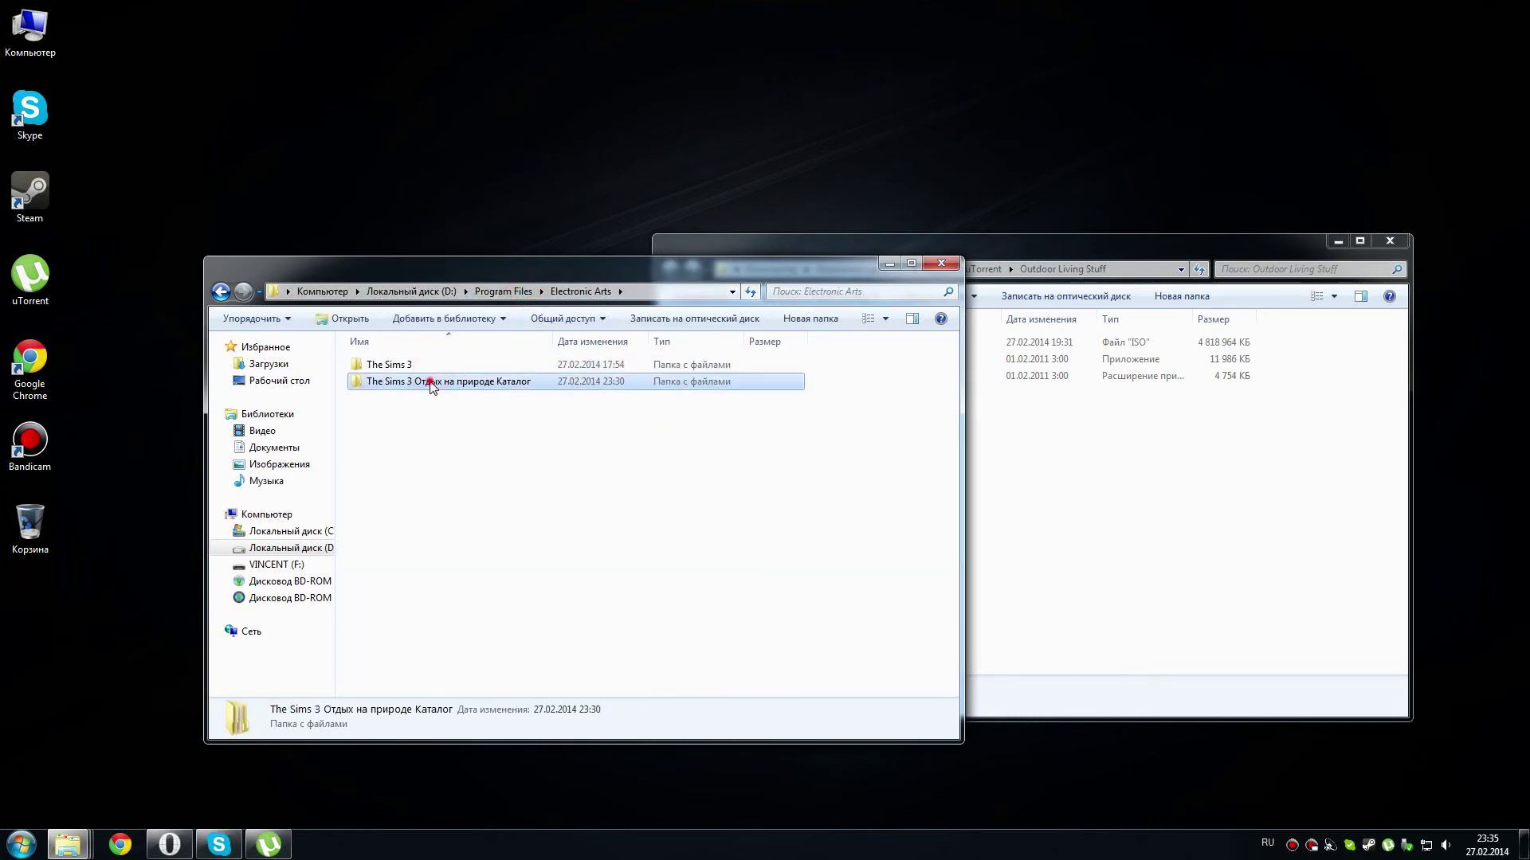
pyautogui.doubleClick(431, 384)
pyautogui.doubleClick(396, 364)
pyautogui.doubleClick(401, 365)
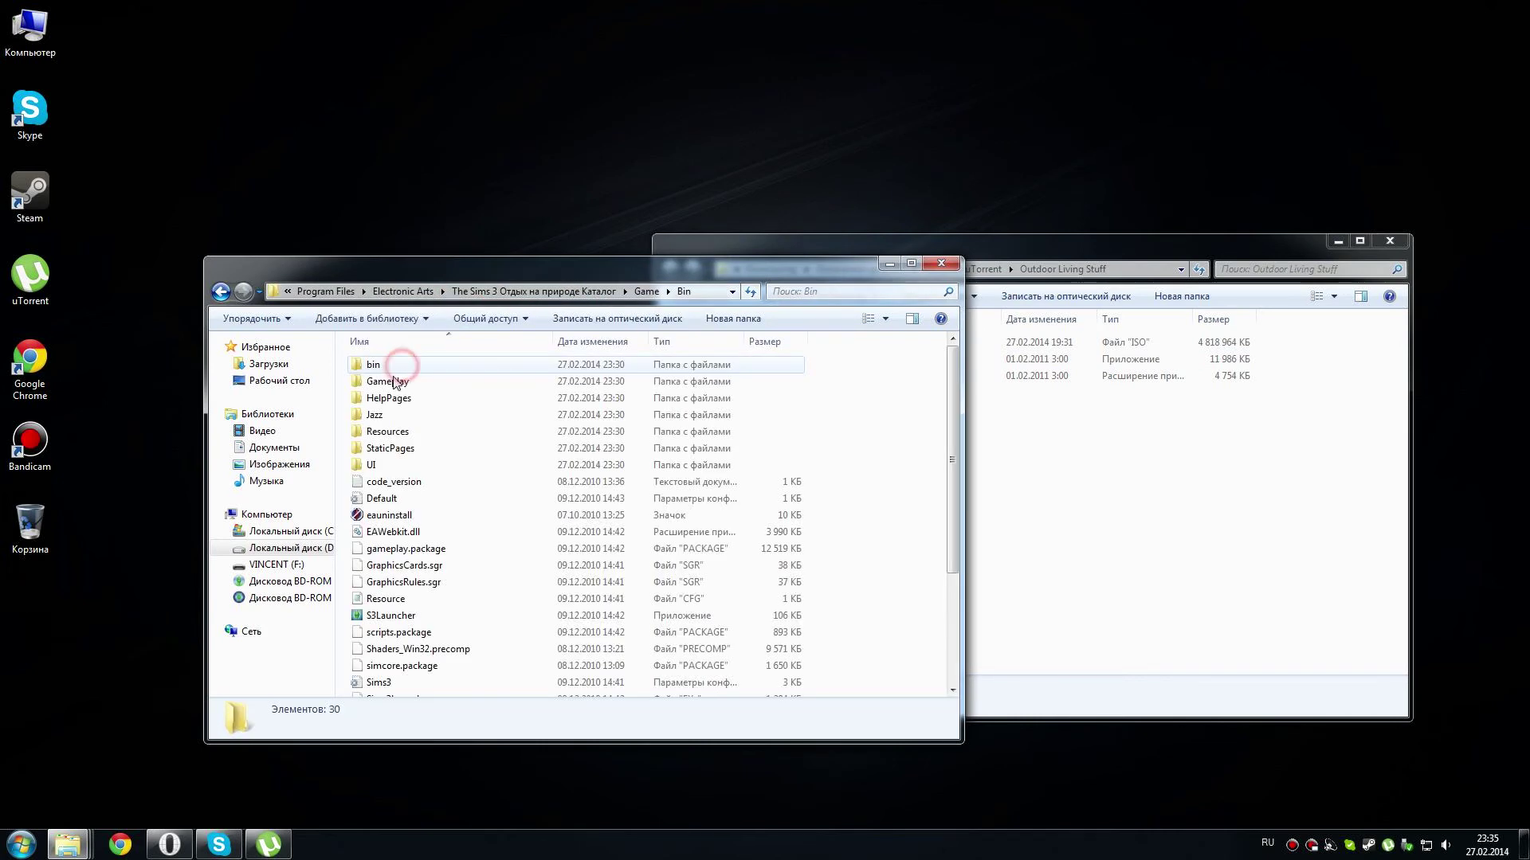
# - Copy TS3SP03 and TSLHost.dll from Outdoor Living Stuff into the Отдых на природе Каталог Bin folder, replacing the existing files
pyautogui.moveTo(908, 444); pyautogui.dragTo(826, 356)
pyautogui.rightClick(827, 358)
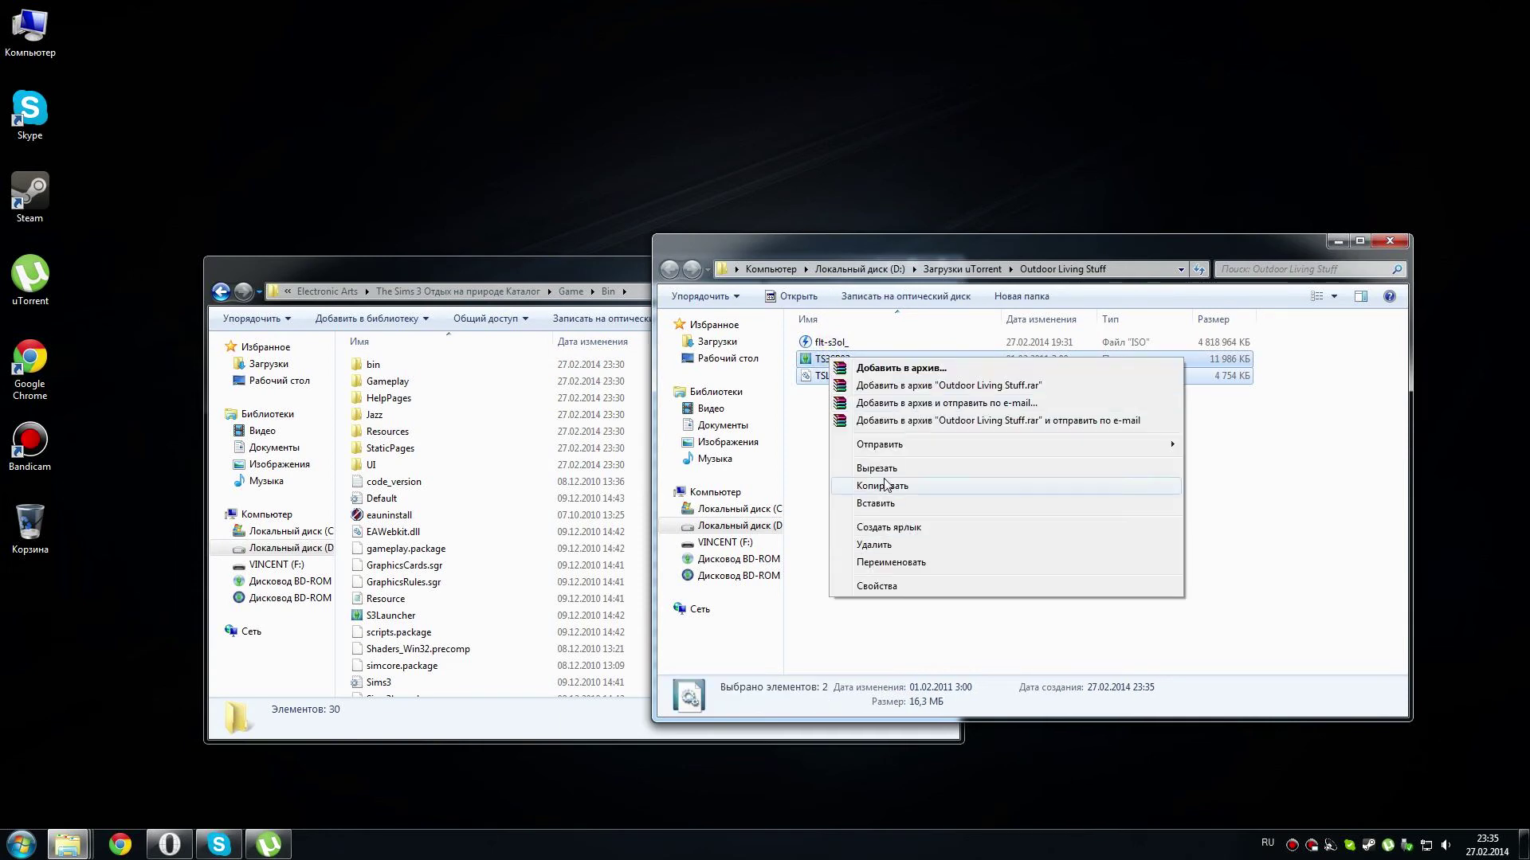
pyautogui.click(887, 485)
pyautogui.click(351, 517)
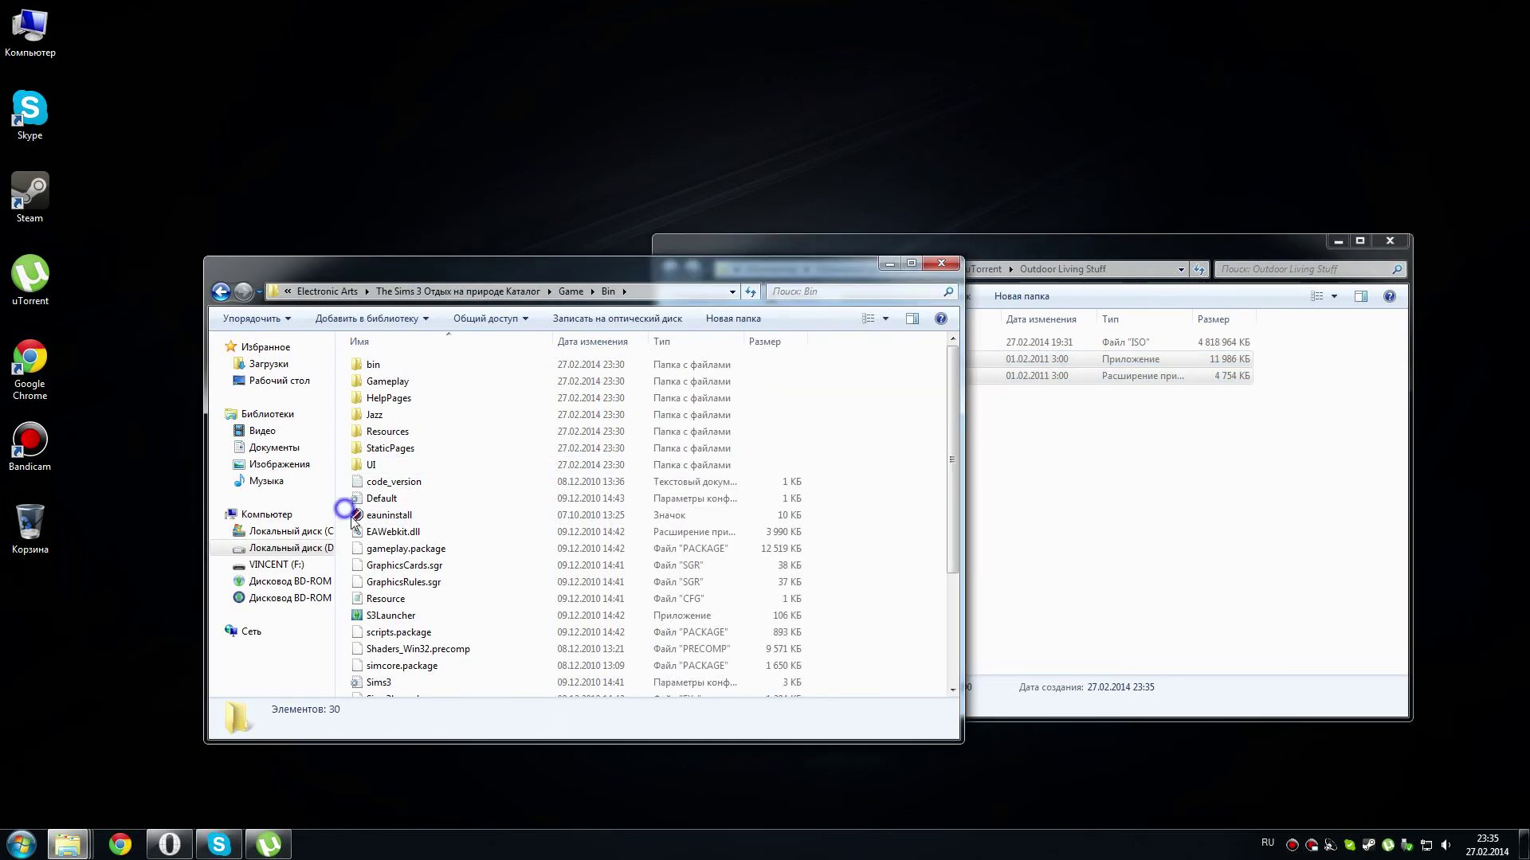
pyautogui.rightClick(351, 516)
pyautogui.click(403, 626)
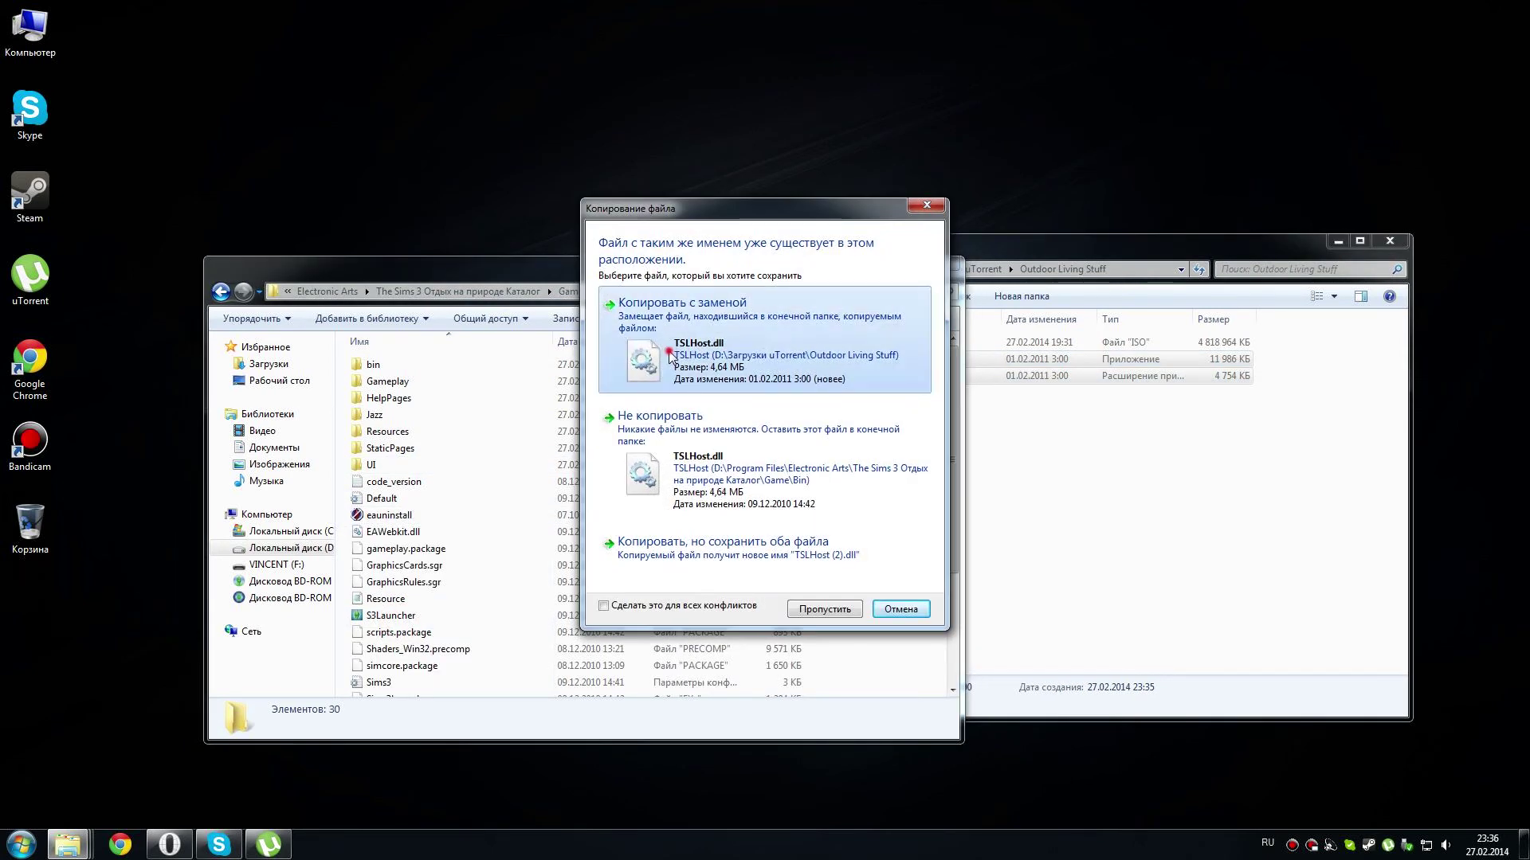
pyautogui.click(669, 357)
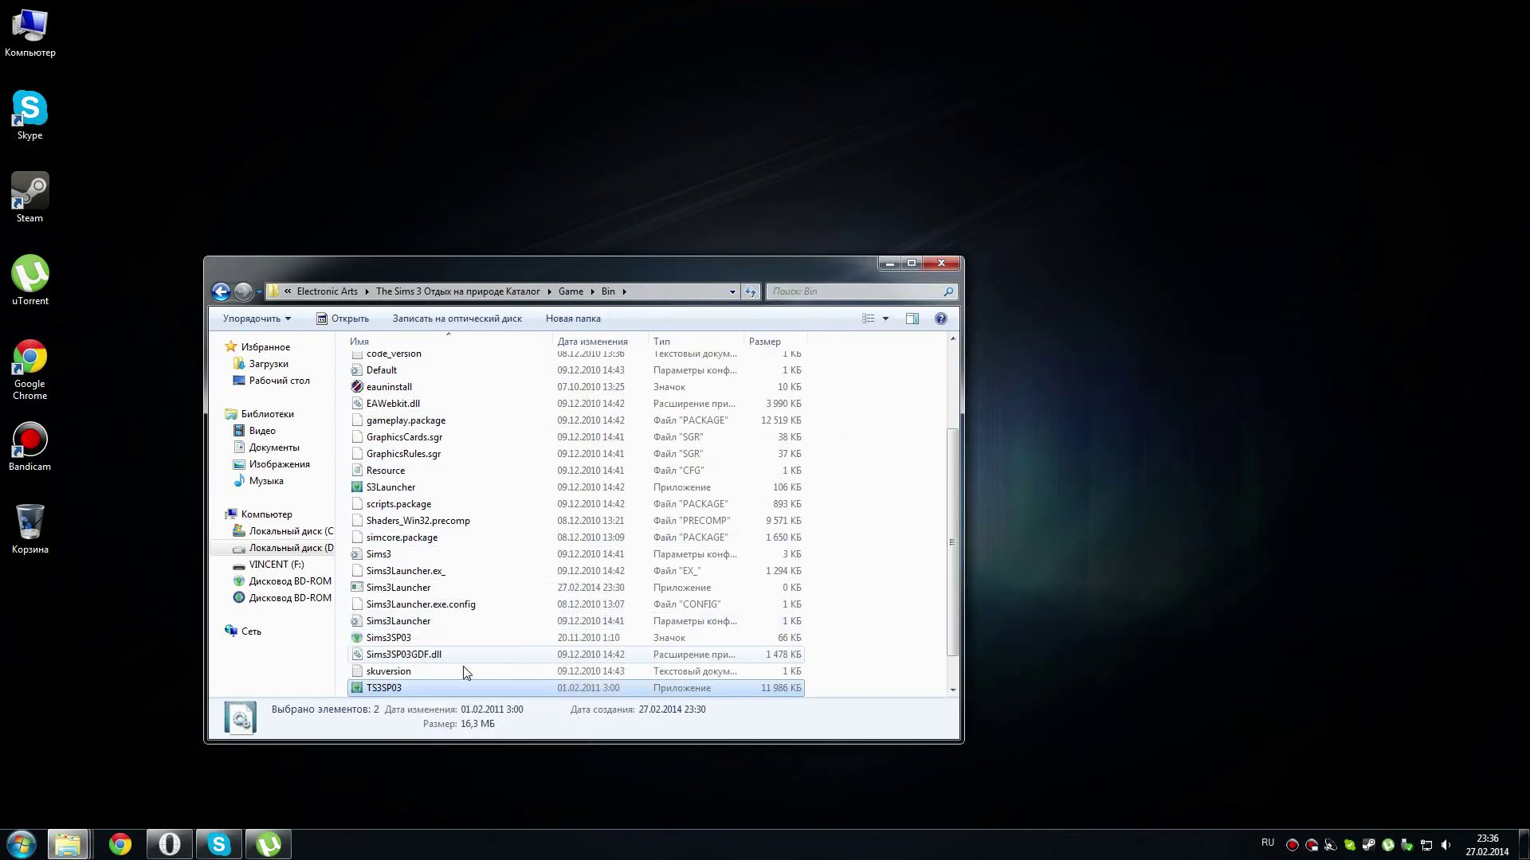
# - Create a desktop shortcut for the TS3SP03 application and minimize the Bin folder window
pyautogui.click(384, 688)
pyautogui.rightClick(382, 687)
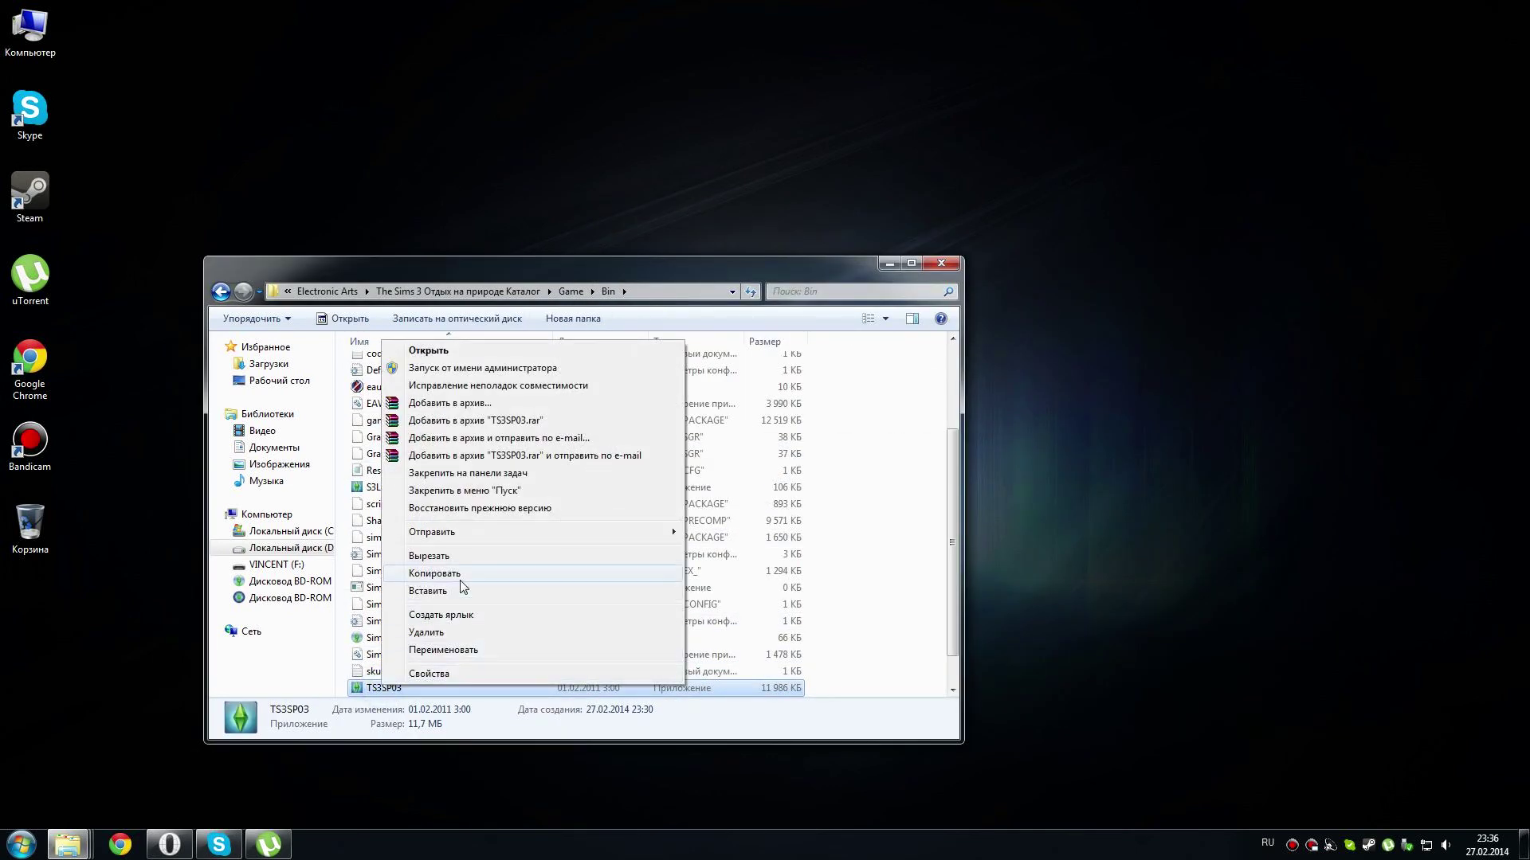
pyautogui.moveTo(470, 532)
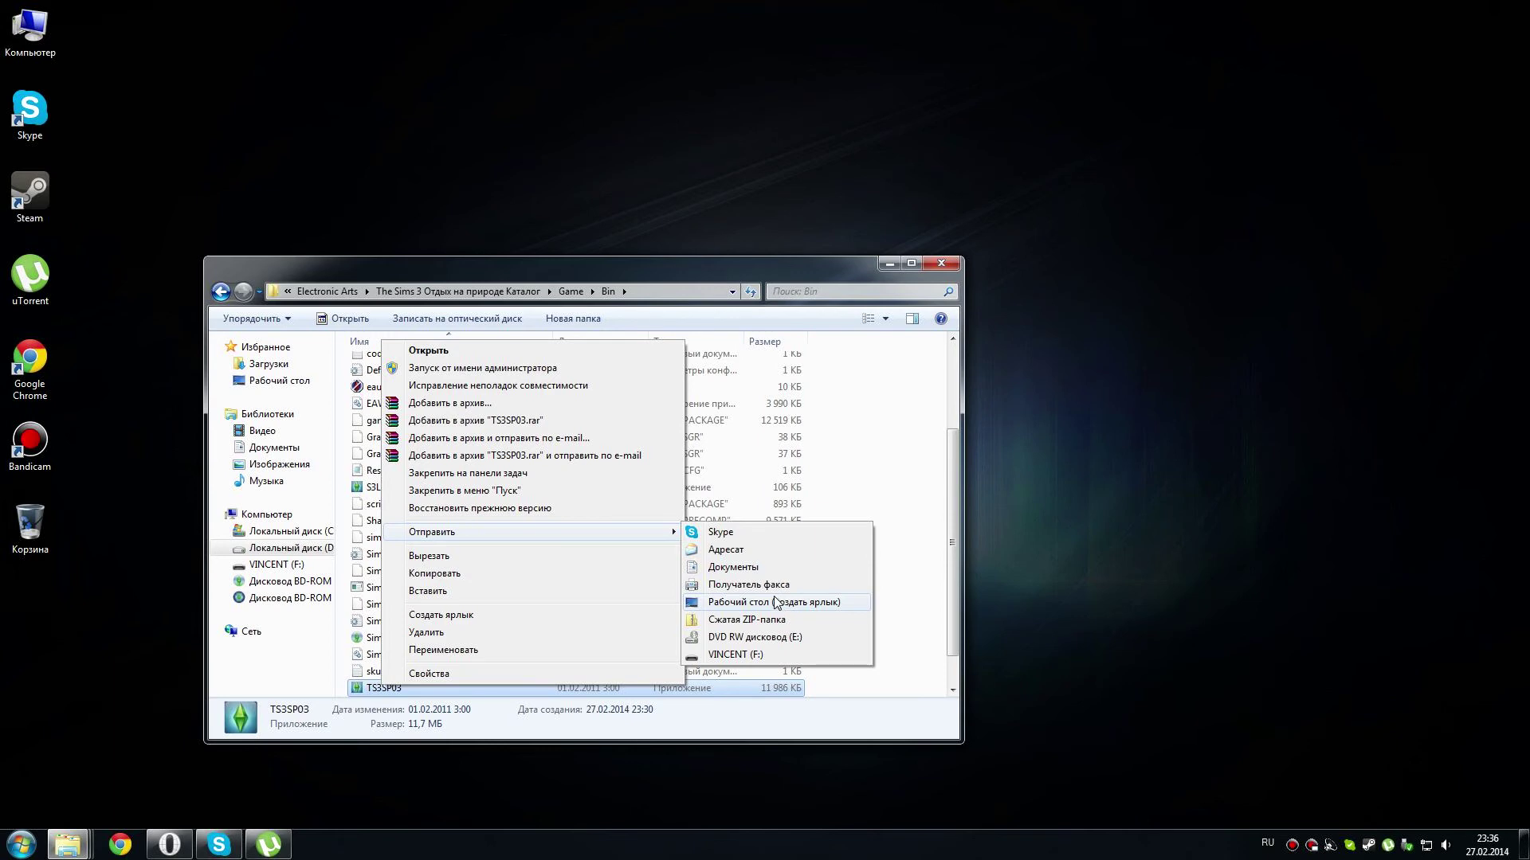
pyautogui.click(777, 603)
pyautogui.click(890, 263)
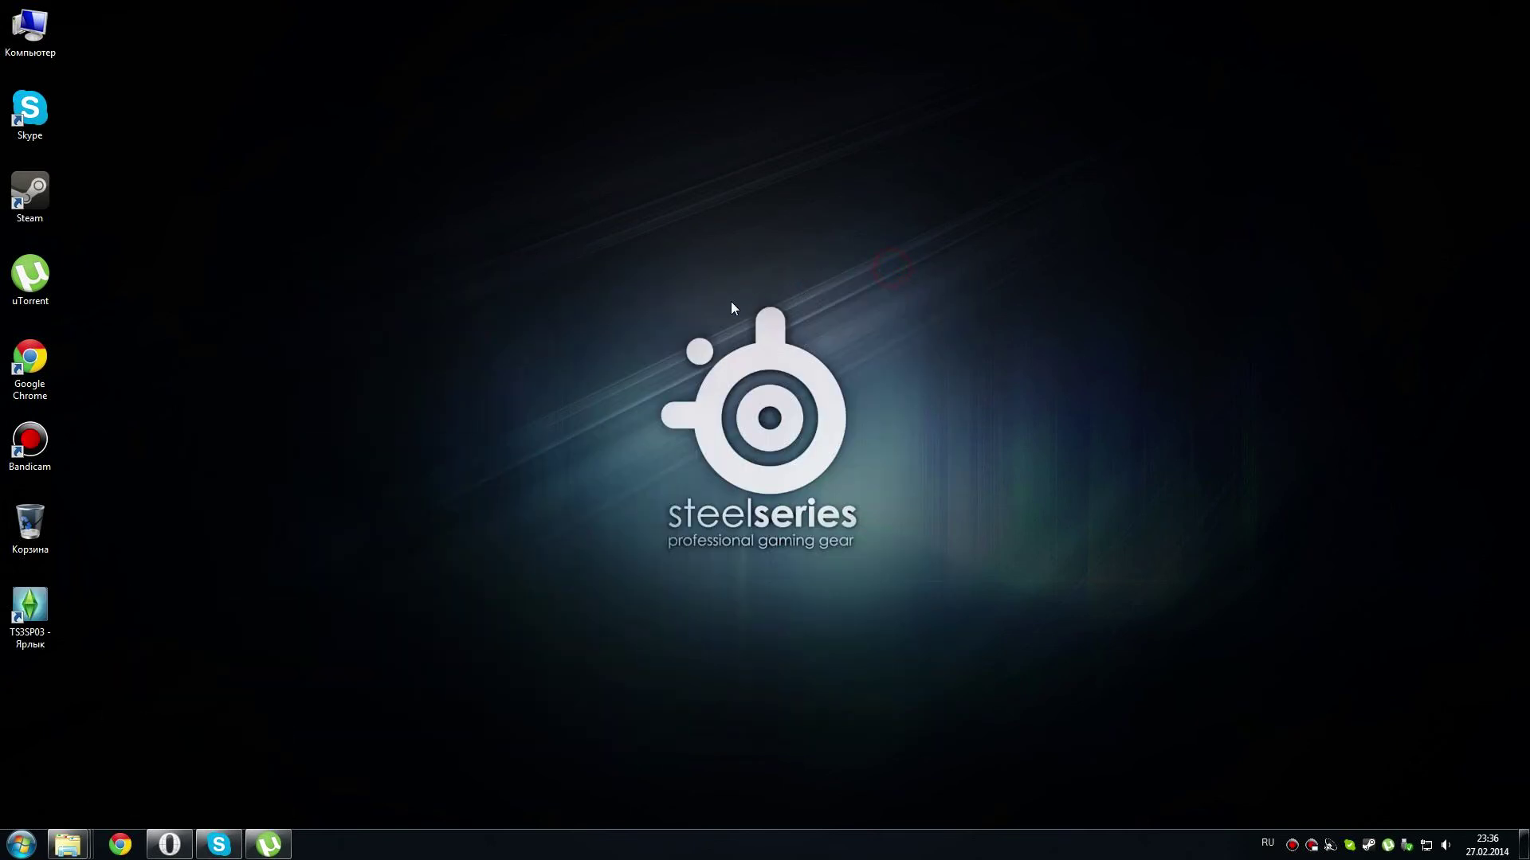
# - Rename the TS3SP03 desktop shortcut as "отдых на природе"
pyautogui.click(44, 615)
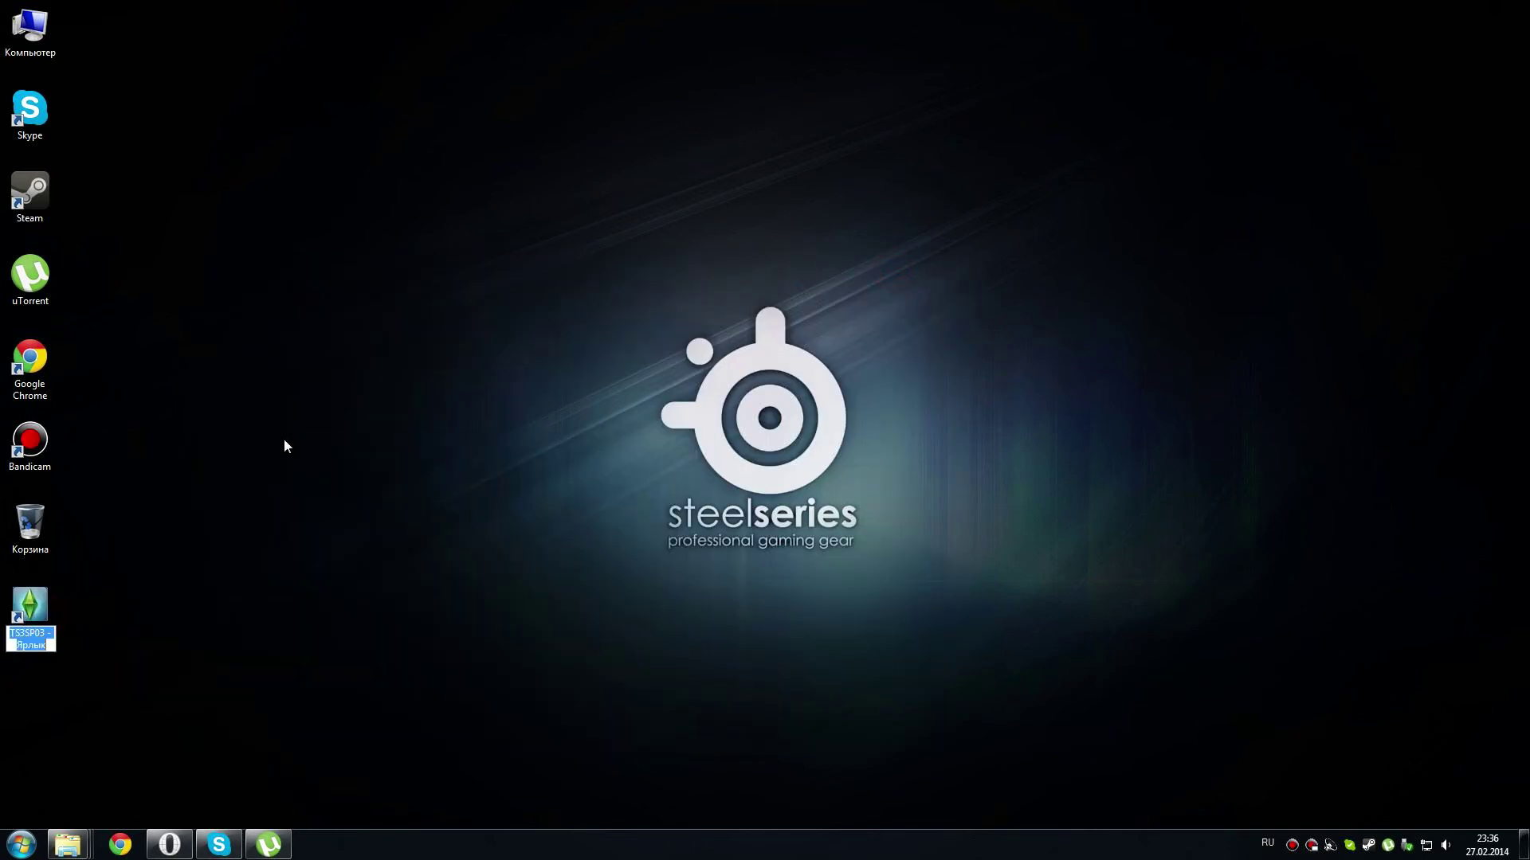
pyautogui.write('от')
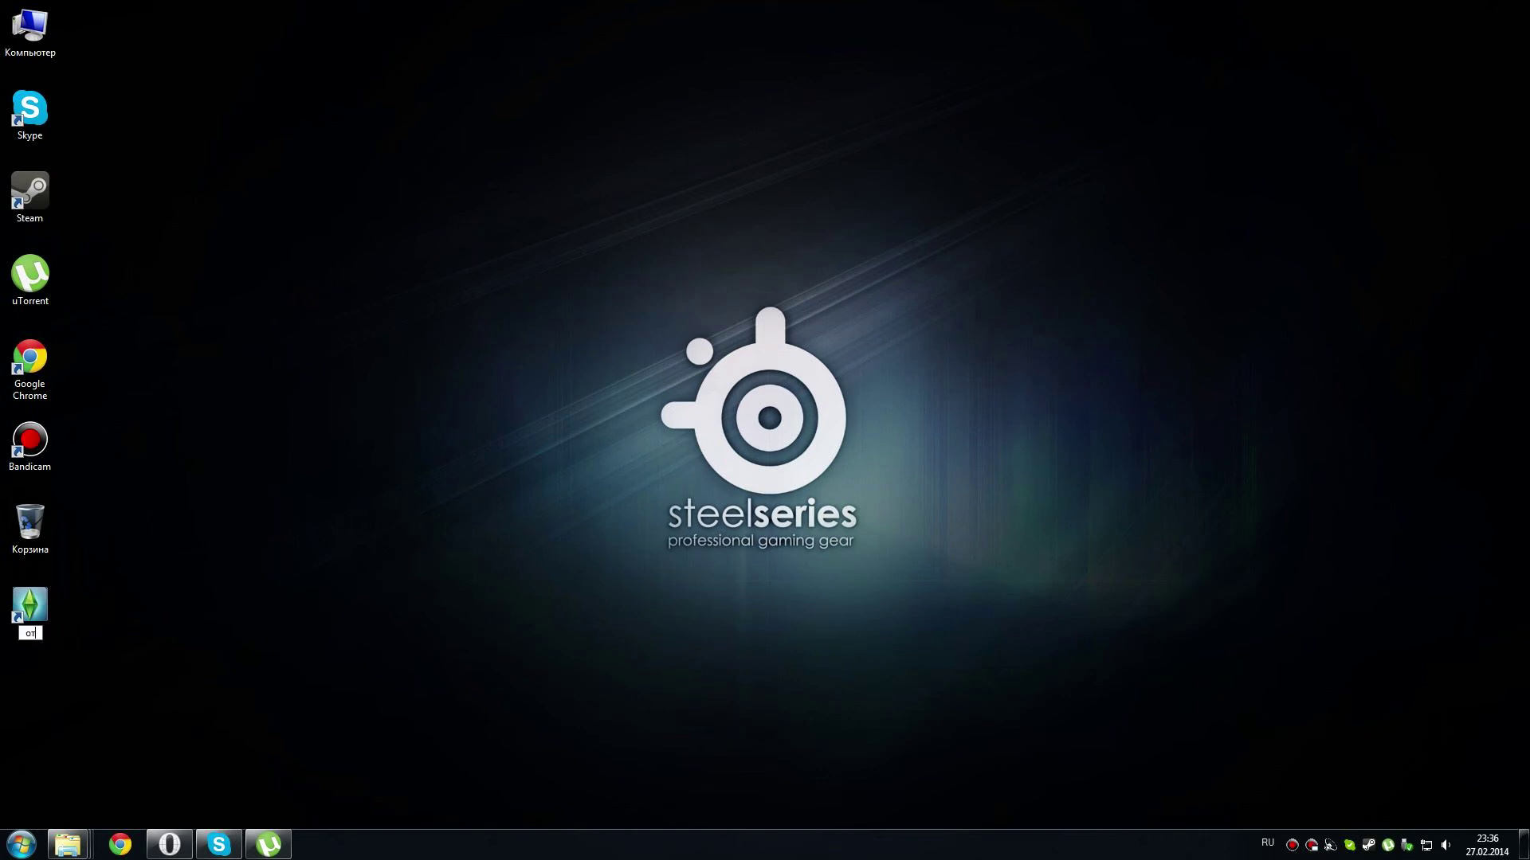
pyautogui.write('ироде')
pyautogui.press('Return')
pyautogui.click(367, 458)
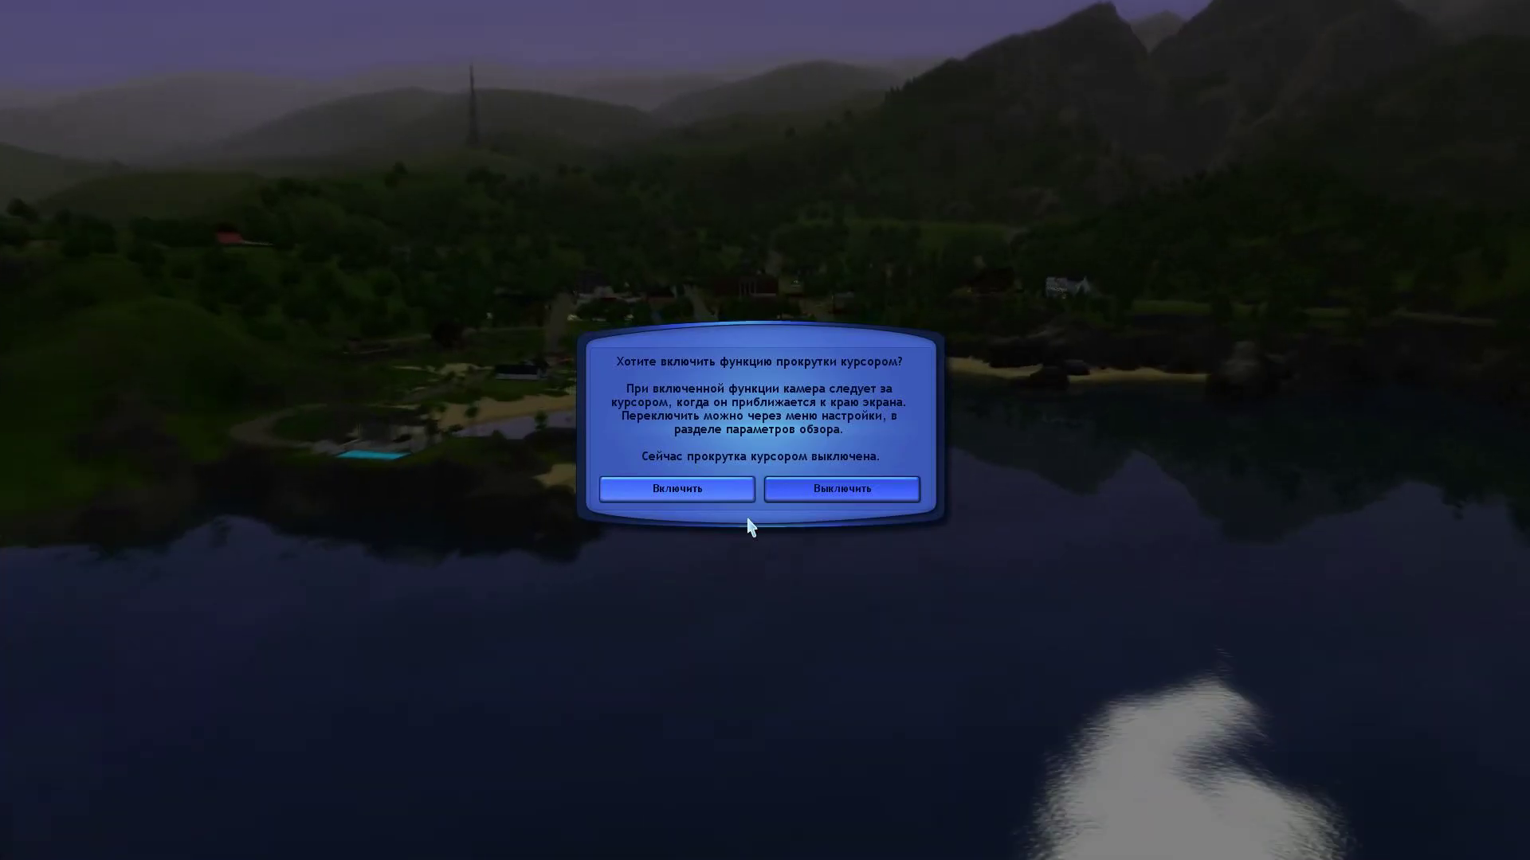
# - Enable the cursor scrolling function for the camera in The Sims 3
pyautogui.click(732, 489)
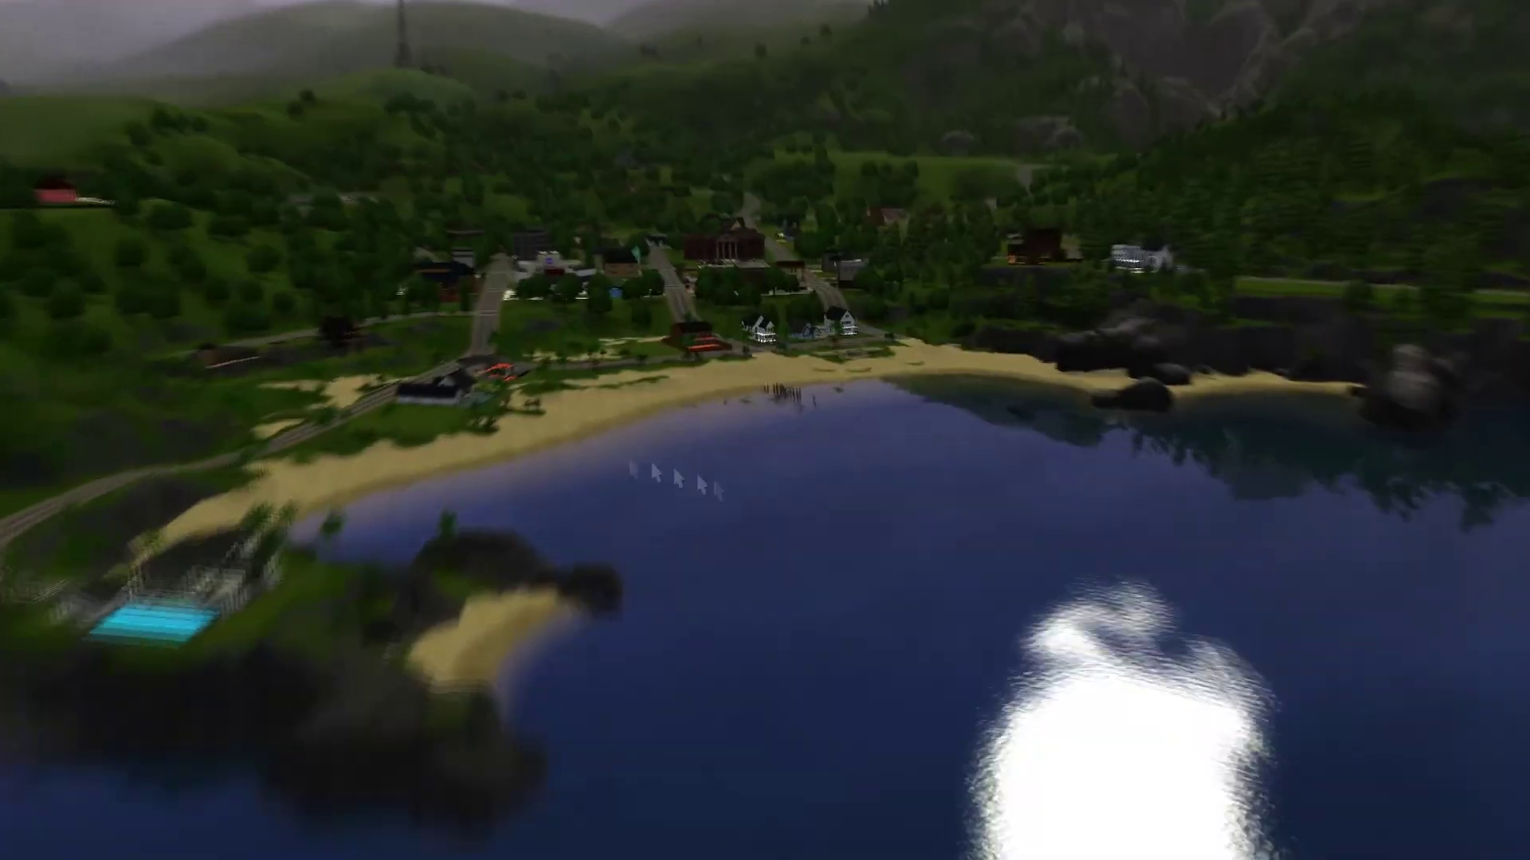